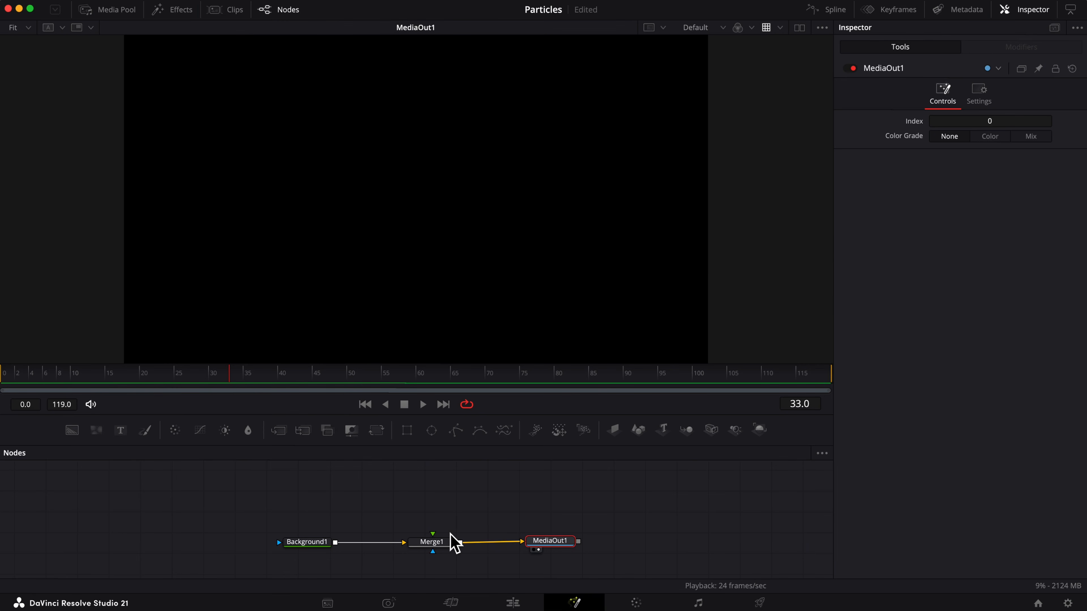
Add a pEmitter node and a pRender node side by side above the Background and Merge nodes.
left_click(556, 542)
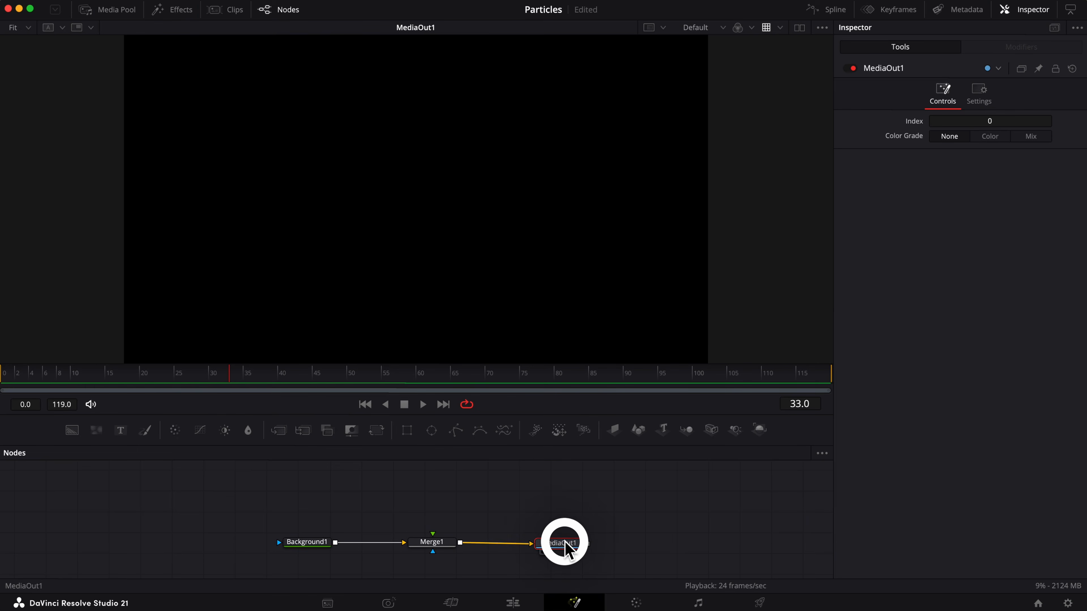
left_click_drag(532, 431, 357, 489)
left_click_drag(584, 435, 420, 493)
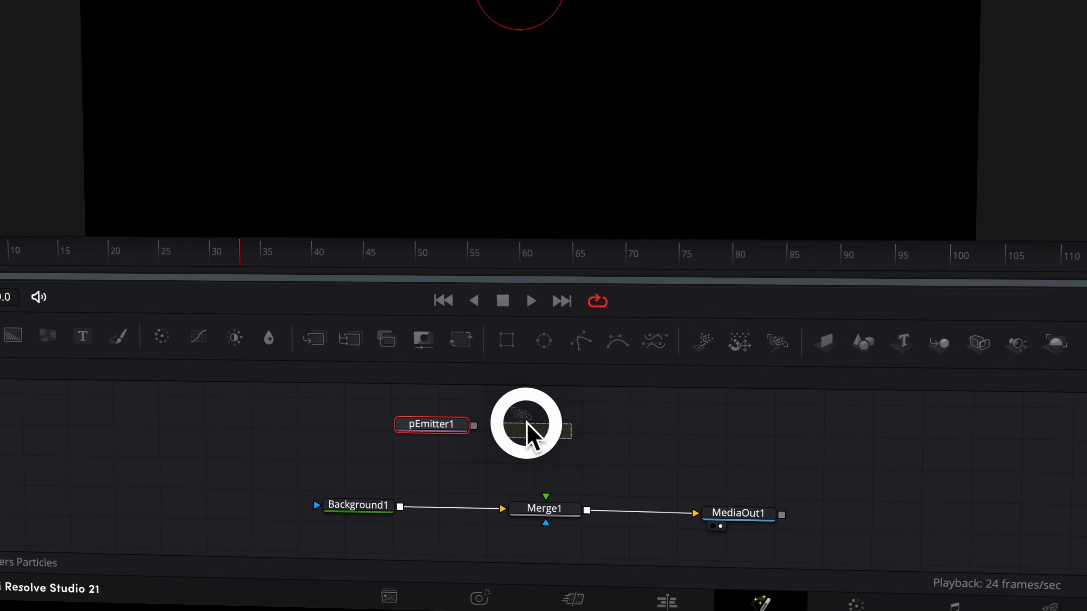
left_click_drag(528, 432, 584, 431)
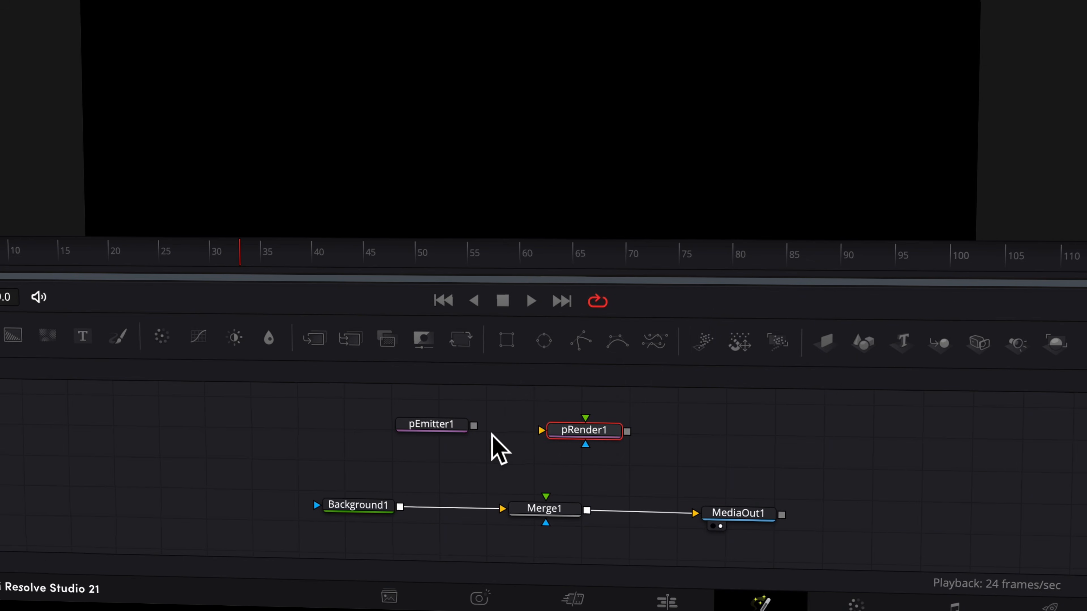
Connect pEmitter1 to pRender1, feed the render into Merge1, and select the emitter node.
left_click_drag(474, 426, 550, 498)
left_click(560, 441)
left_click_drag(445, 426, 409, 431)
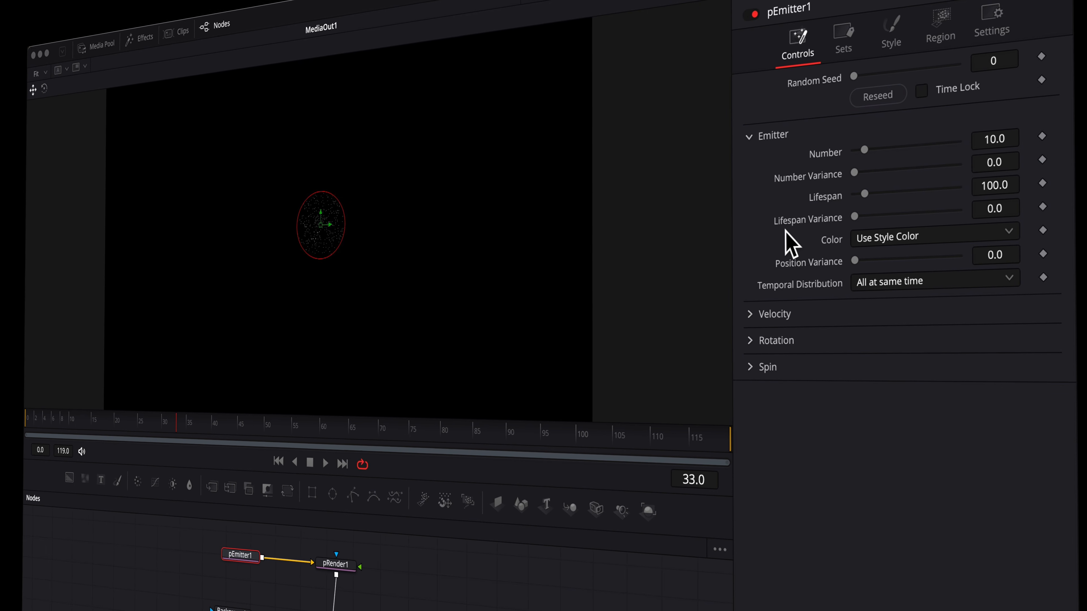
Enlarge the emitter's sphere region in the viewer to nearly the full height of the frame.
left_click(889, 34)
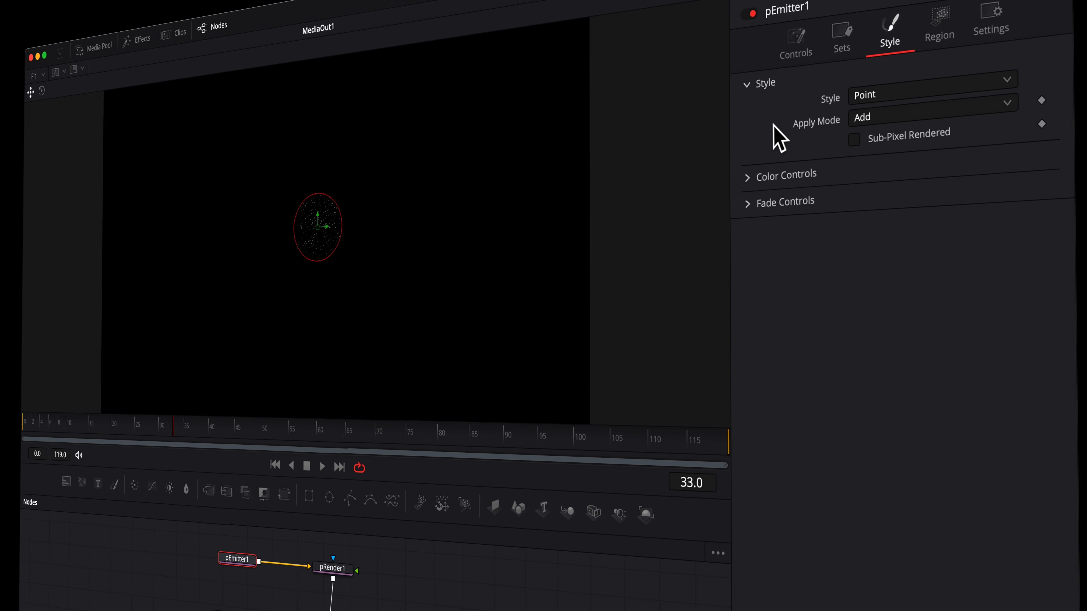
left_click(946, 22)
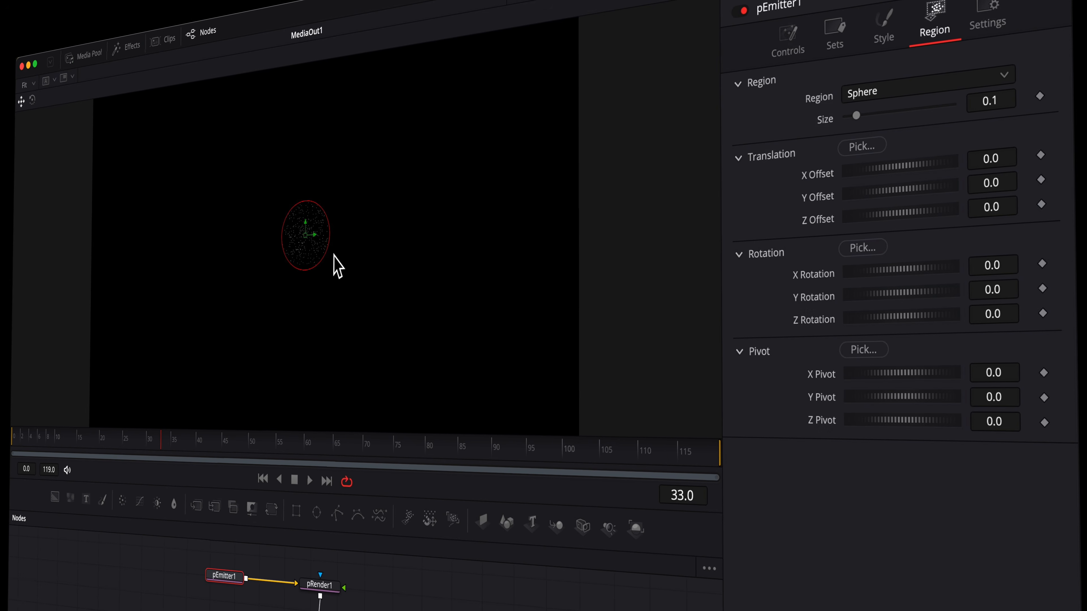
left_click_drag(330, 241, 406, 247)
Change the emitter's particle style to Blob and set the particle size to 0.5.
left_click(884, 34)
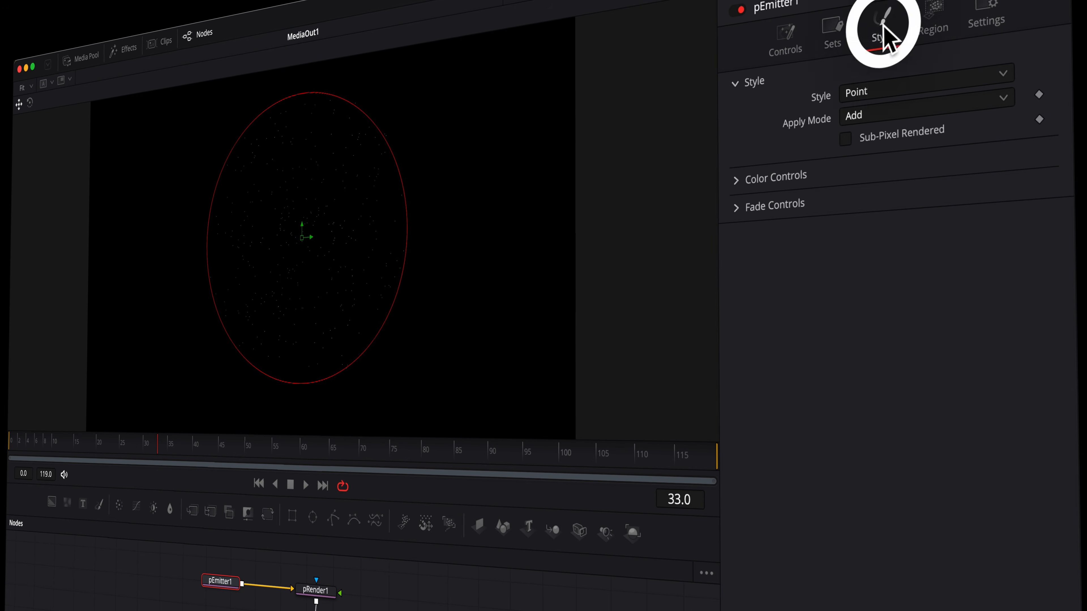
left_click(884, 91)
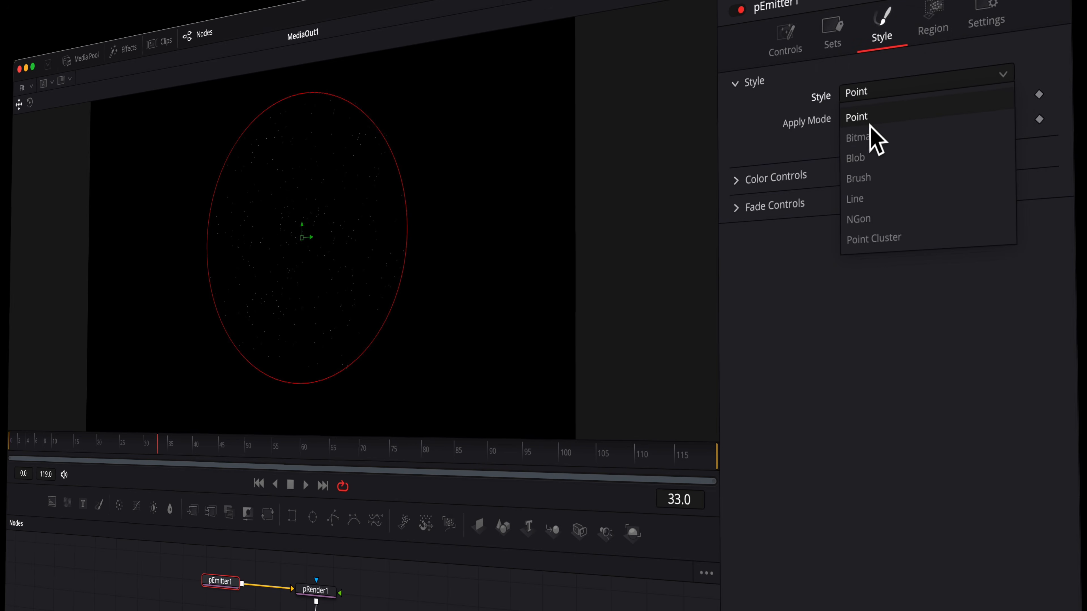
left_click(869, 160)
left_click(736, 183)
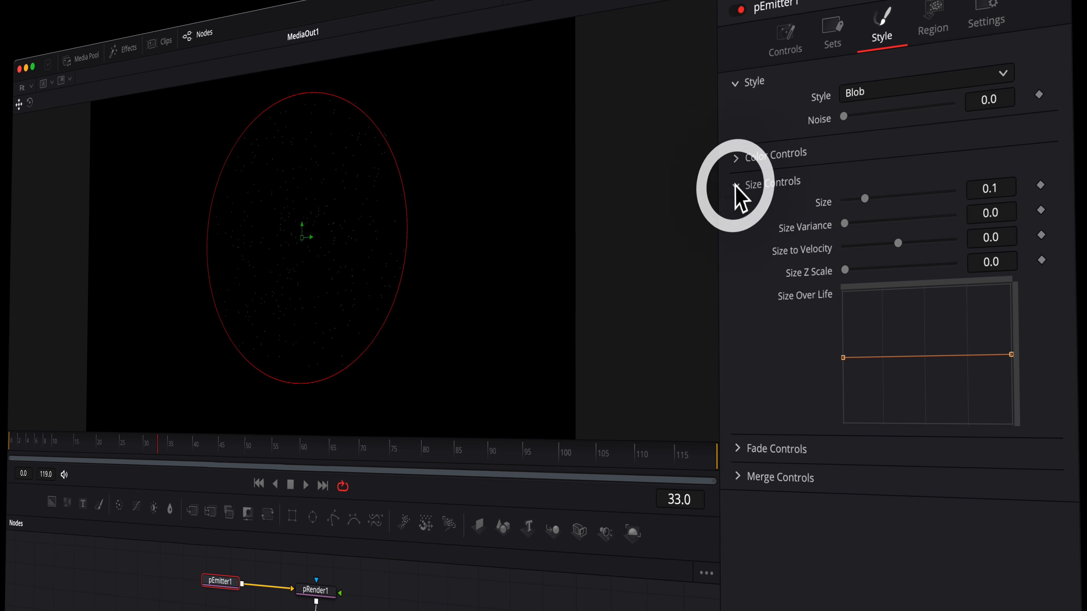
left_click_drag(865, 198, 966, 206)
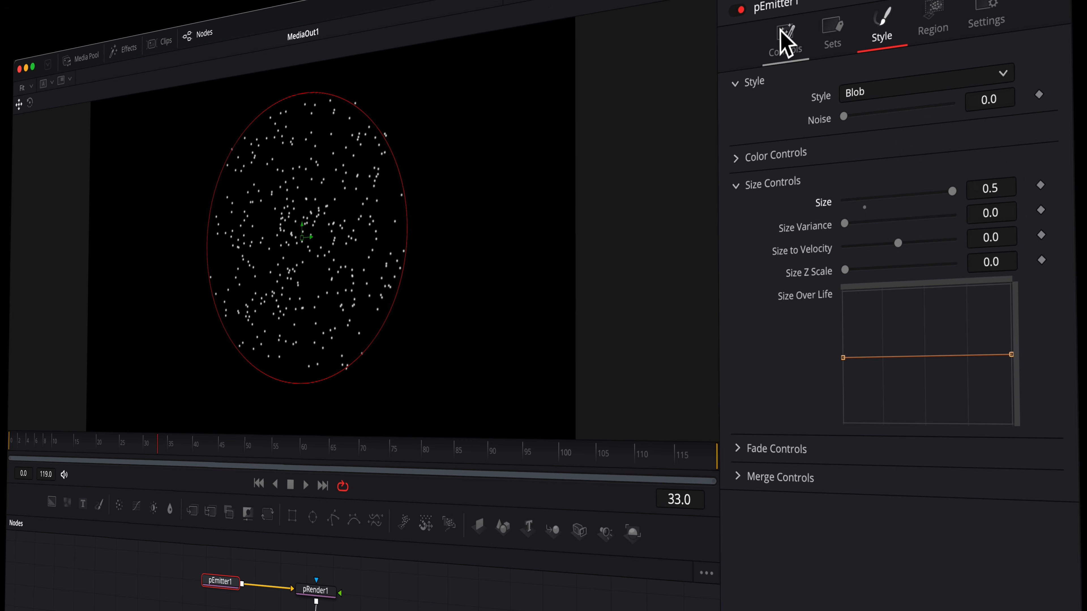
Set the emitter's particle number to 26.8 and its number variance to 23.6.
left_click(785, 43)
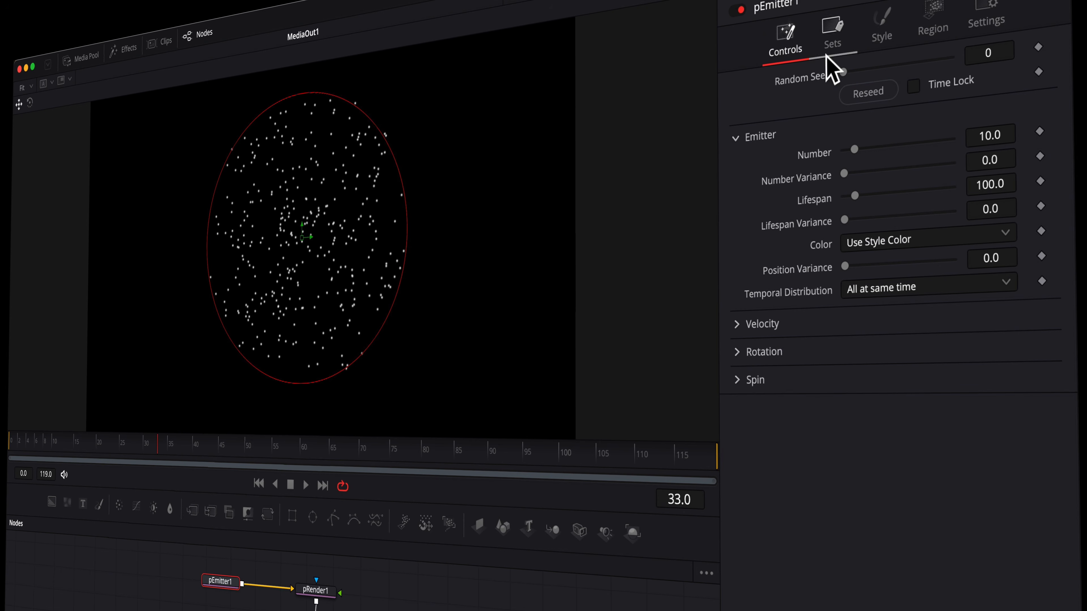
left_click(738, 323)
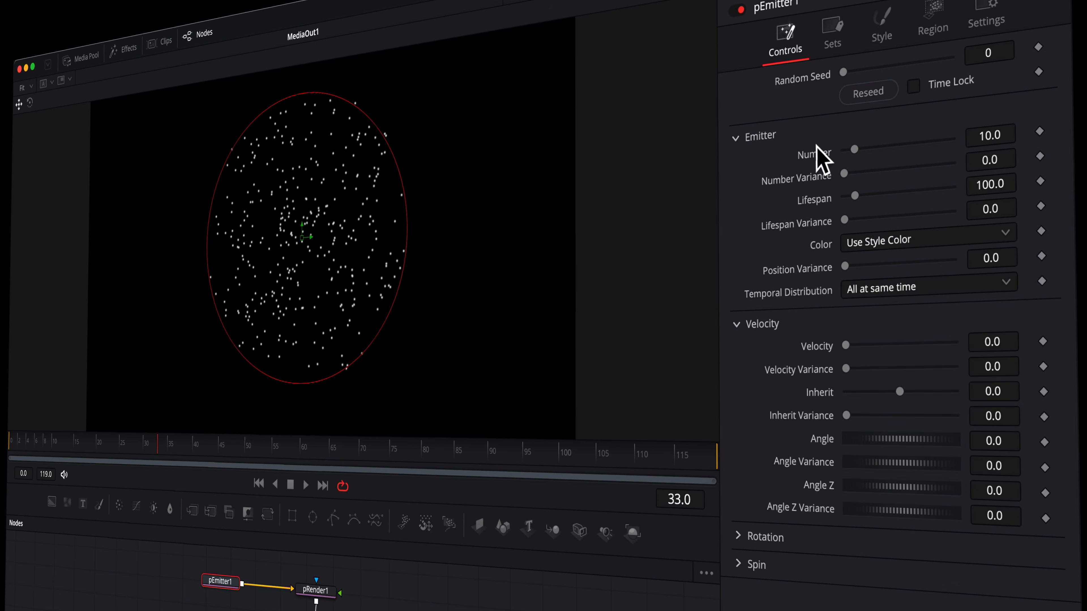
mouse_move(854, 146)
left_mouse_down()
mouse_move(929, 151)
mouse_move(855, 150)
left_mouse_up()
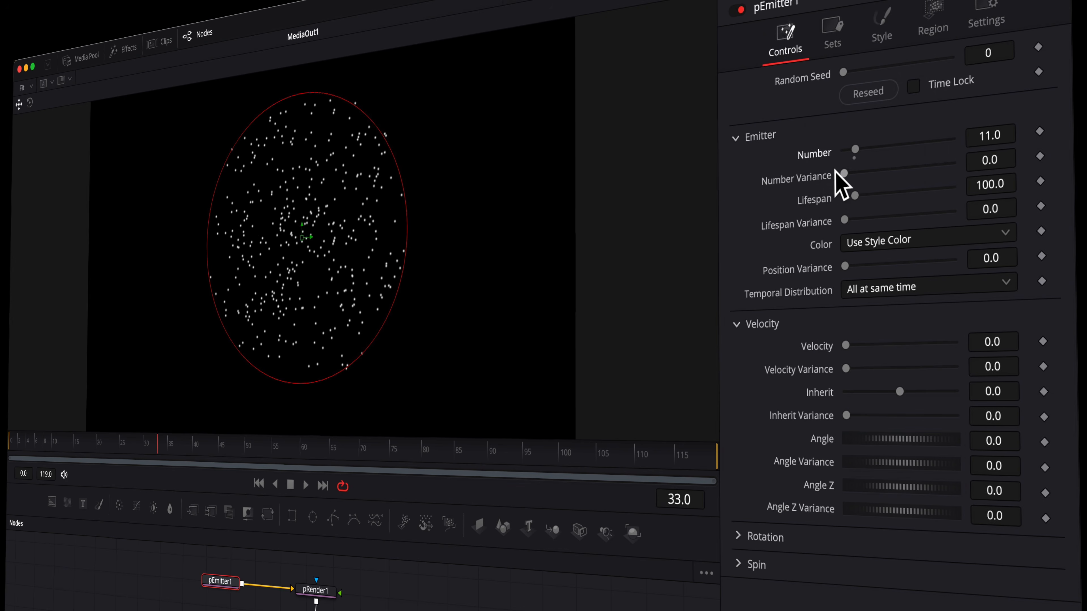
left_click(873, 148)
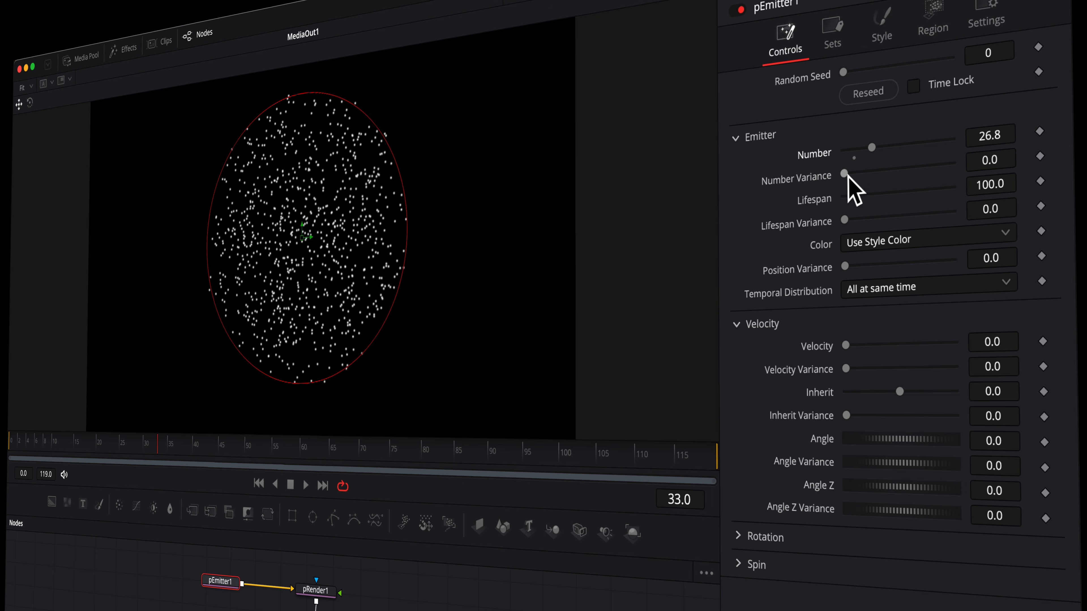
left_click_drag(844, 173, 869, 171)
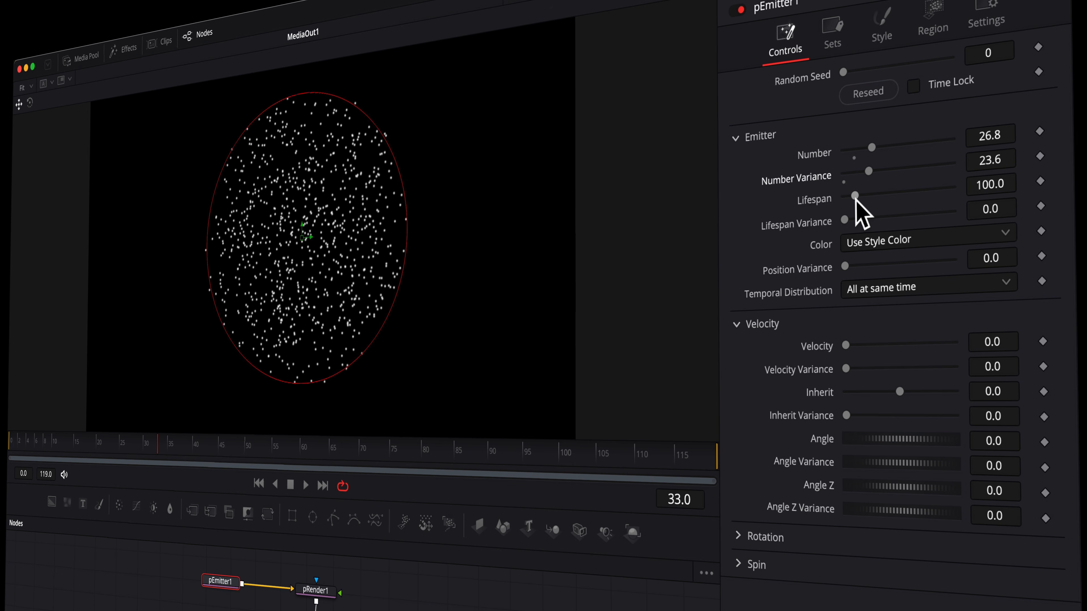
Try a particle lifespan of 874 during playback and reset the lifespan to 100.
left_click_drag(855, 196, 855, 199)
left_click_drag(855, 199, 937, 188)
key("space")
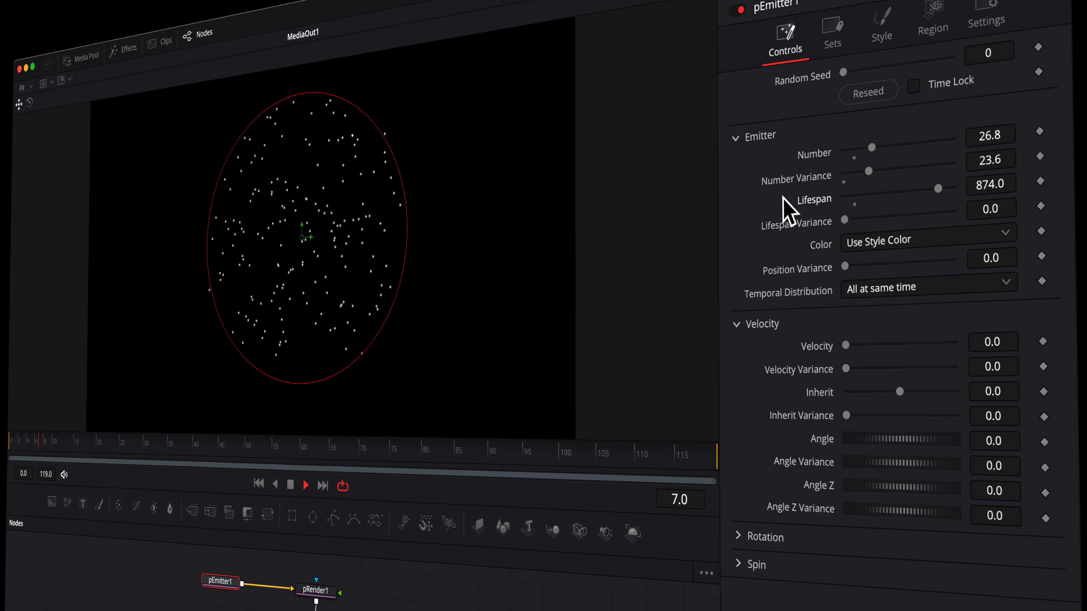
left_click(855, 204)
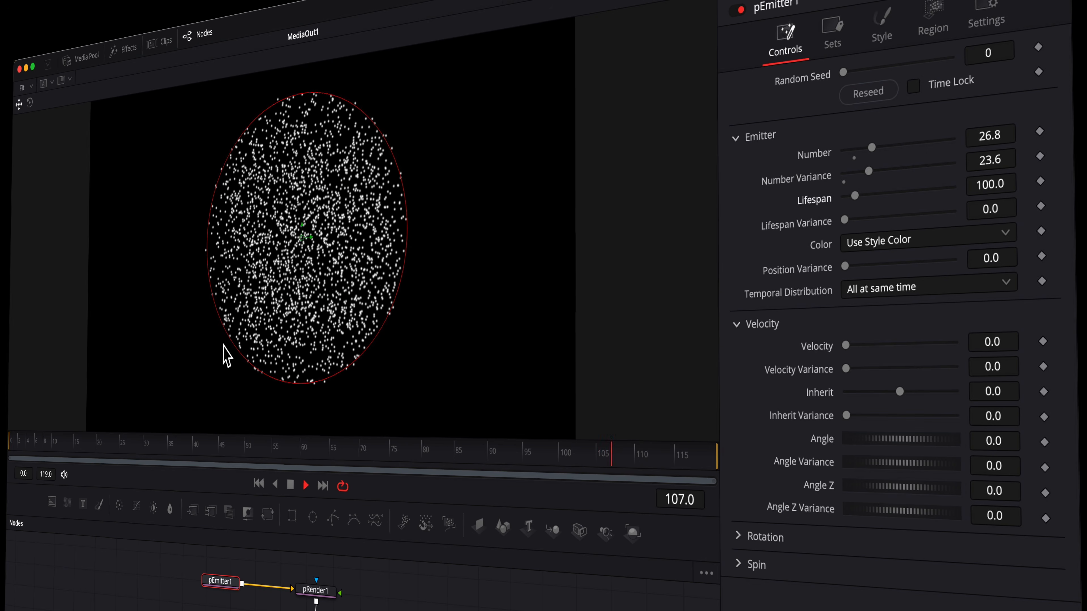
Set the emitter's position variance to 0.1, velocity to 0.15 and velocity variance to 0.244.
left_click_drag(845, 266, 956, 271)
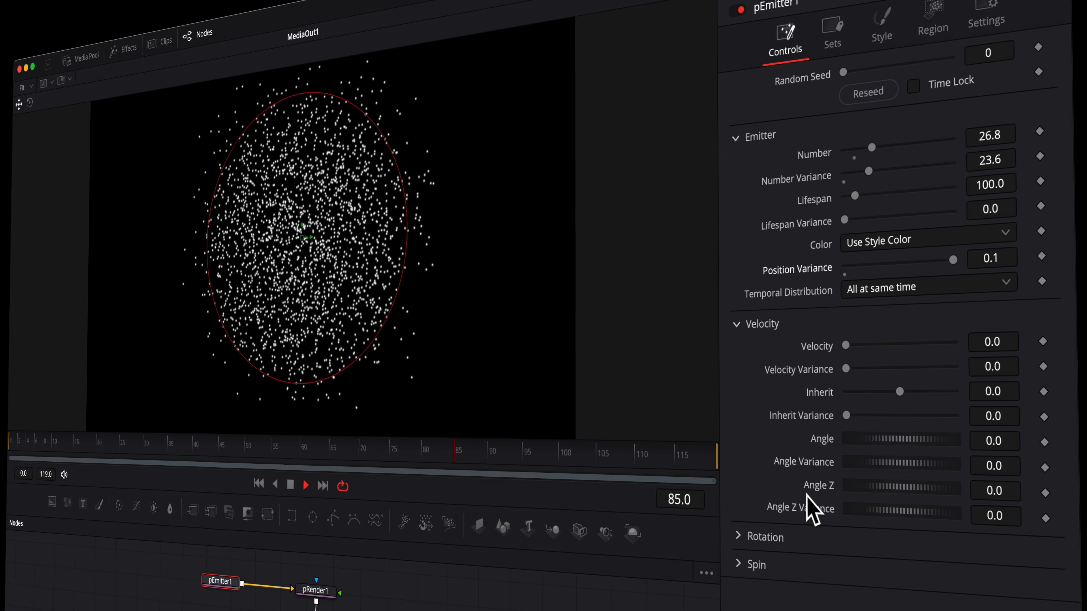
left_click_drag(849, 345, 855, 347)
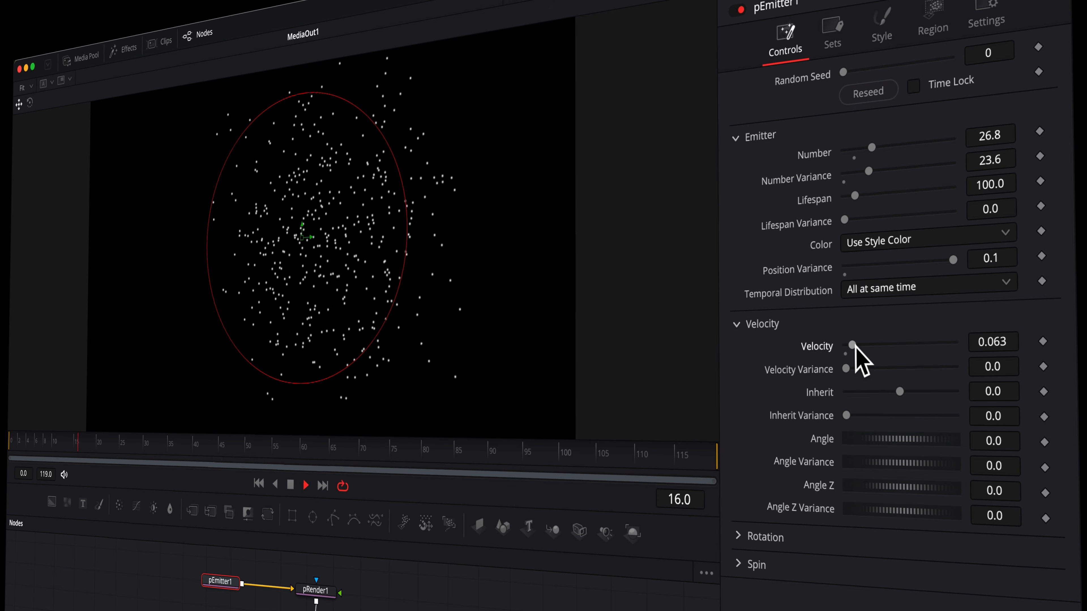
left_click_drag(846, 368, 862, 345)
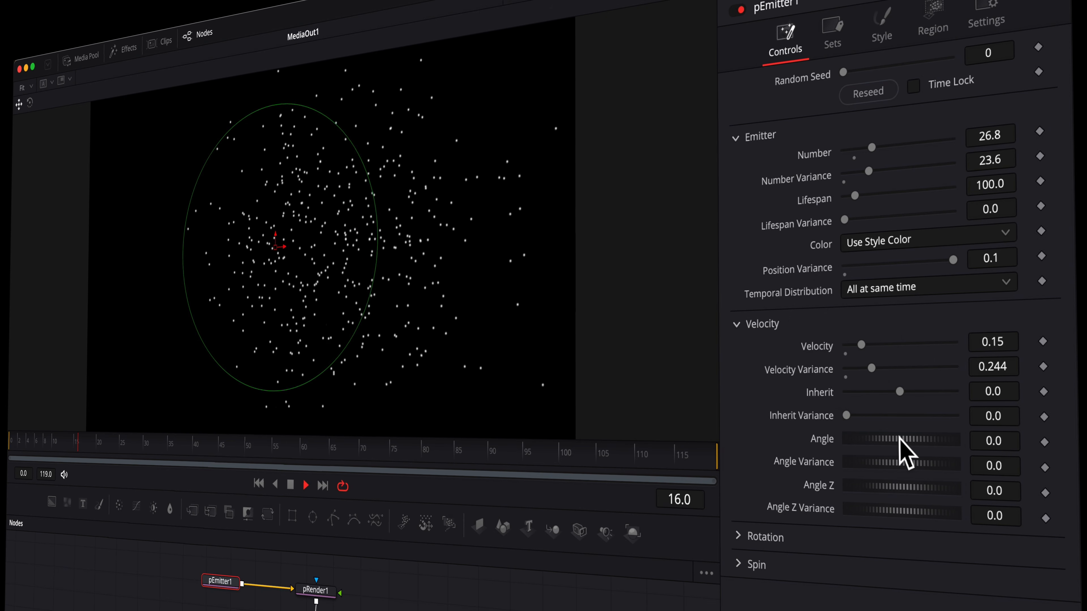
Set the particle velocity direction to angle -5.2, angle variance 2.6 and angle Z -91.3.
mouse_move(899, 437)
left_mouse_down()
mouse_move(837, 425)
mouse_move(919, 423)
mouse_move(895, 420)
left_mouse_up()
mouse_move(904, 464)
left_mouse_down()
mouse_move(956, 468)
mouse_move(903, 454)
left_mouse_up()
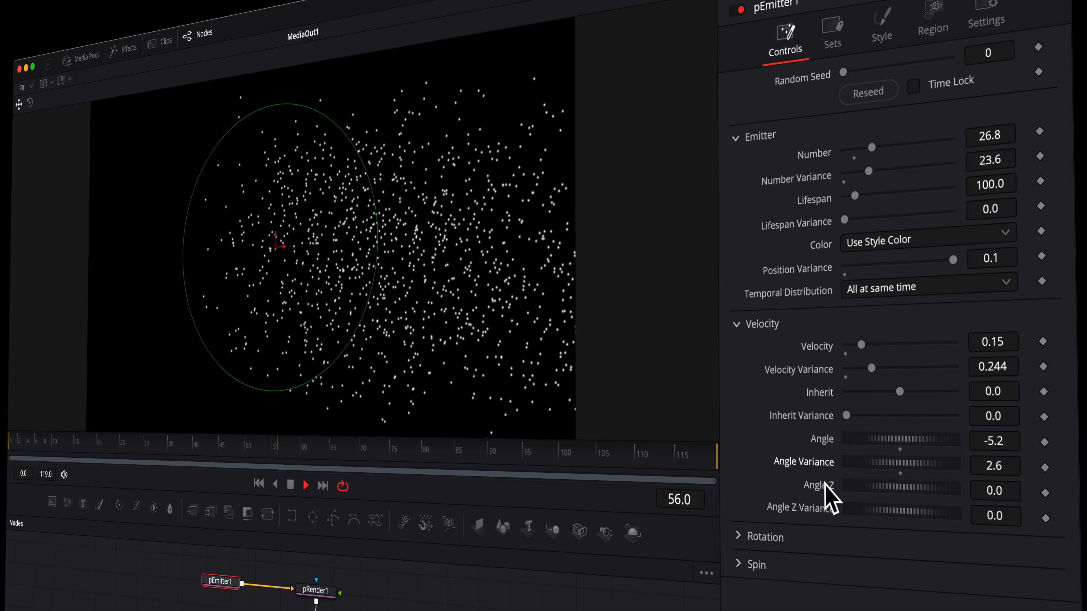
left_click_drag(913, 486, 888, 500)
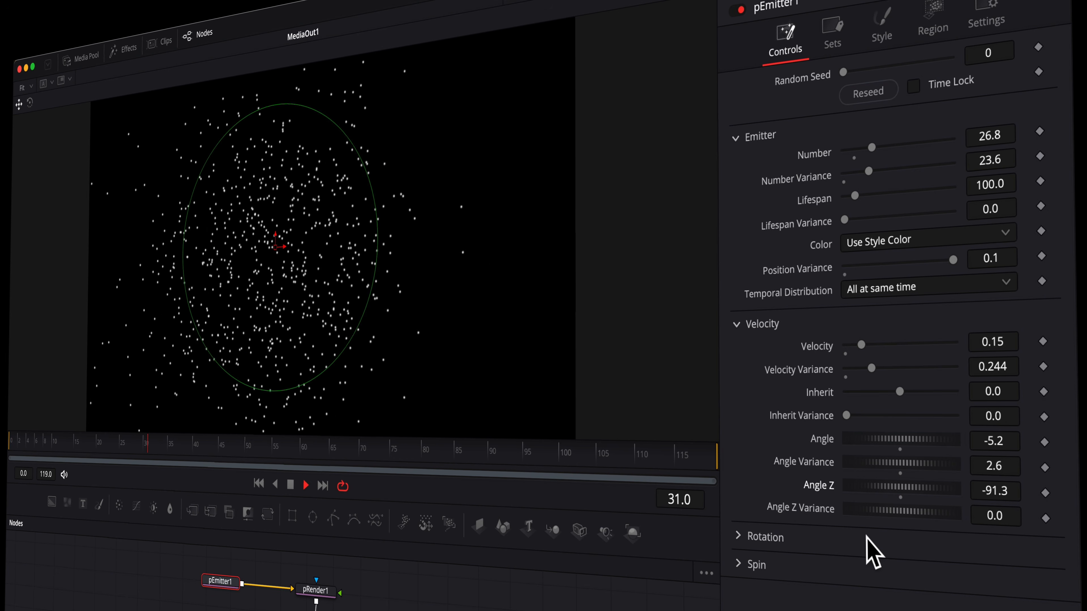
Examine the available particle styles for the emitter while keeping Blob selected.
left_click(895, 19)
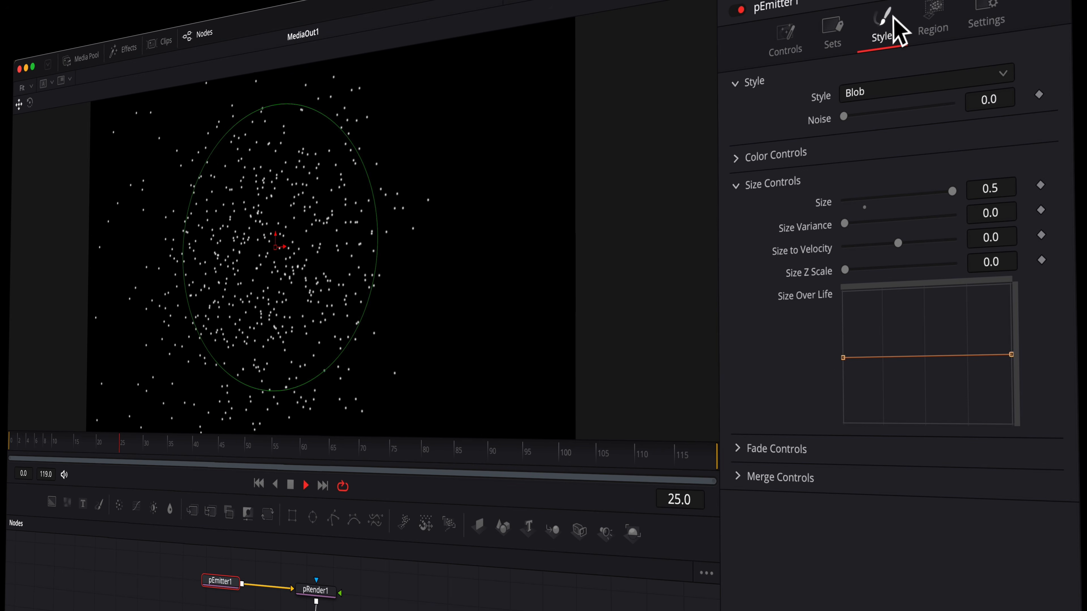
left_click(898, 92)
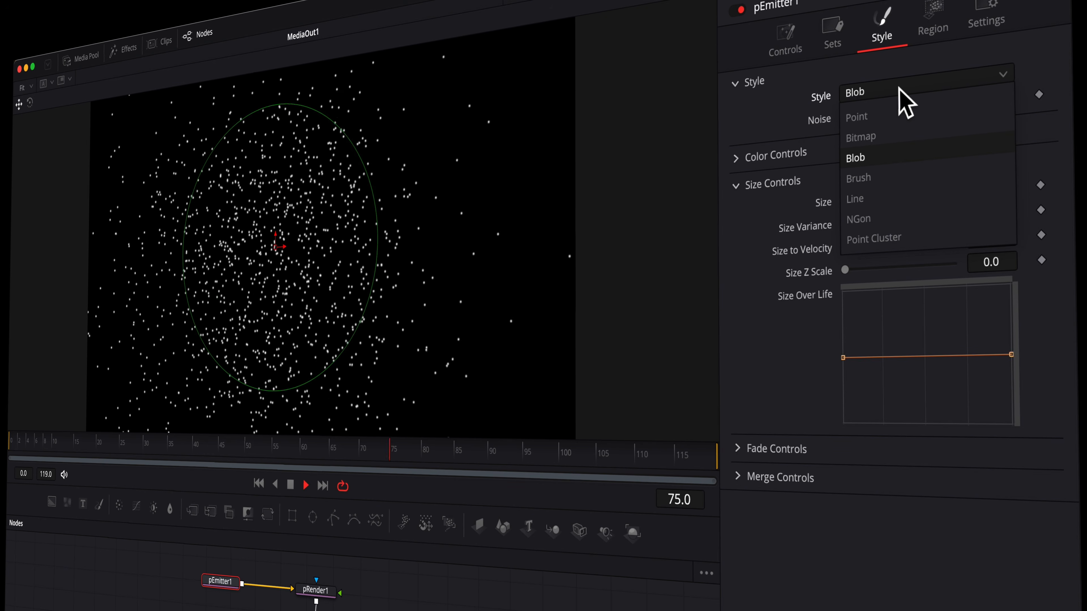
left_click(867, 156)
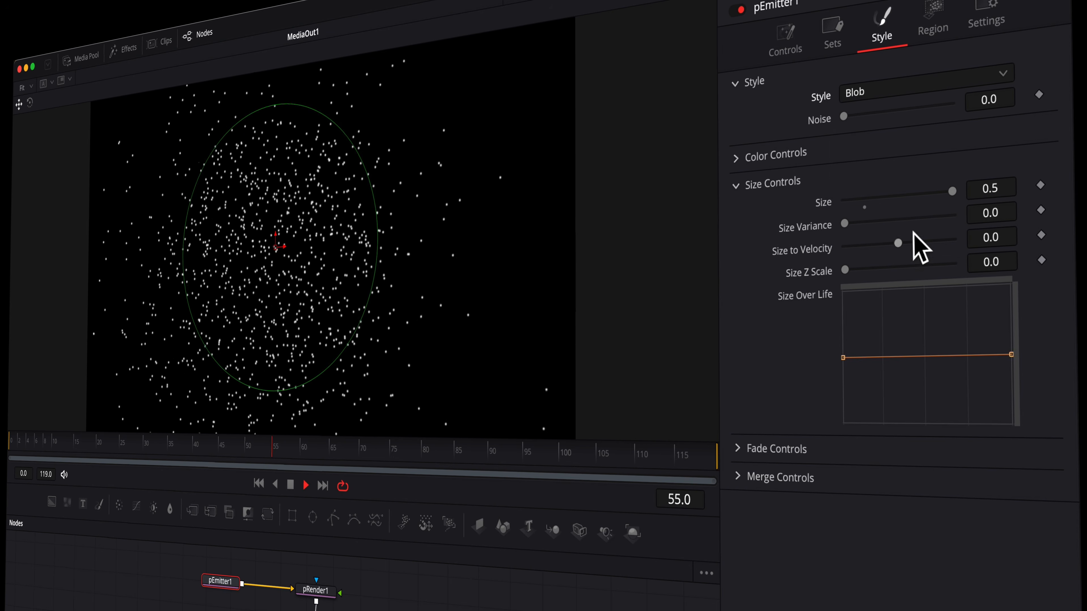
left_click(885, 84)
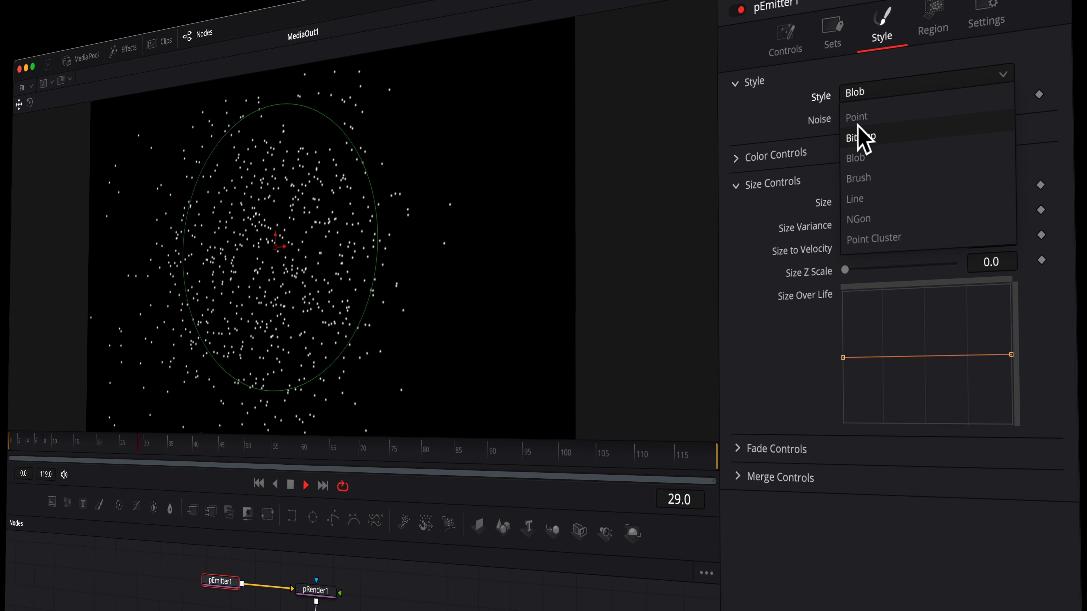
left_click(773, 132)
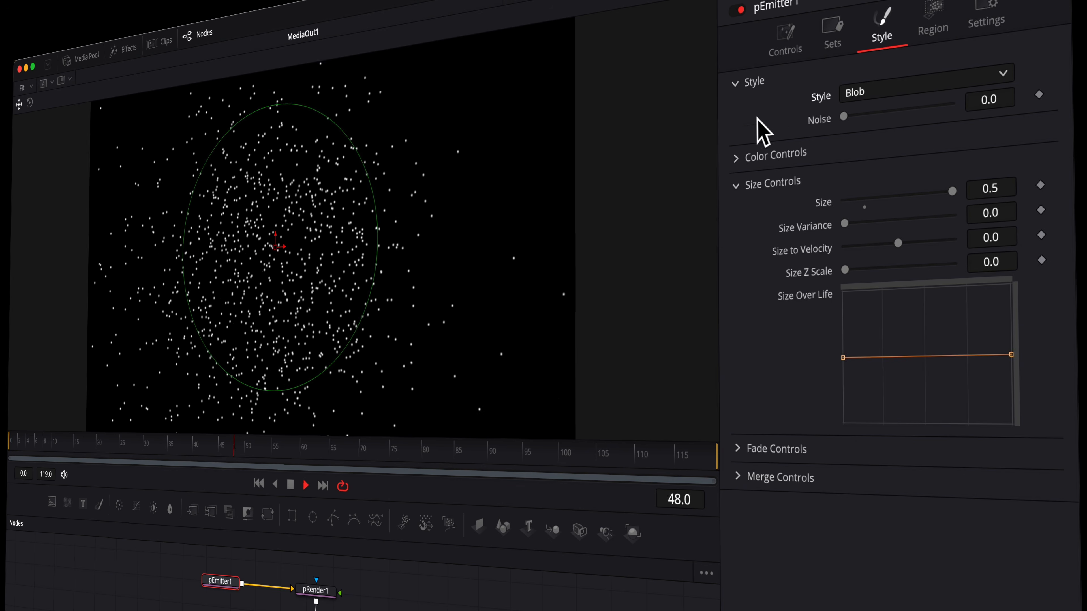
Try several particle colours and set a green of red 0.462745, green 1.0 and blue 0.517647.
left_click(736, 158)
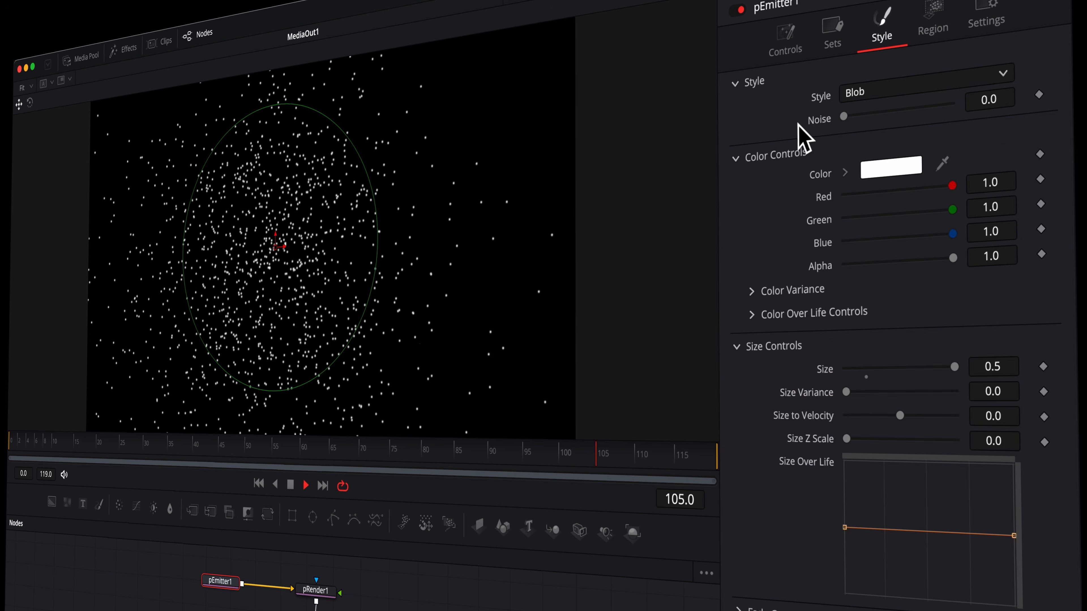
left_click(913, 171)
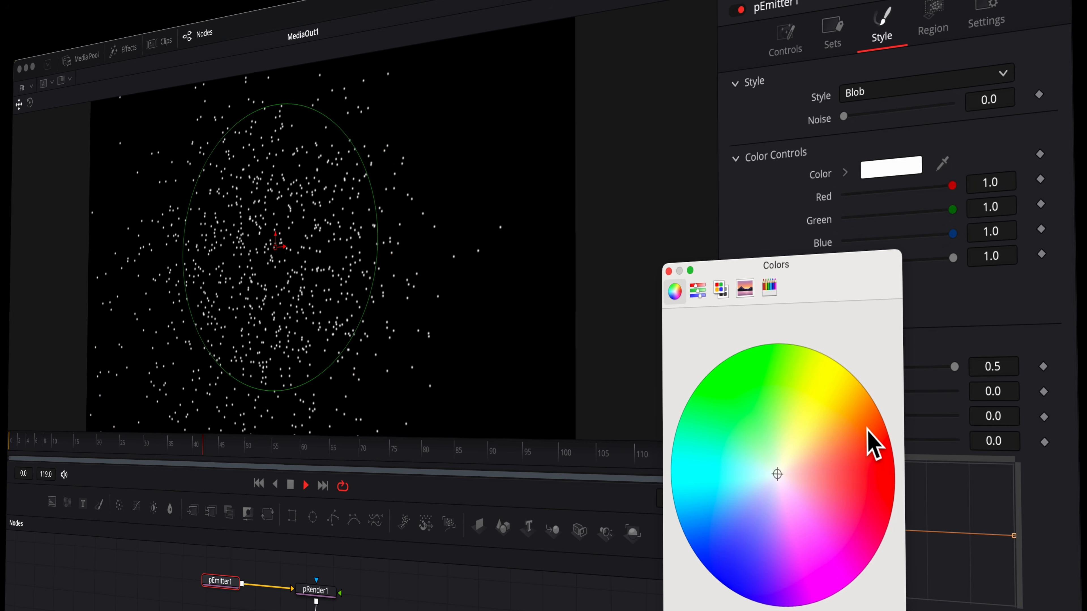
left_click(871, 443)
left_click(836, 401)
left_click(747, 404)
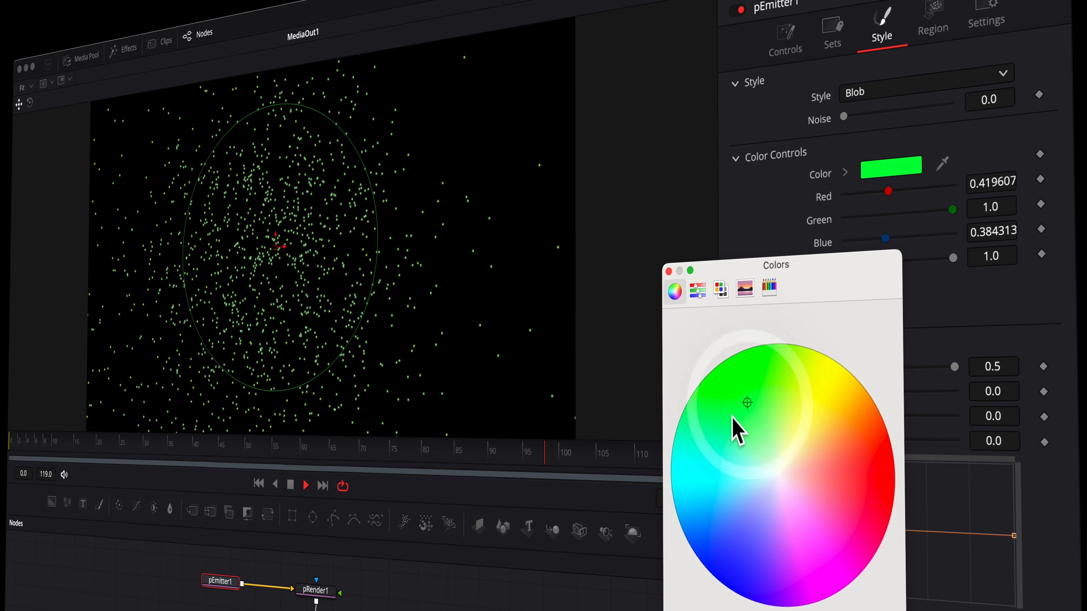
left_click(745, 532)
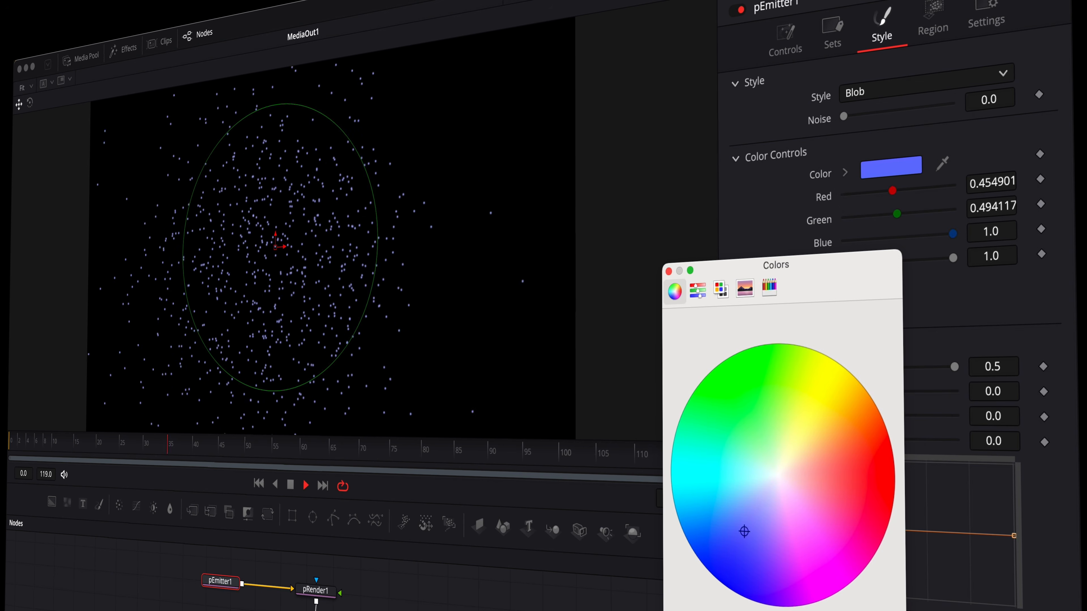
left_click(778, 475)
left_click(743, 418)
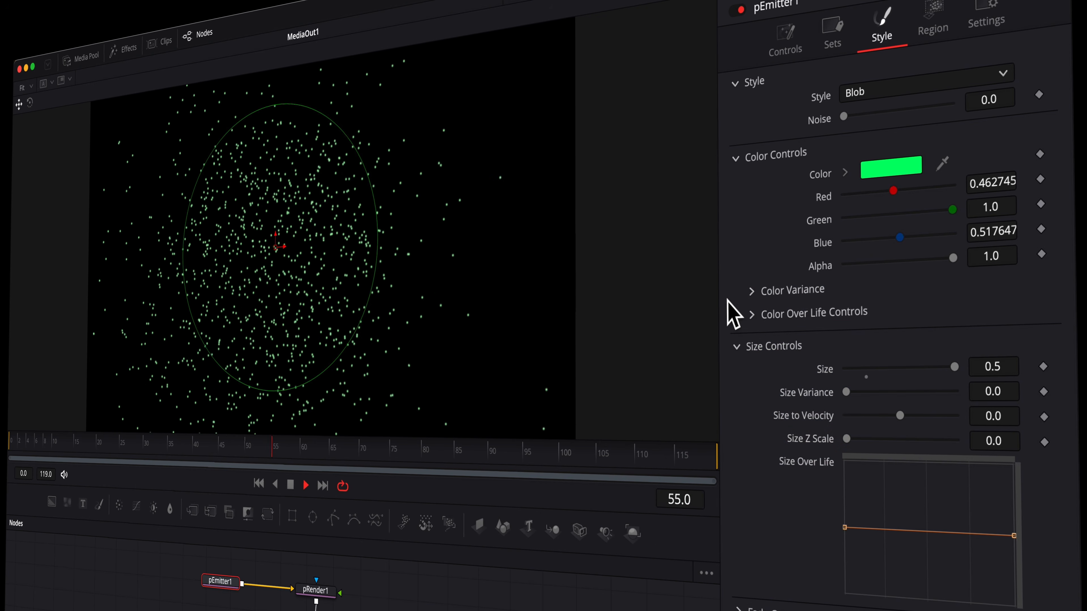
Try a colour variance with the red low limit at -0.637 and blue ranging from -1.0 to 0.913.
left_click(751, 290)
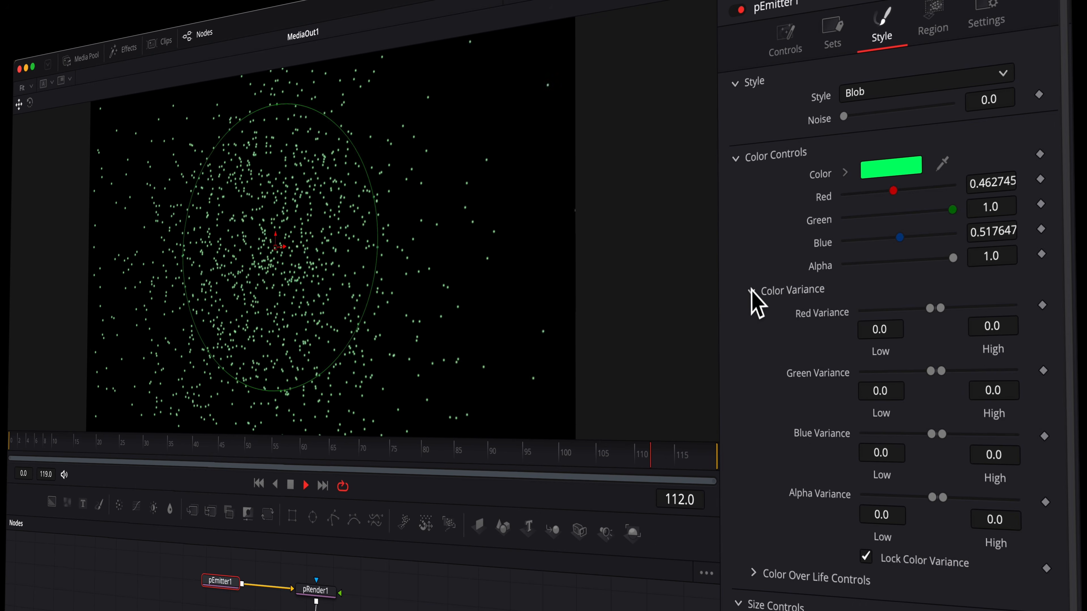
left_click_drag(931, 307, 886, 309)
mouse_move(941, 371)
left_mouse_down()
mouse_move(989, 373)
mouse_move(941, 372)
left_mouse_up()
left_click_drag(931, 434, 1008, 434)
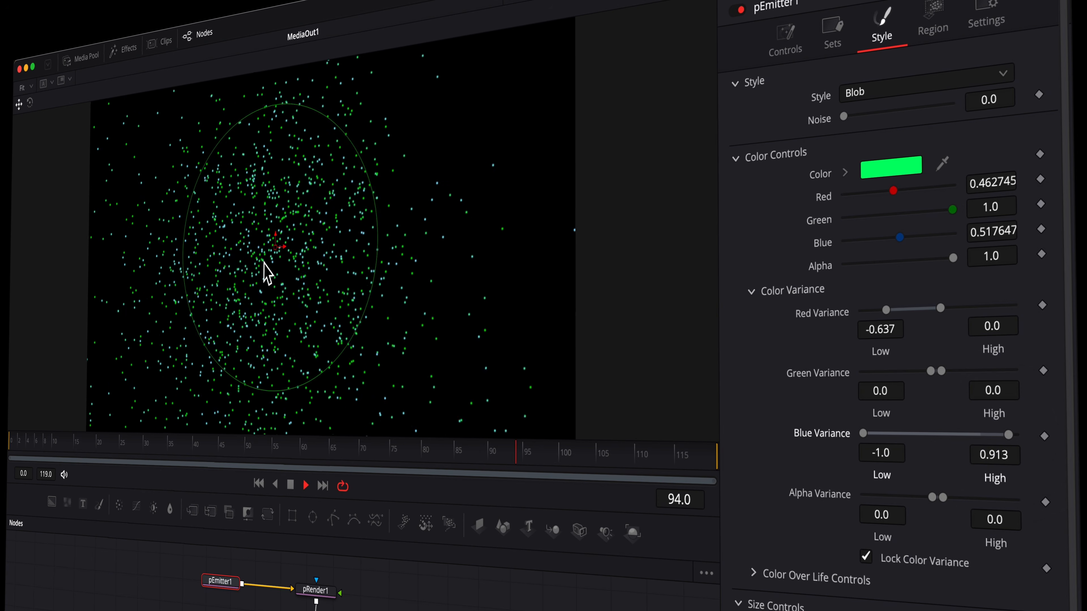
Bring the red and blue colour variance back to about zero, with the blue high limit at 0.025.
left_click_drag(1008, 435, 944, 435)
left_click_drag(864, 434, 935, 436)
left_click_drag(885, 310, 933, 308)
Set the emitter's particle colour to white with red, green and blue at 1.0.
left_click(903, 164)
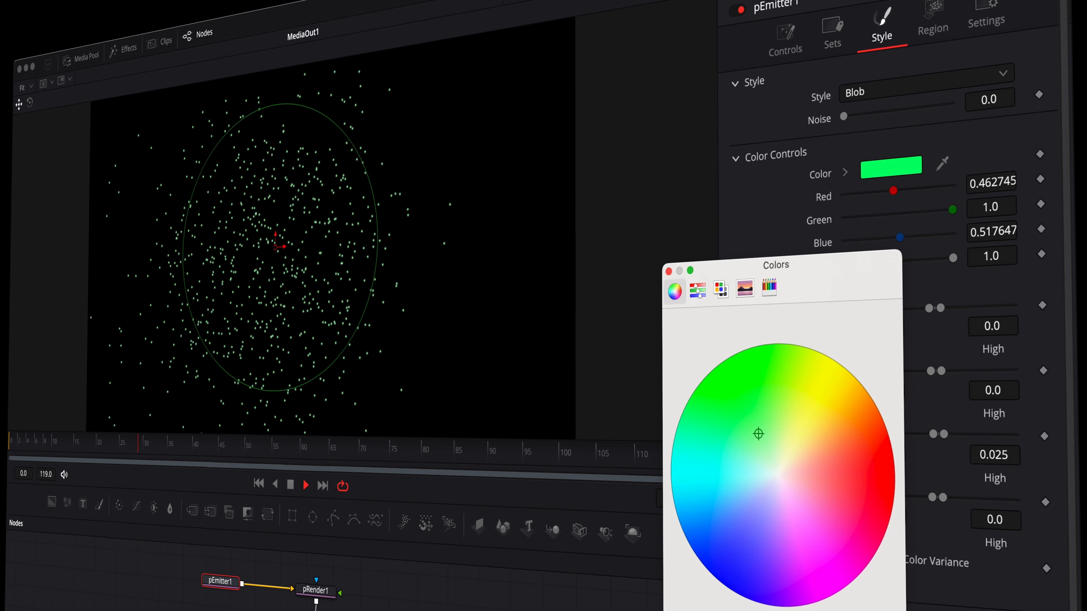
key("Escape")
Add a red stop (1.0, 0.082352, 0.243137) to the Color Over Life gradient and move it to position 1.0.
scroll(869, 527, "down", 4)
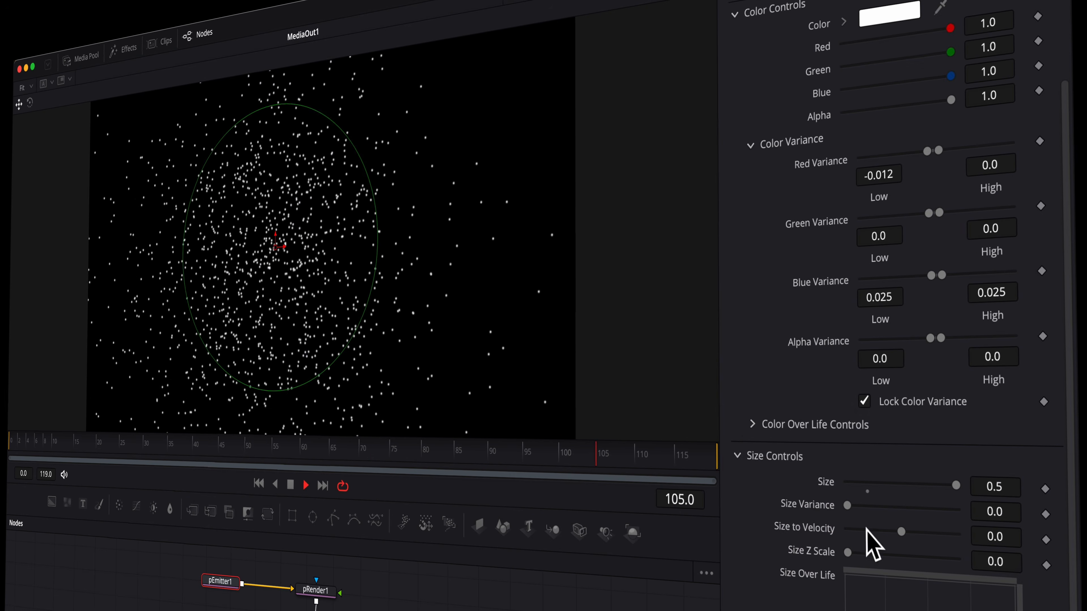
left_click(752, 425)
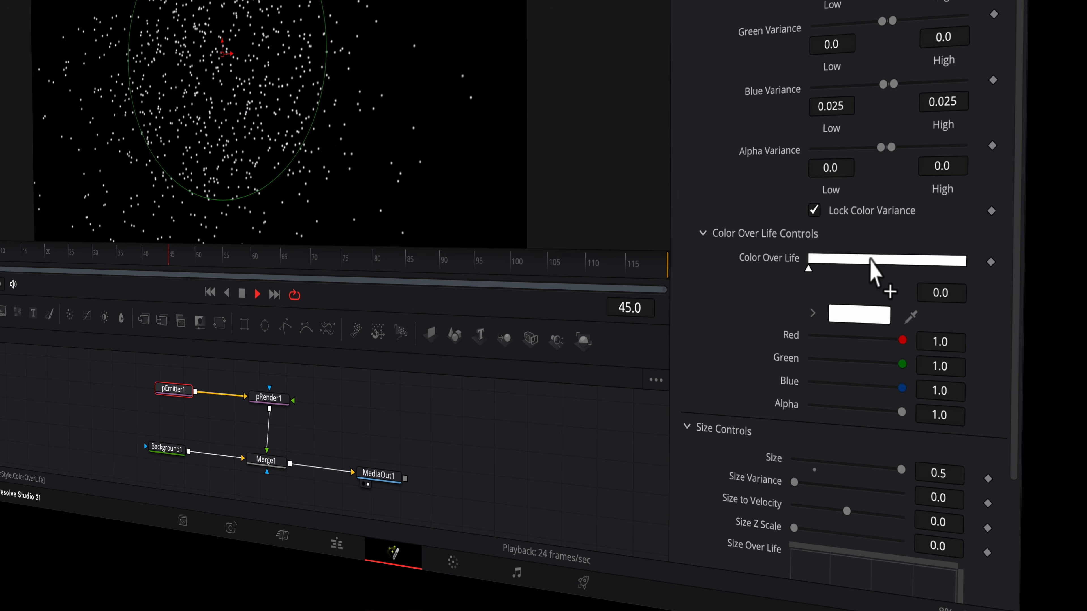
left_click(871, 267)
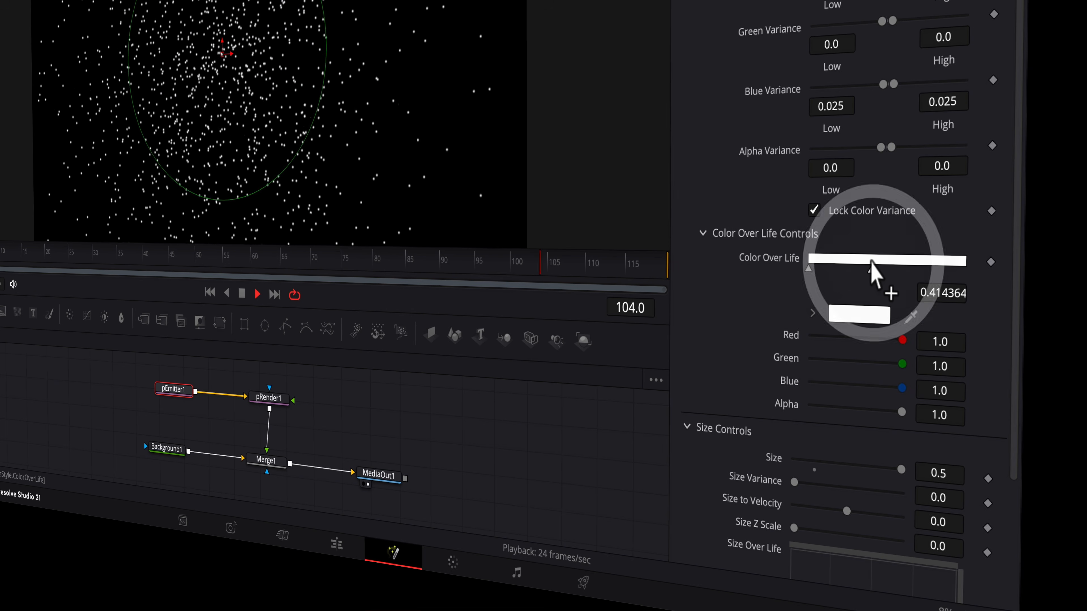
left_click_drag(872, 270, 891, 289)
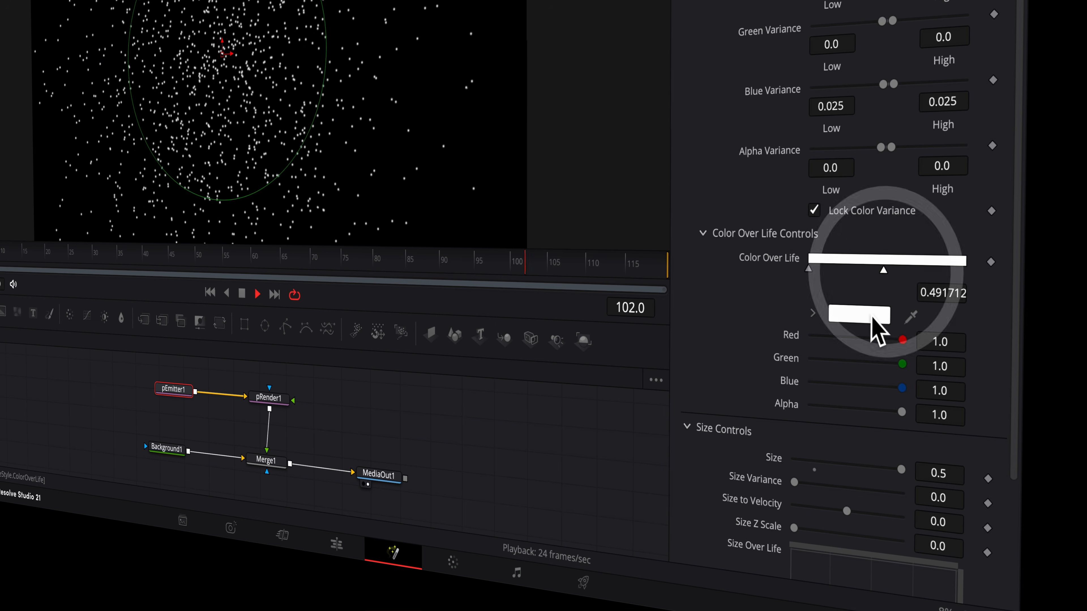
left_click(875, 319)
left_click(837, 326)
left_click(813, 543)
left_click_drag(891, 277, 979, 272)
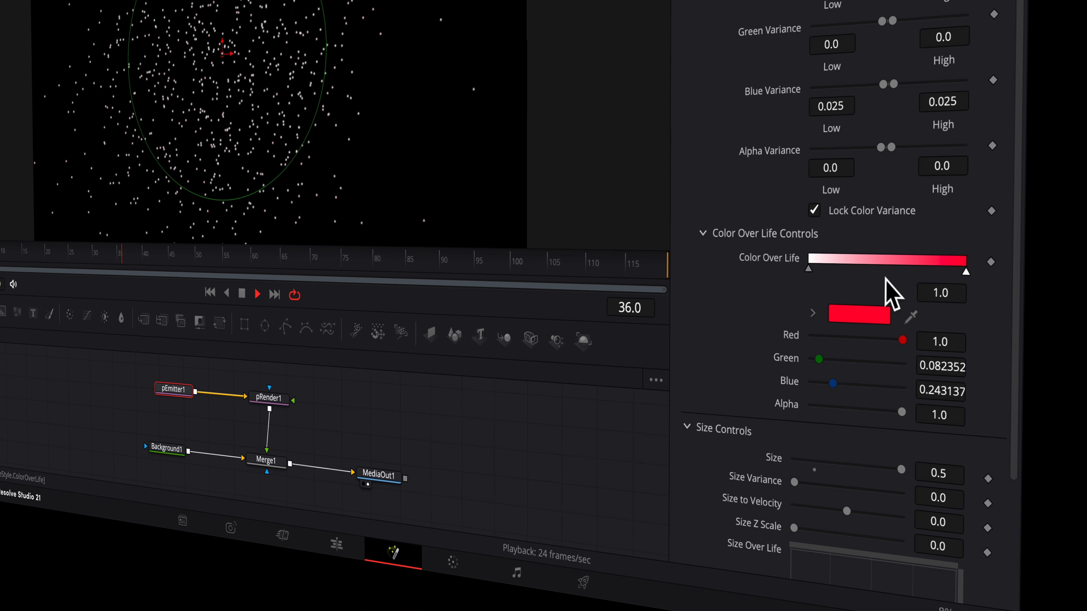
Add a middle stop at 0.441988 to the Color Over Life gradient and colour it green (0.349019, 0.956862, 0.329411).
left_click(876, 262)
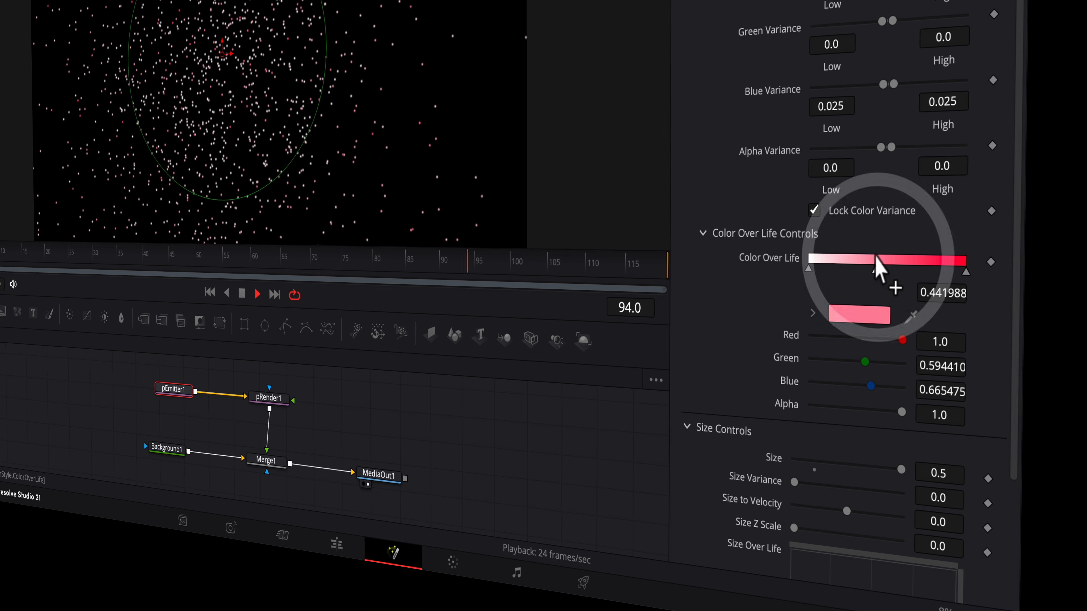
left_click(869, 315)
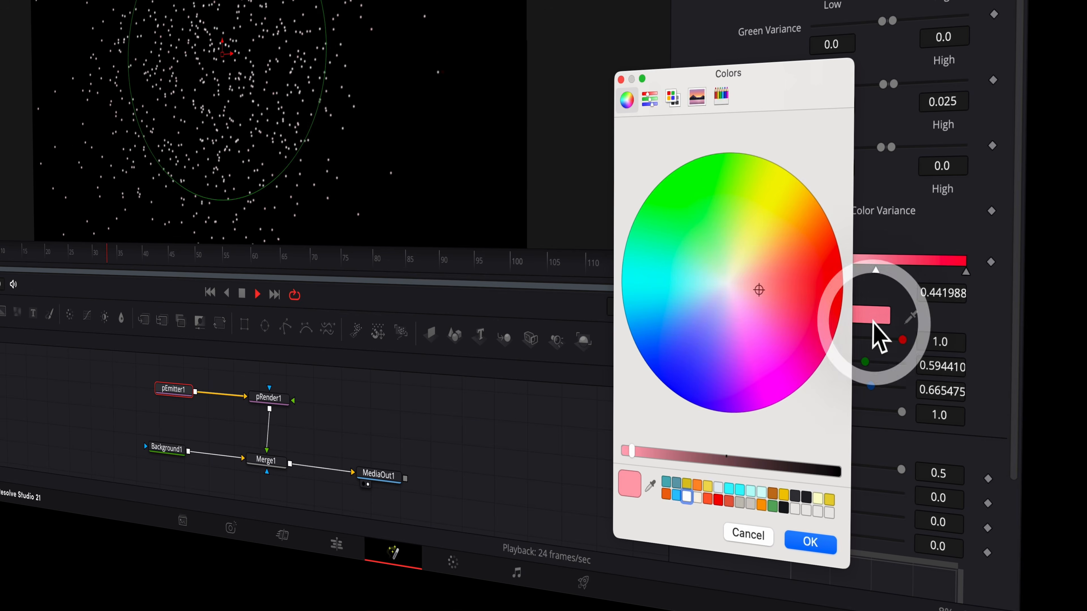
left_click(694, 209)
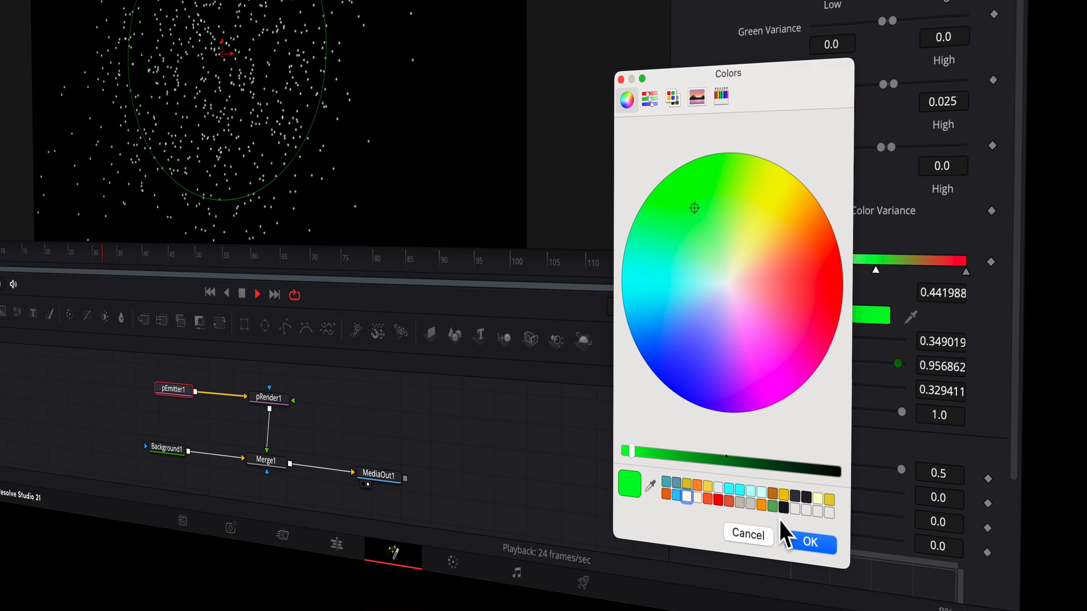
left_click(824, 549)
Set the particles' Size Variance to 0.4173.
scroll(861, 412, "down", 3)
scroll(838, 221, "down", 1)
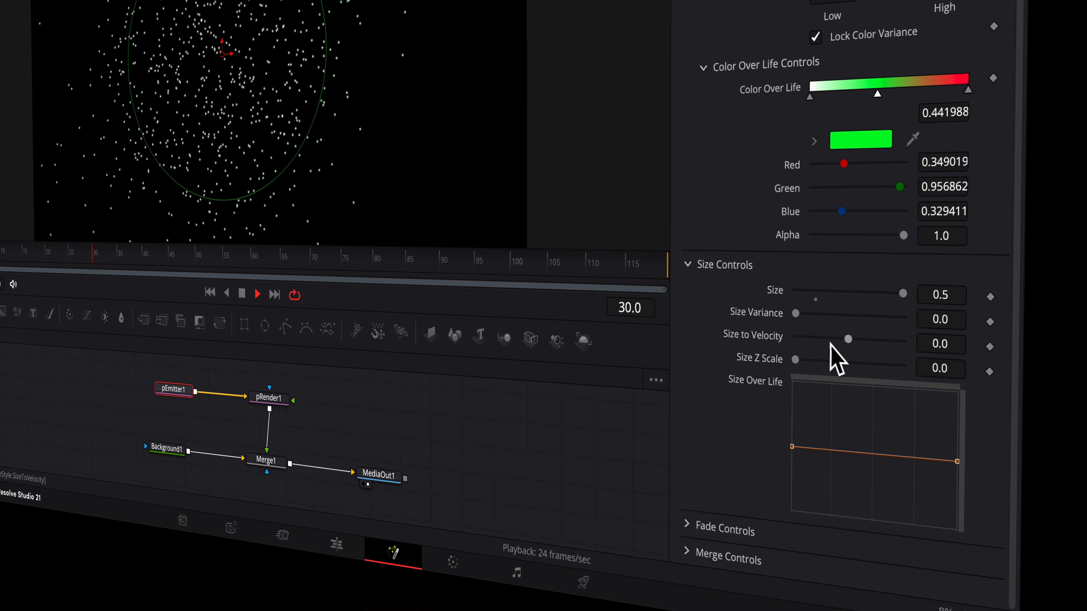
mouse_move(904, 290)
left_mouse_down()
mouse_move(838, 294)
mouse_move(961, 283)
mouse_move(941, 297)
mouse_move(870, 300)
mouse_move(919, 293)
mouse_move(903, 294)
left_mouse_up()
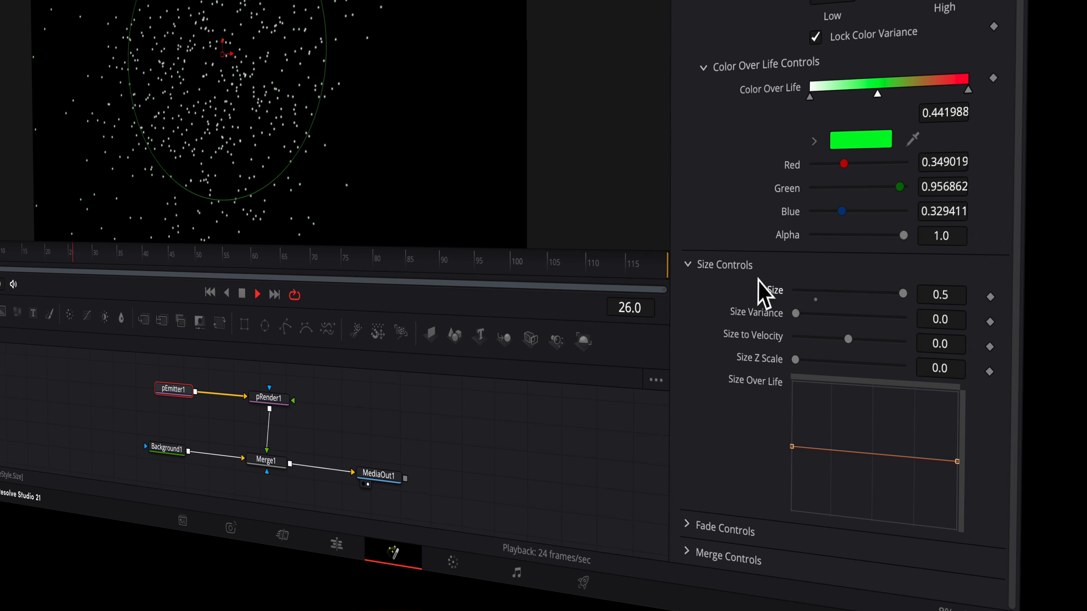
left_click_drag(795, 313, 884, 316)
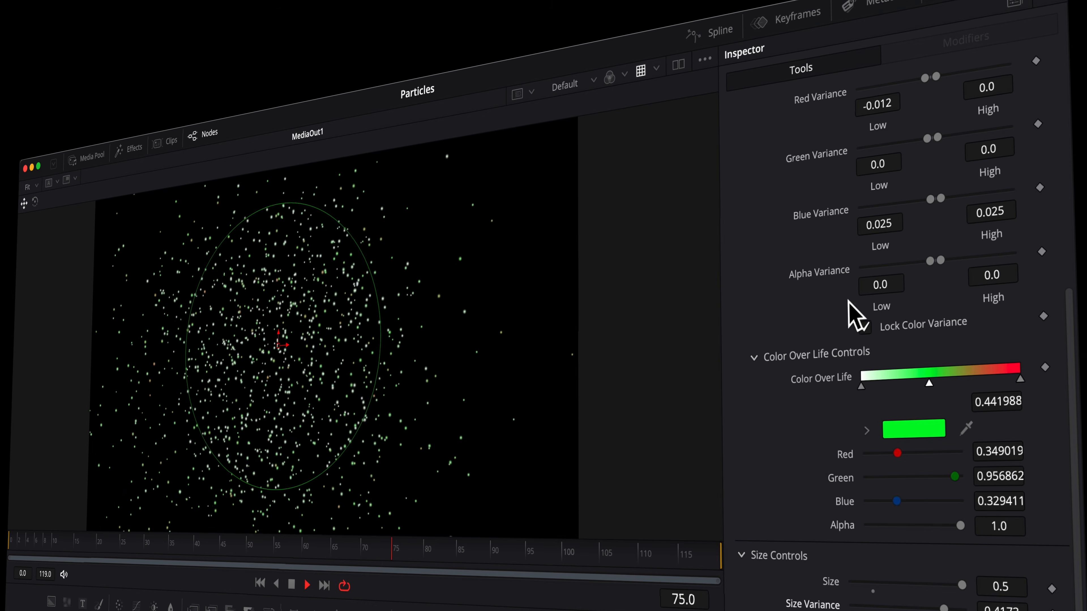
Raise the emitter's Velocity Variance to 0.811.
scroll(804, 330, "up", 10)
left_click(786, 107)
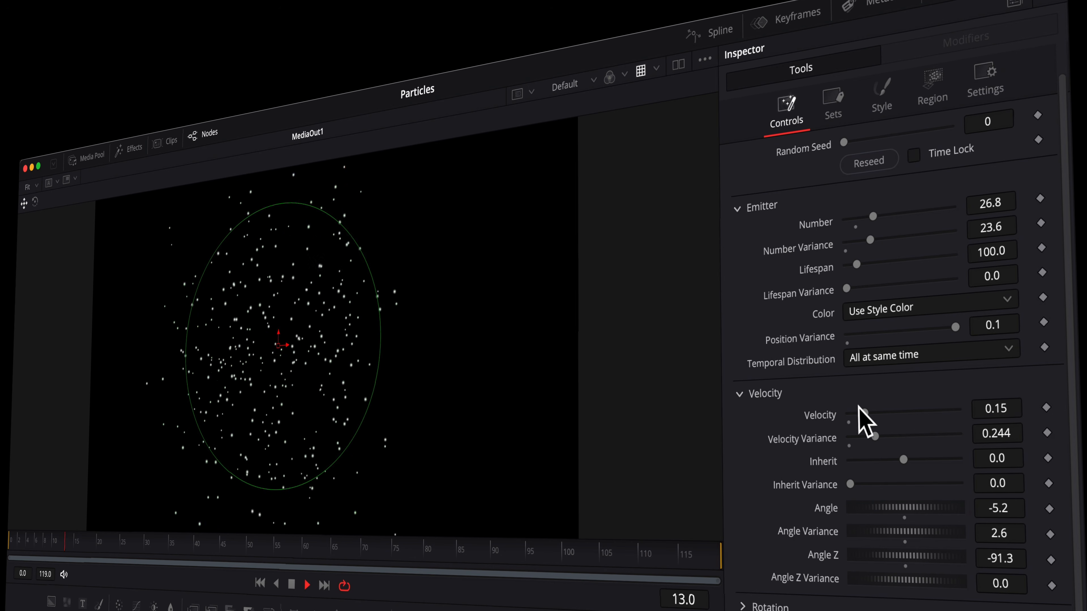
left_click_drag(875, 435, 937, 434)
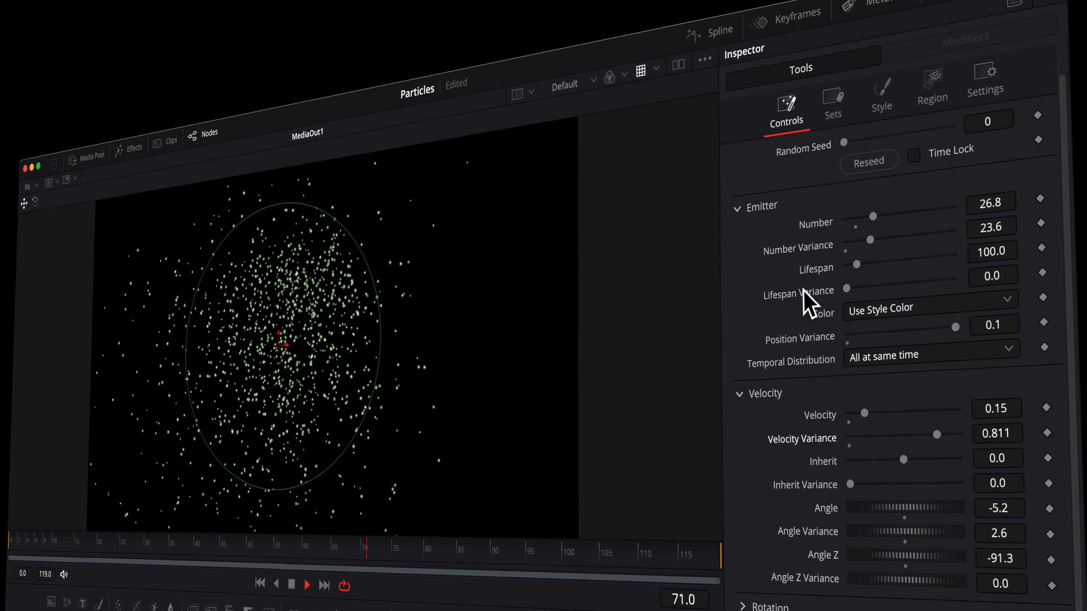
Set the particles' Size to Velocity to 0.159 and Size Z Scale to 0.142.
left_click(891, 91)
scroll(952, 436, "down", 7)
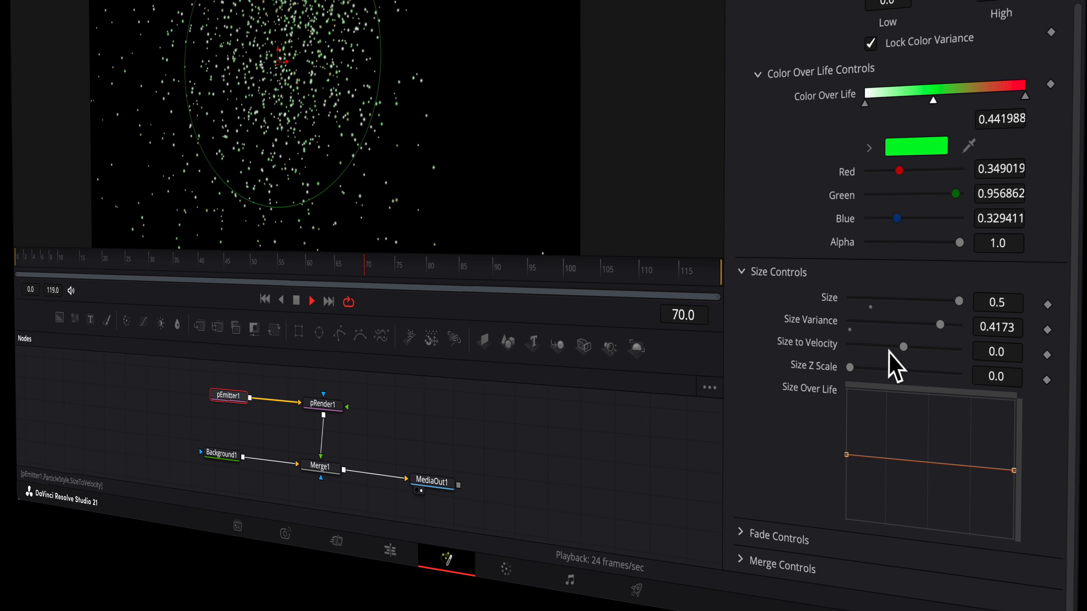
mouse_move(904, 347)
left_mouse_down()
mouse_move(965, 355)
mouse_move(877, 344)
mouse_move(960, 355)
mouse_move(890, 336)
mouse_move(966, 355)
mouse_move(920, 352)
left_mouse_up()
mouse_move(850, 368)
left_mouse_down()
mouse_move(923, 372)
mouse_move(857, 371)
left_mouse_up()
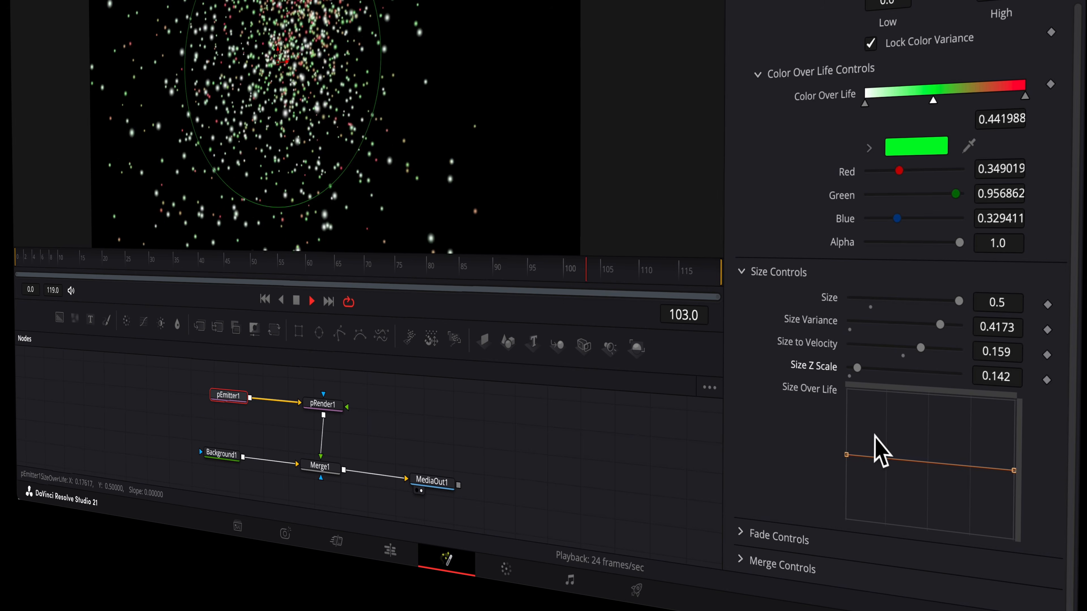
Shape the Size Over Life curve to rise from zero at birth to full size at death as a smooth S-curve.
left_click_drag(846, 453, 849, 519)
left_click_drag(1016, 471, 997, 411)
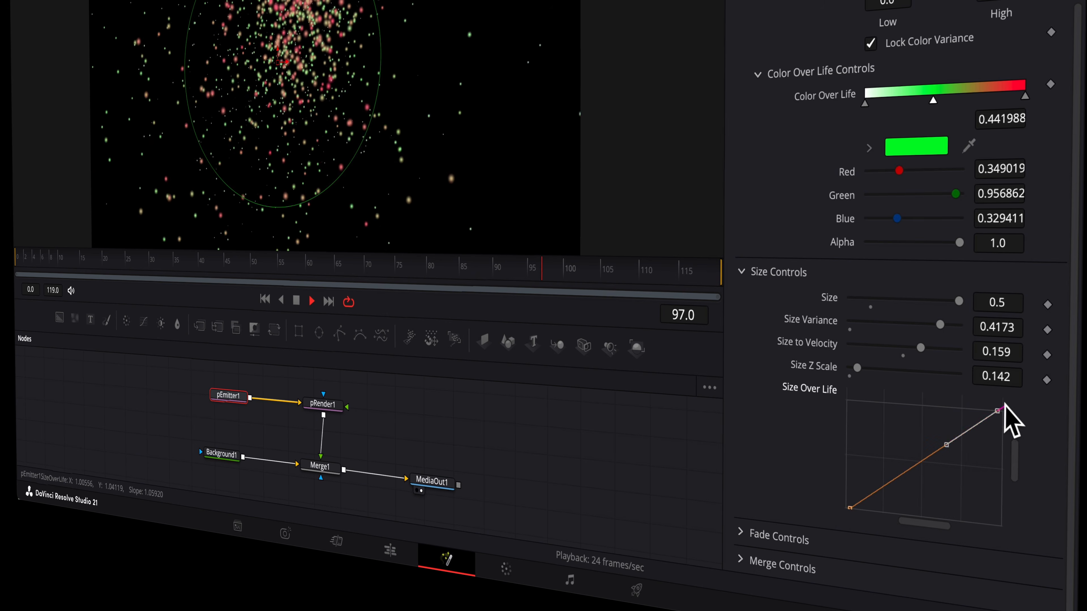
left_click_drag(946, 444, 936, 407)
left_click(851, 507)
left_click_drag(898, 475, 950, 488)
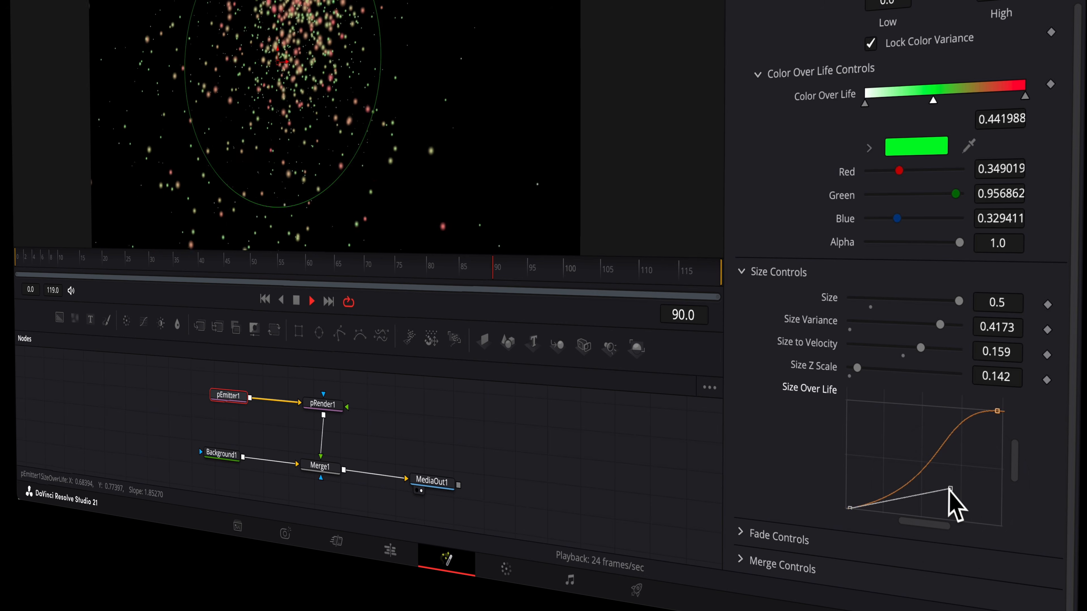
Try a particle fade-in of 0.172 and an earlier fade-out, and return the fade to its full range.
left_click(737, 531)
scroll(775, 426, "down", 2)
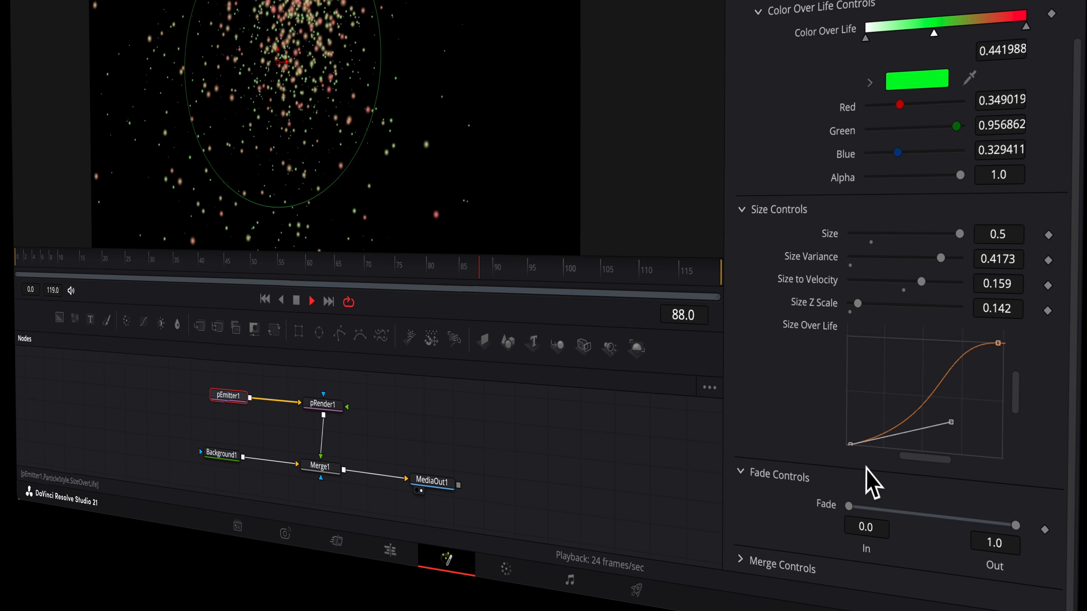
left_click_drag(849, 506, 873, 510)
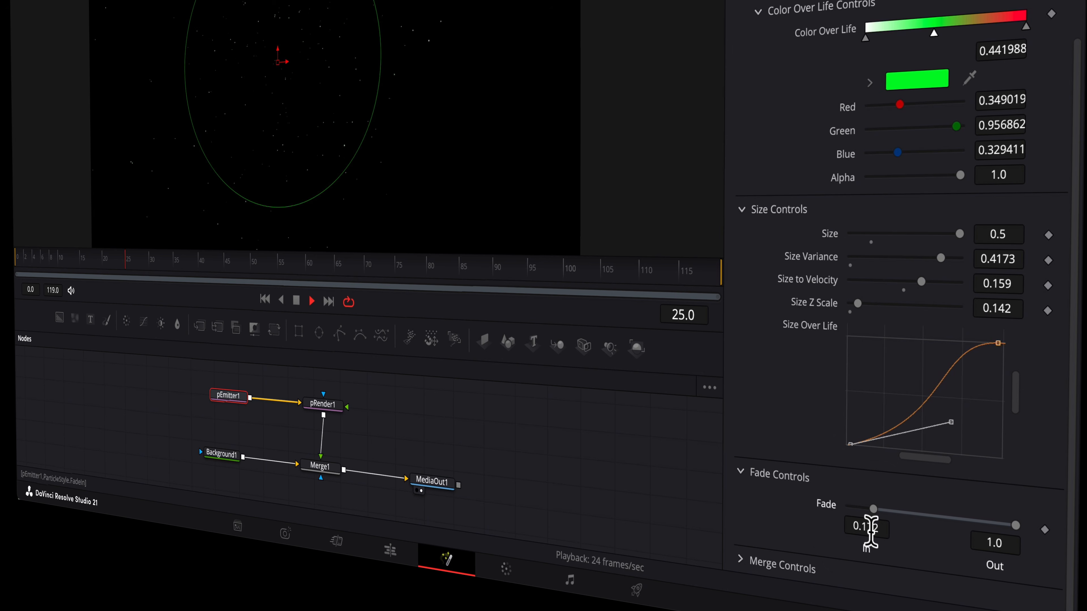
left_click_drag(1015, 525, 975, 520)
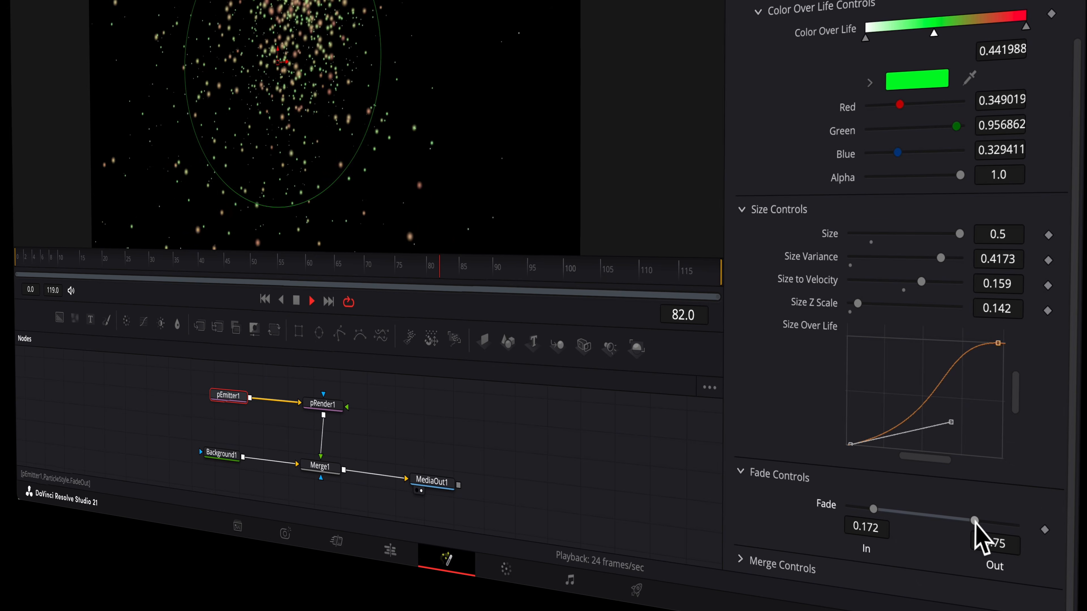
left_click_drag(974, 521, 1016, 525)
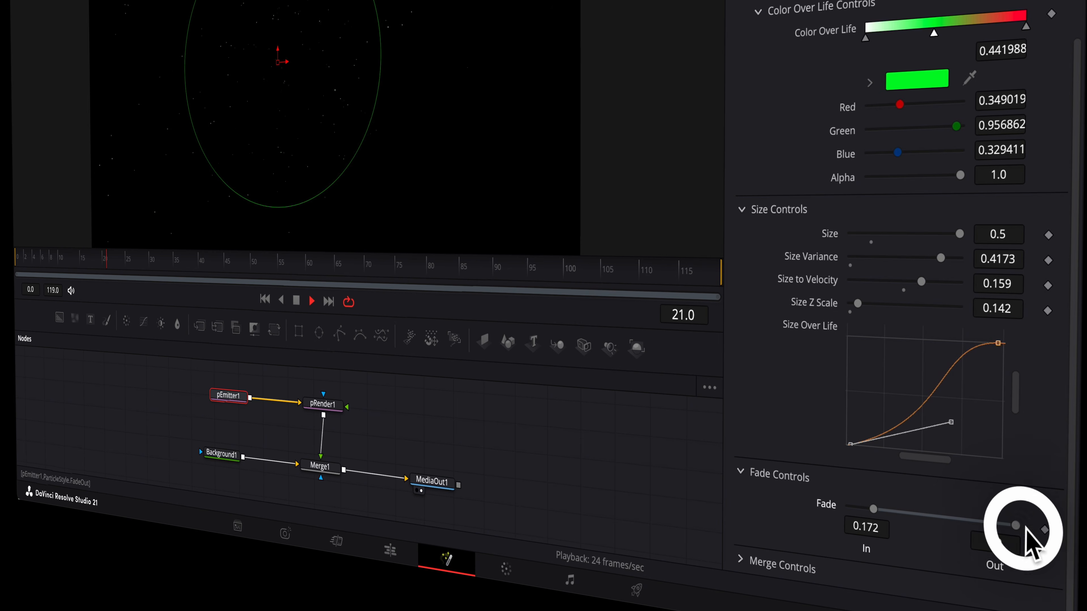
left_click_drag(873, 509, 849, 507)
Try Point as the particle style for the emitter.
scroll(851, 415, "up", 10)
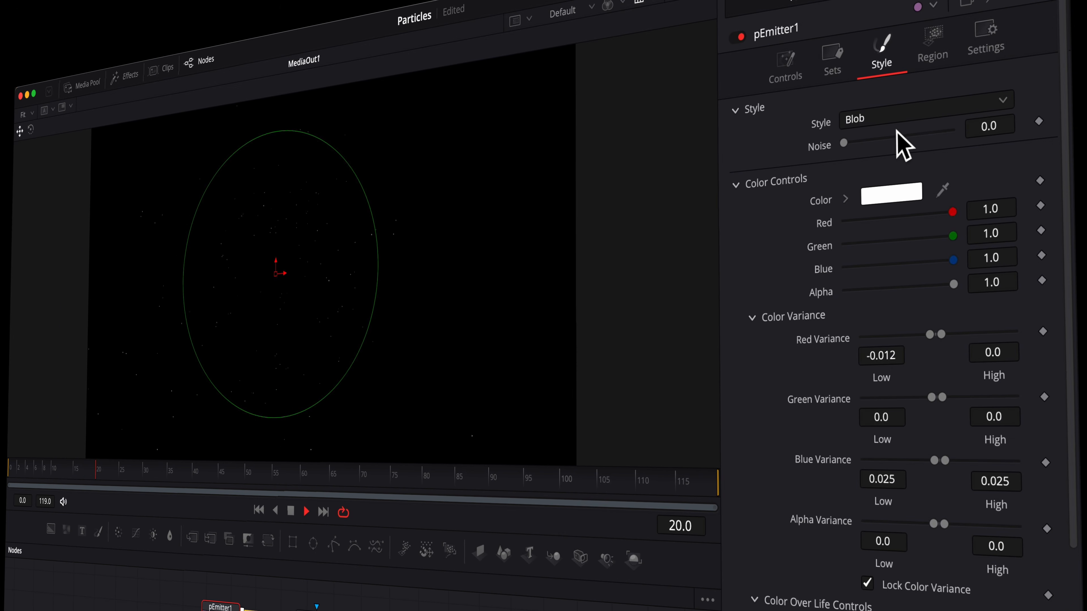
left_click(907, 119)
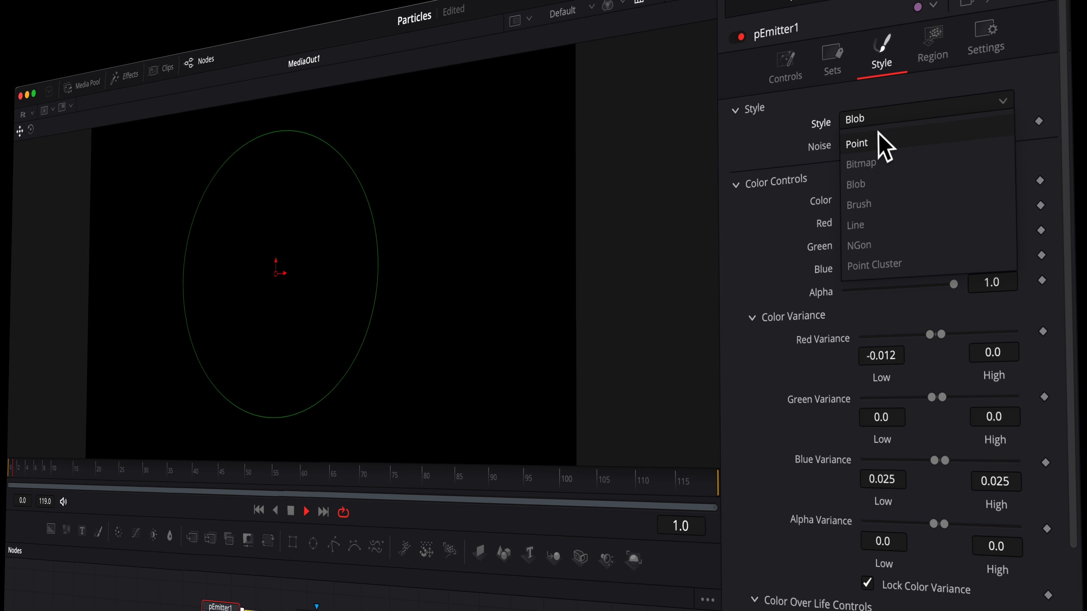
left_click(869, 144)
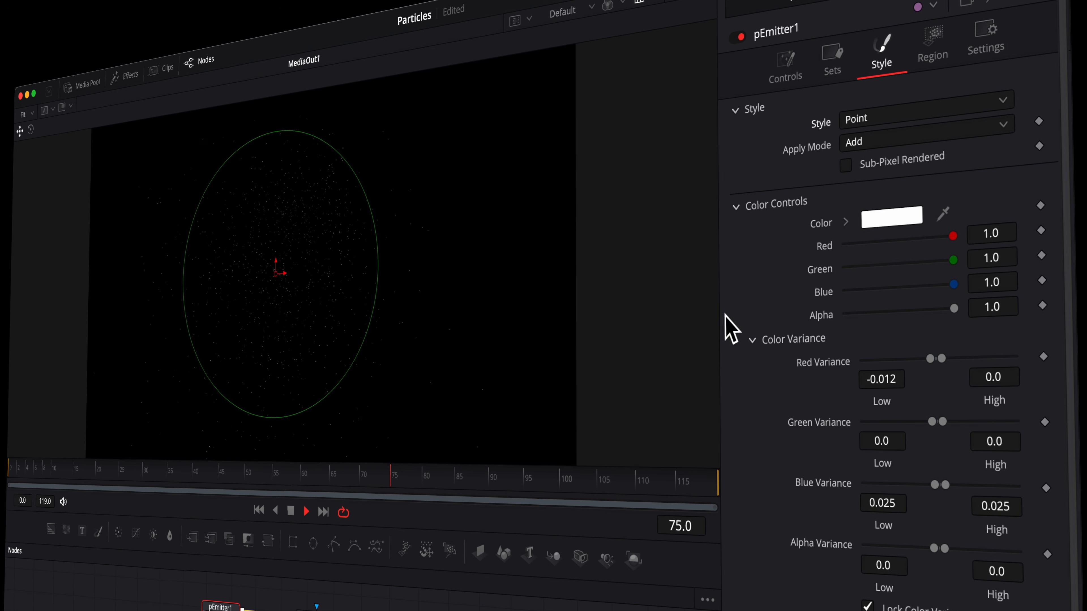
scroll(868, 385, "down", 3)
scroll(817, 385, "up", 3)
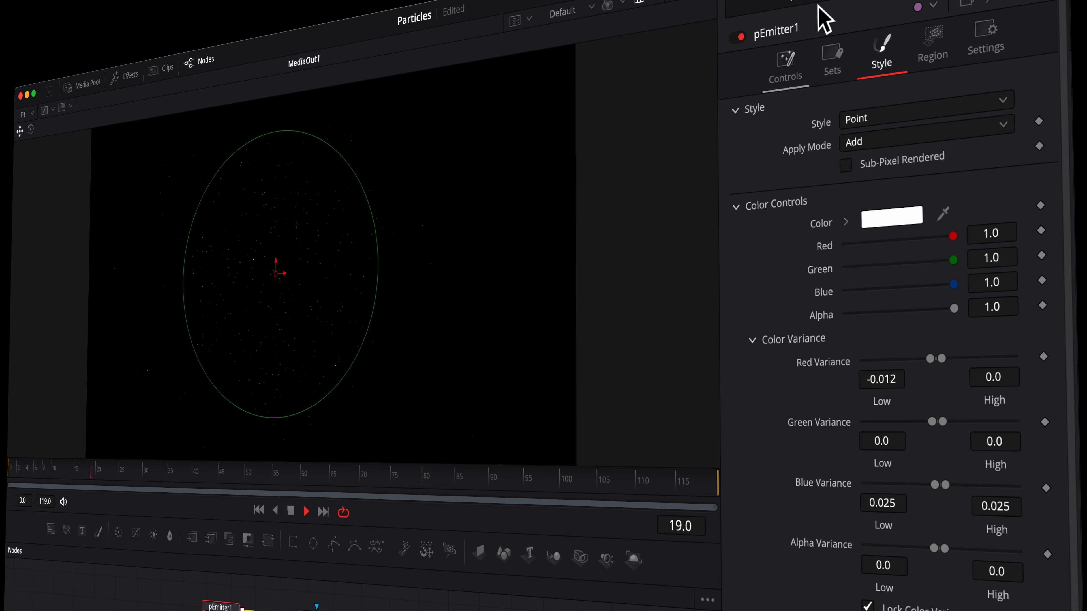
Set the particle style to Bitmap and feed pEmitter1 with the WHT_Arrow_02.png image from the project's Images bin.
left_click(880, 115)
left_click(877, 158)
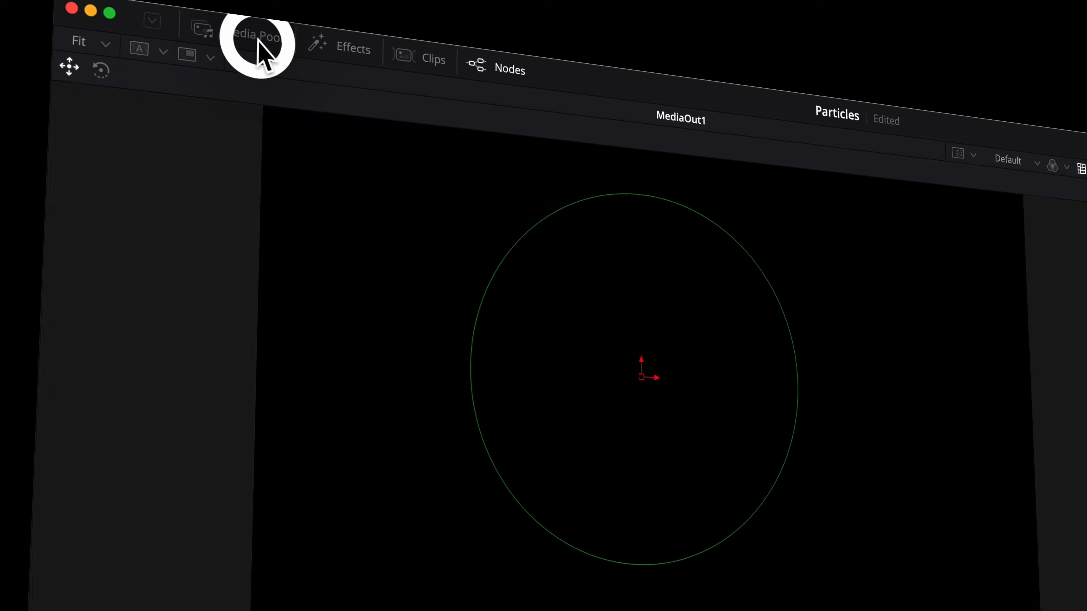
left_click(257, 36)
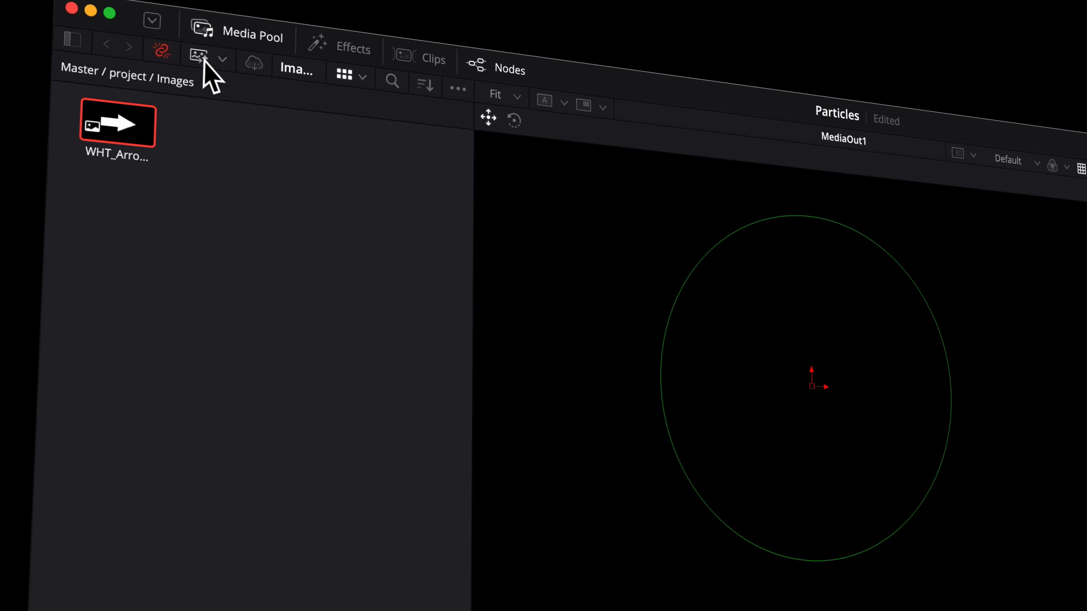
left_click_drag(112, 136, 469, 448)
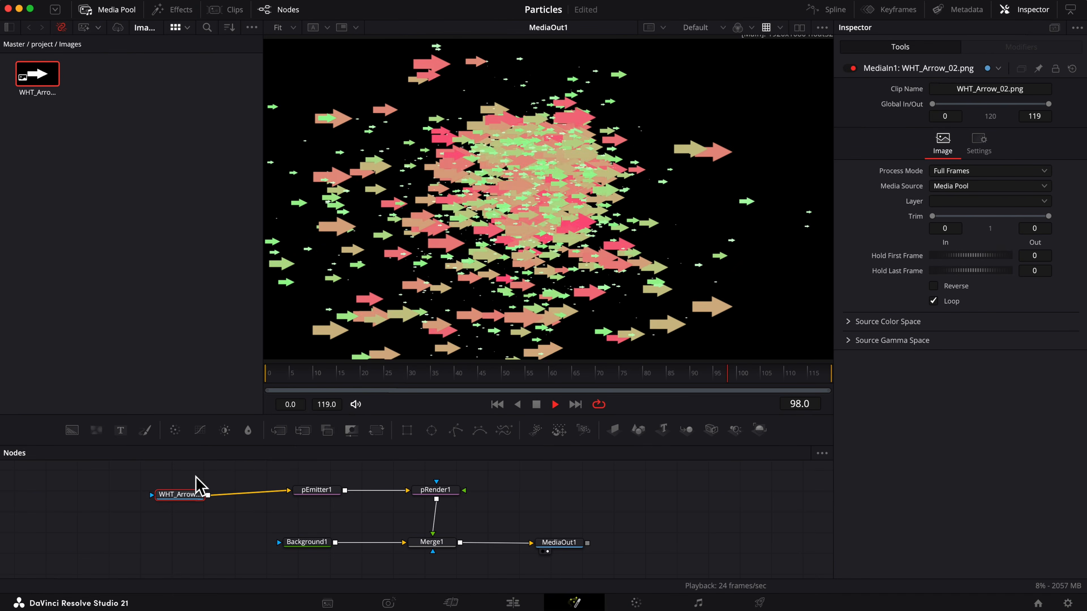
left_click_drag(182, 502, 220, 499)
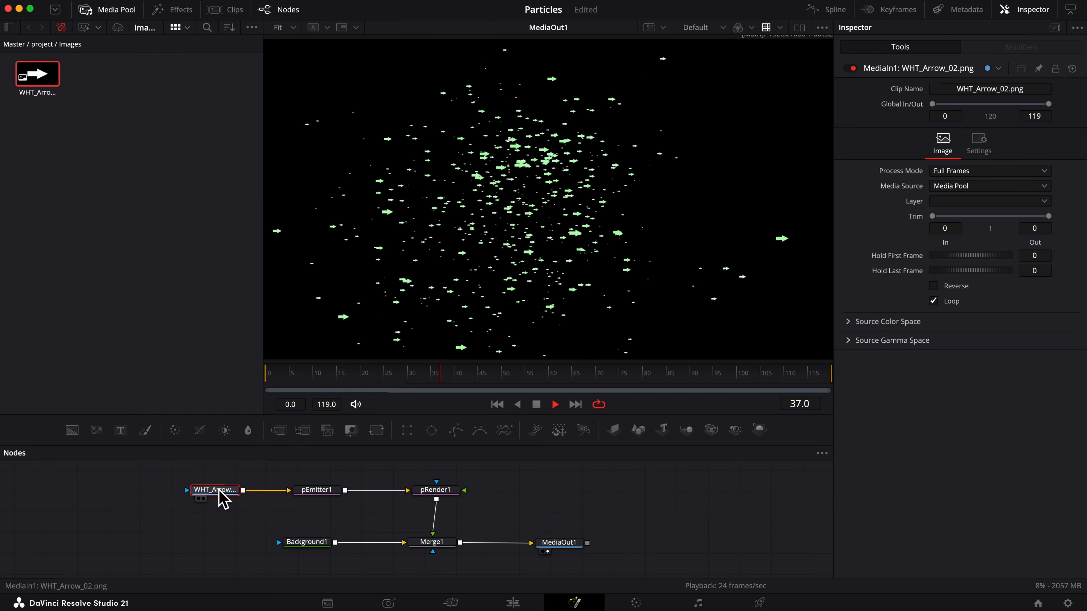
Check the resolution and file details of the arrow image in the Images bin.
left_click(55, 80)
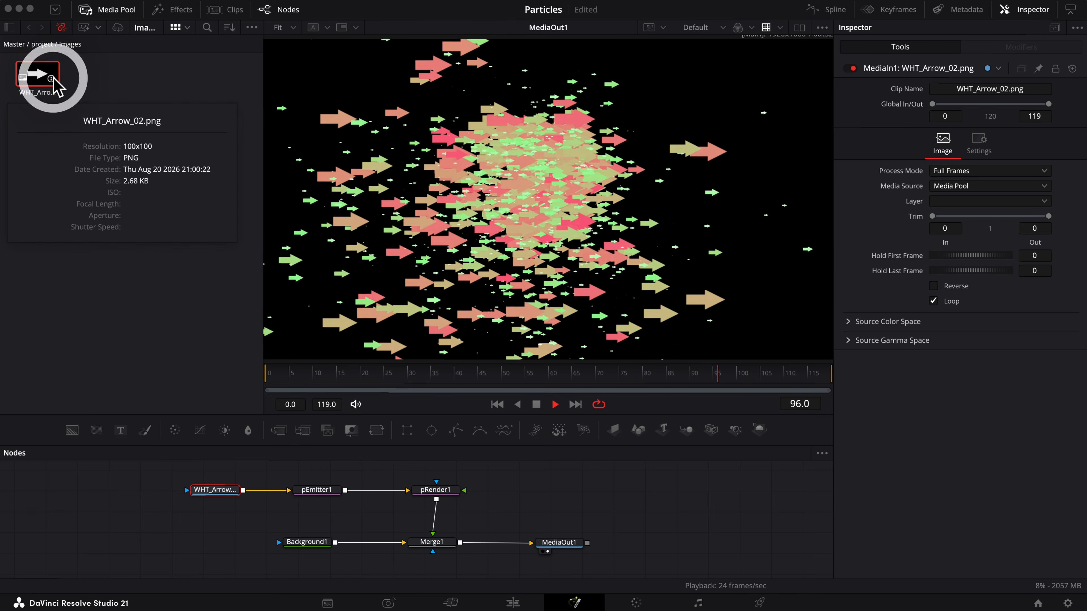
left_click(191, 334)
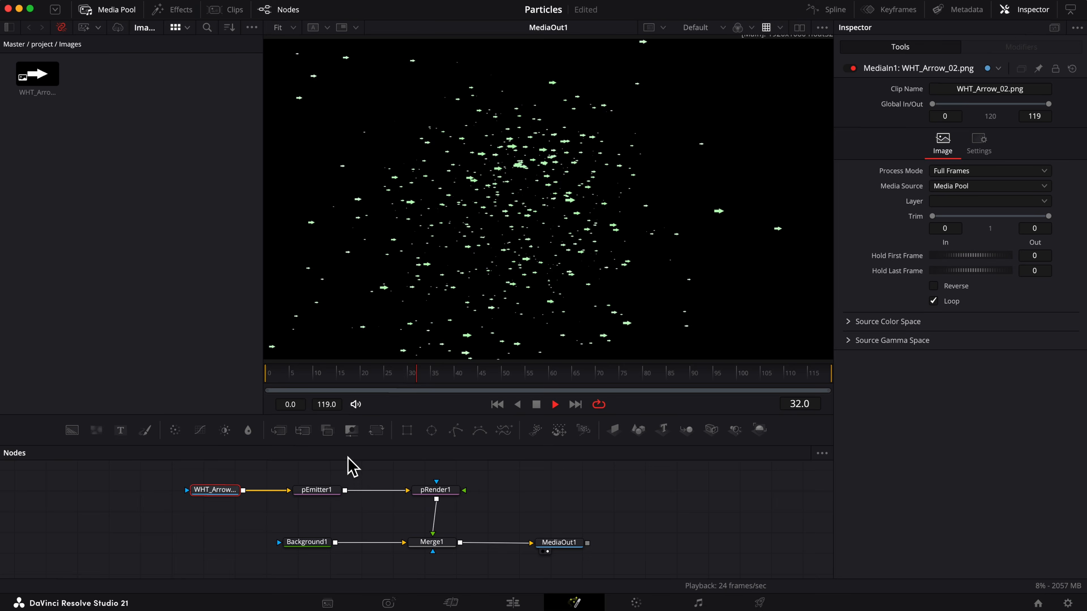
Inspect the 2D blur controls in pEmitter1's style settings.
left_click(316, 489)
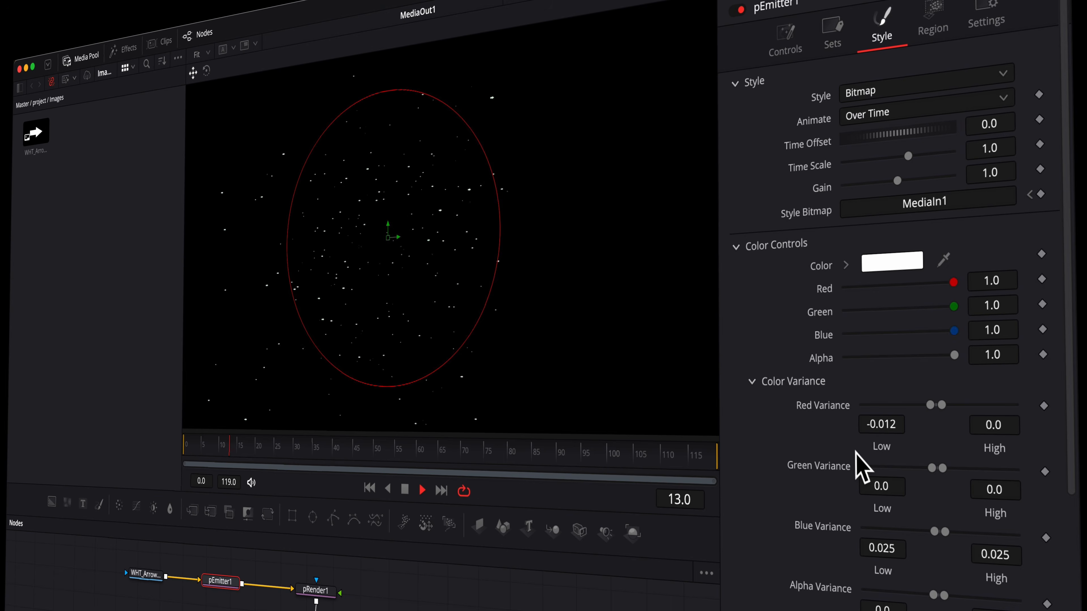
scroll(858, 466, "down", 10)
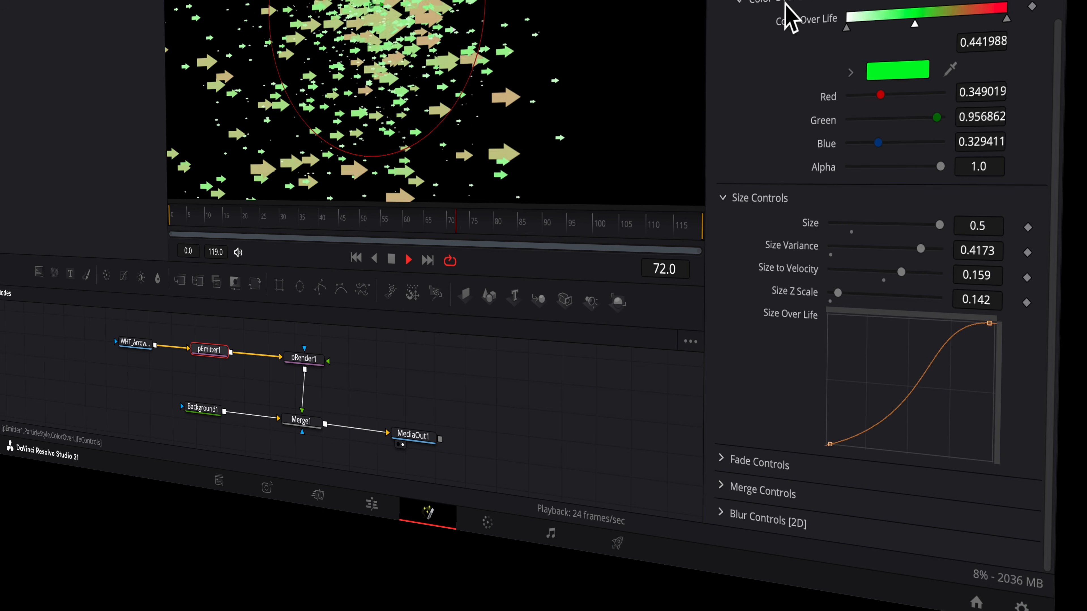
left_click(723, 514)
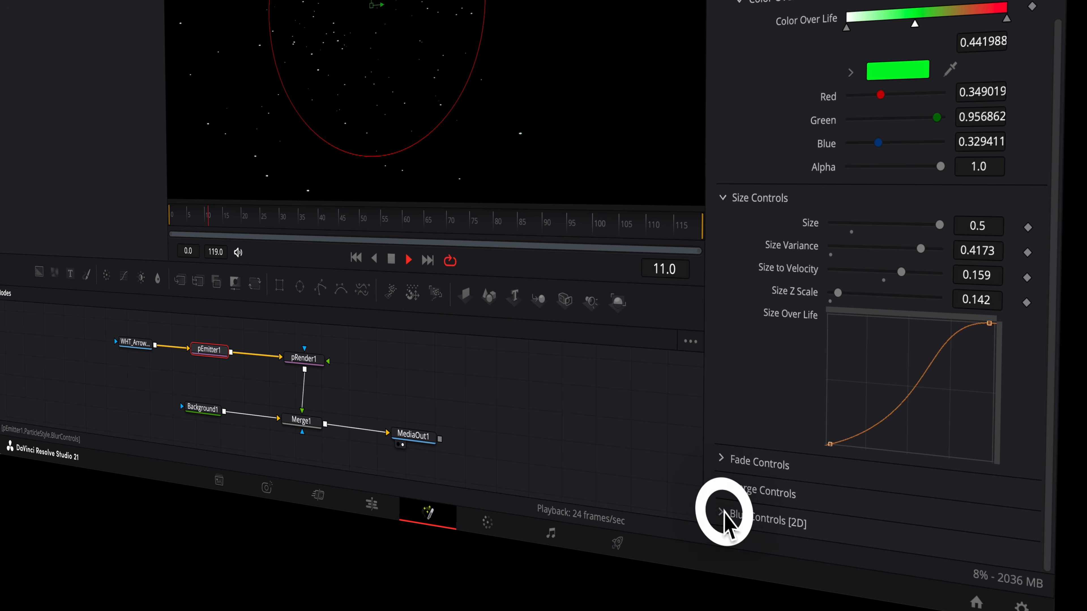
scroll(845, 517, "down", 6)
mouse_move(830, 223)
left_mouse_down()
mouse_move(864, 225)
mouse_move(815, 223)
left_mouse_up()
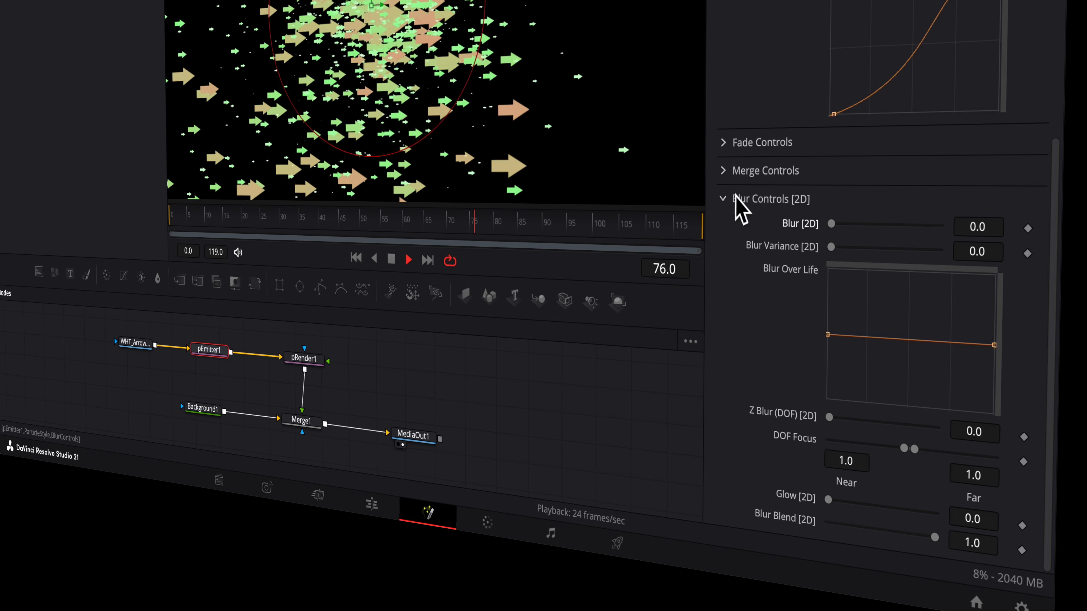
left_click(725, 199)
scroll(876, 189, "up", 8)
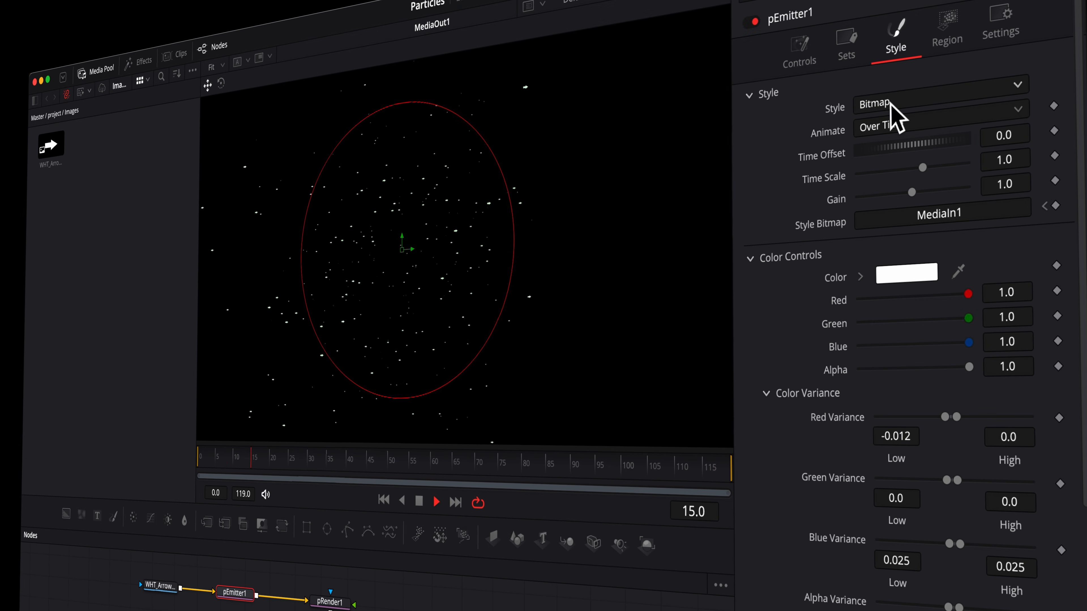
Set pEmitter1's particle style to Brush, disconnect the arrow image node from the emitter, and hide the Media Pool.
left_click(890, 105)
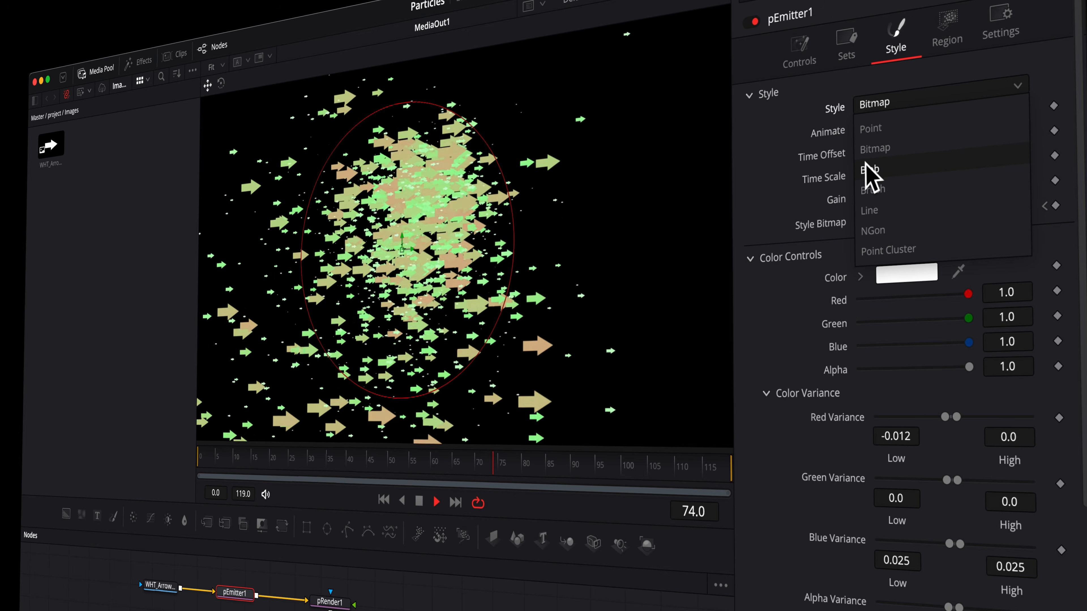
left_click(882, 190)
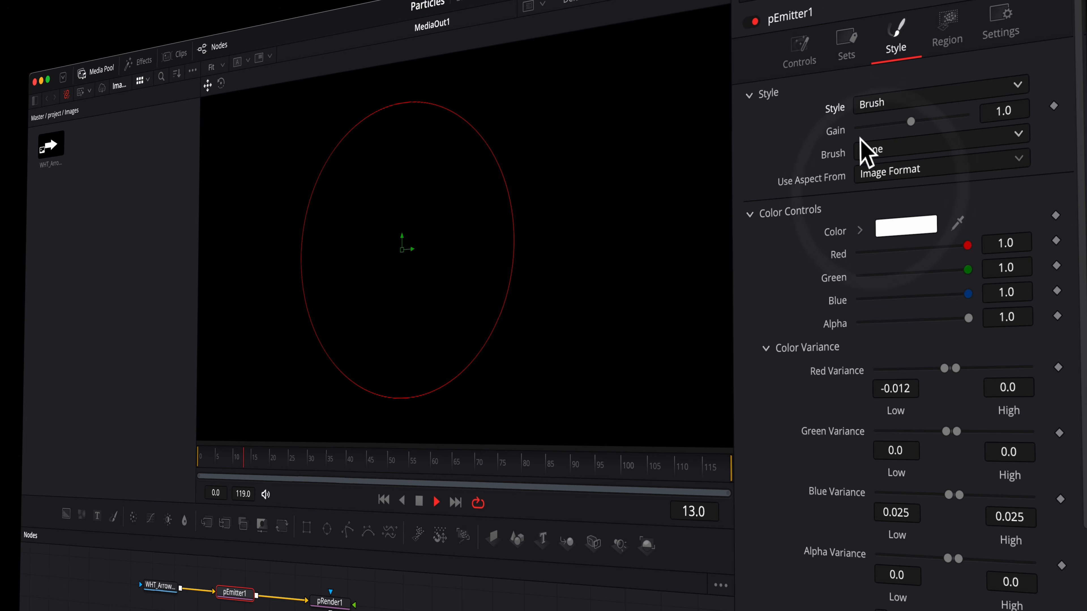
left_click(213, 591)
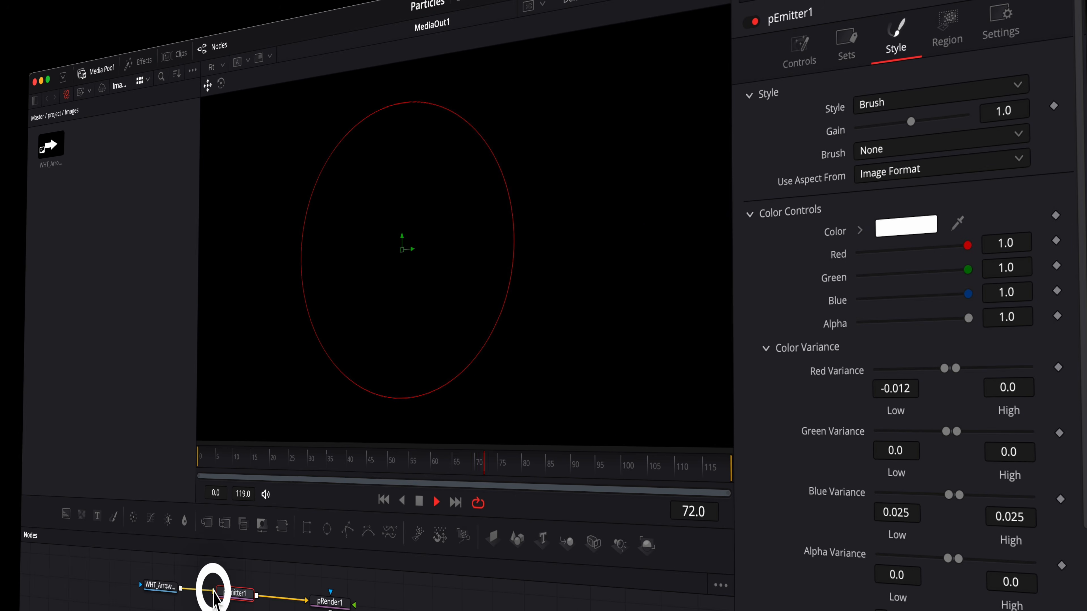
left_click_drag(160, 585, 160, 601)
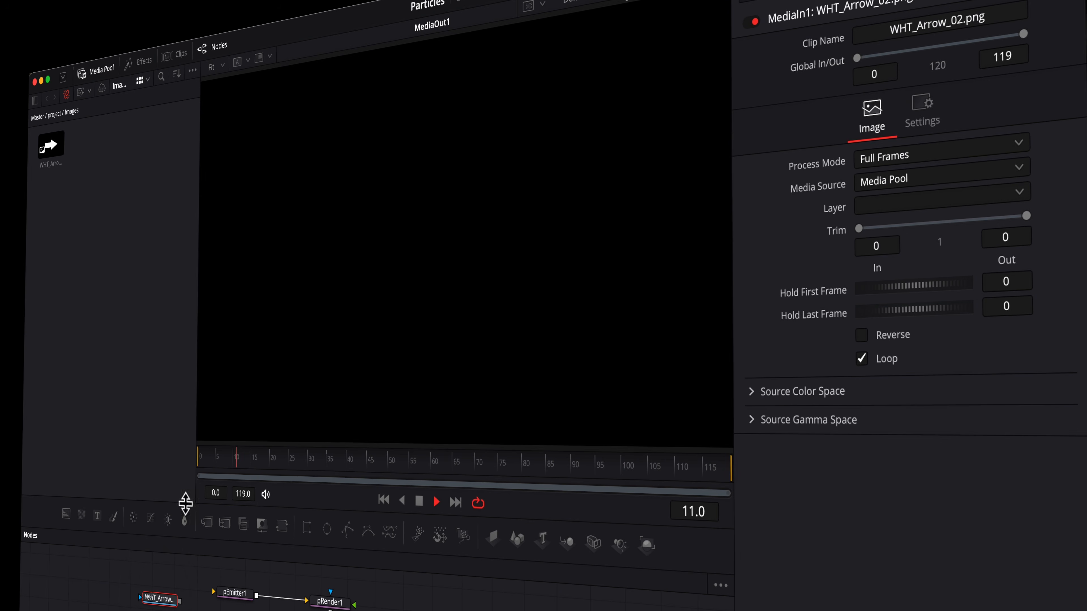
left_click(100, 64)
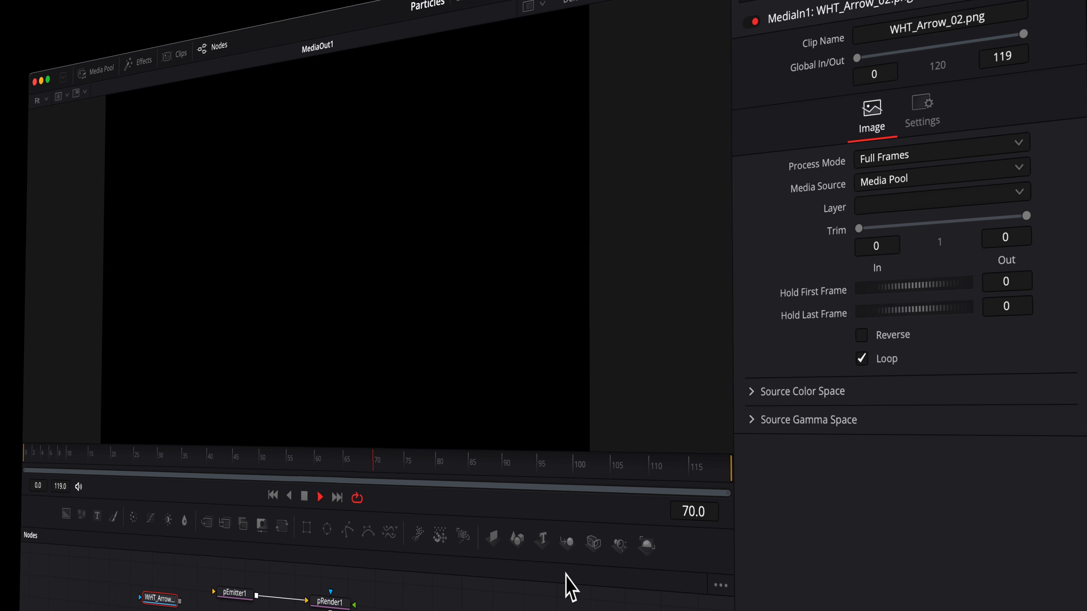
Try the bomb, leaf_gold_j and leaf_gold_h brushes as pEmitter1's particles.
left_click(229, 593)
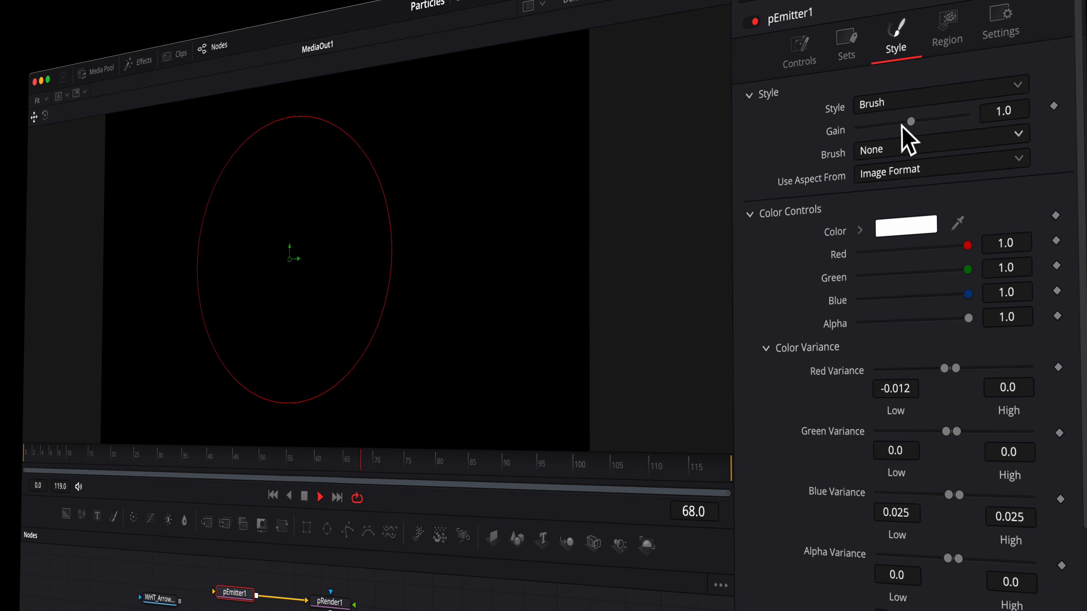
left_click(929, 151)
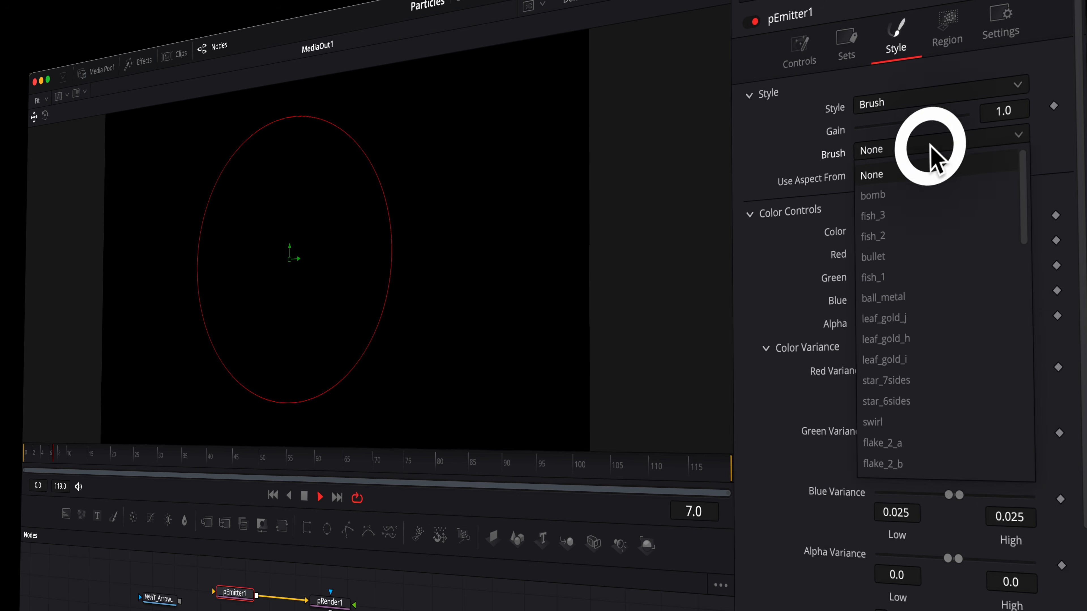
left_click(908, 193)
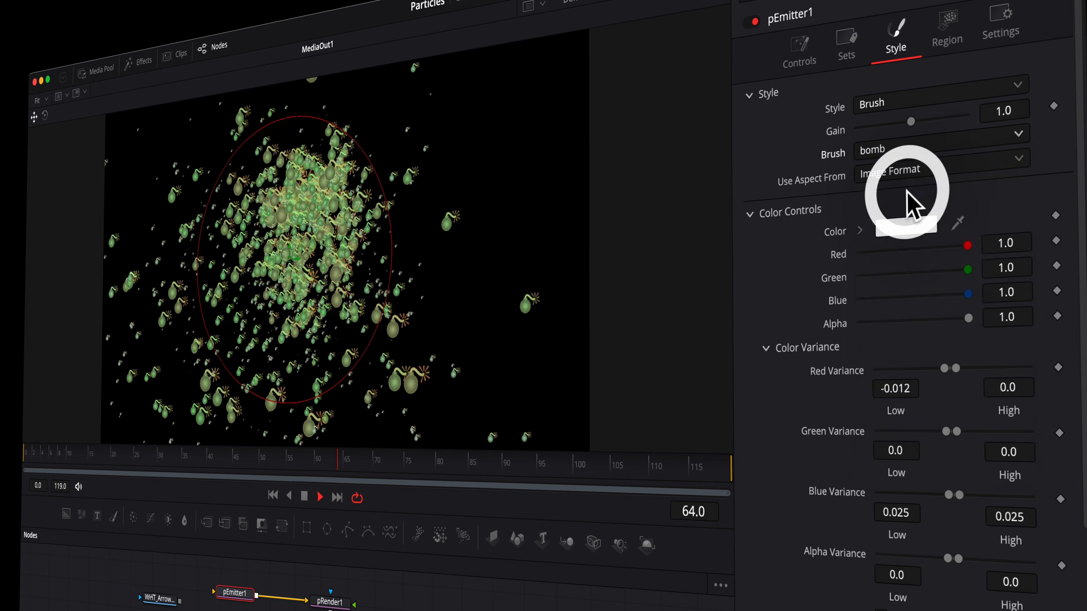
left_click(912, 150)
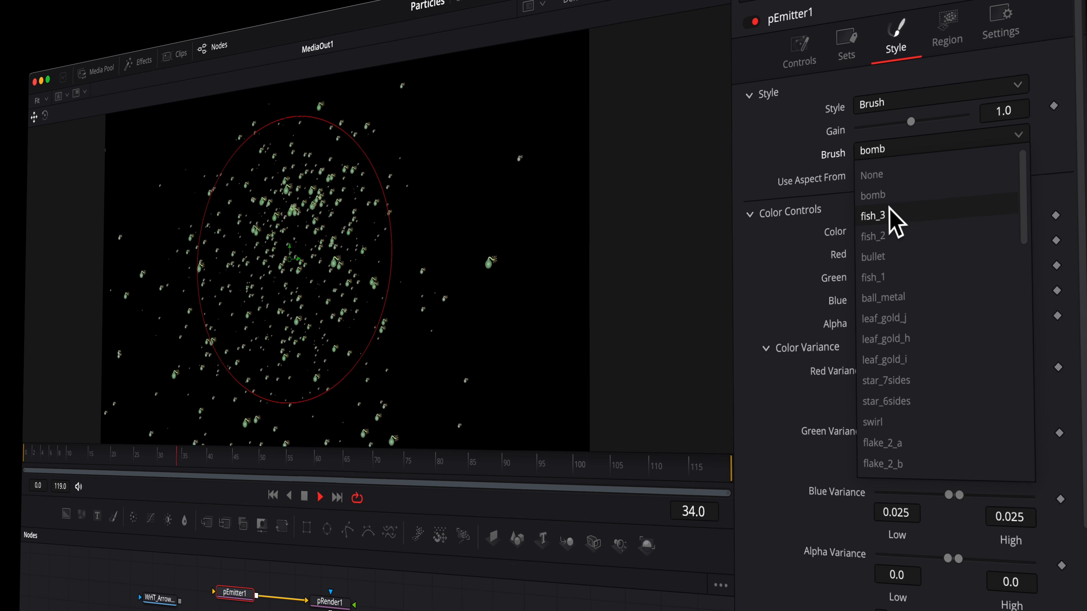
left_click(897, 318)
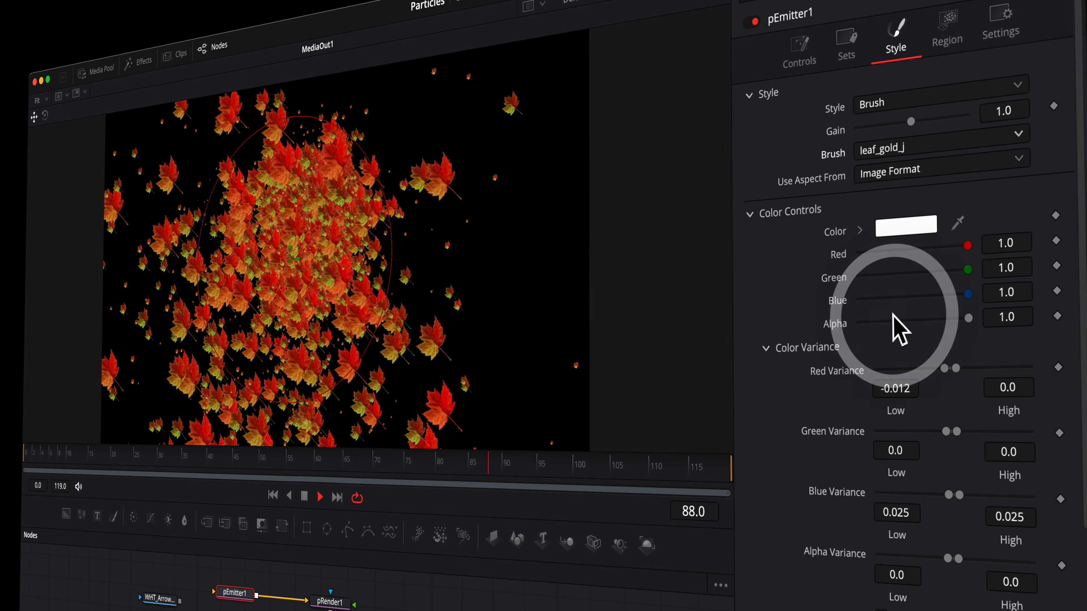
left_click(909, 150)
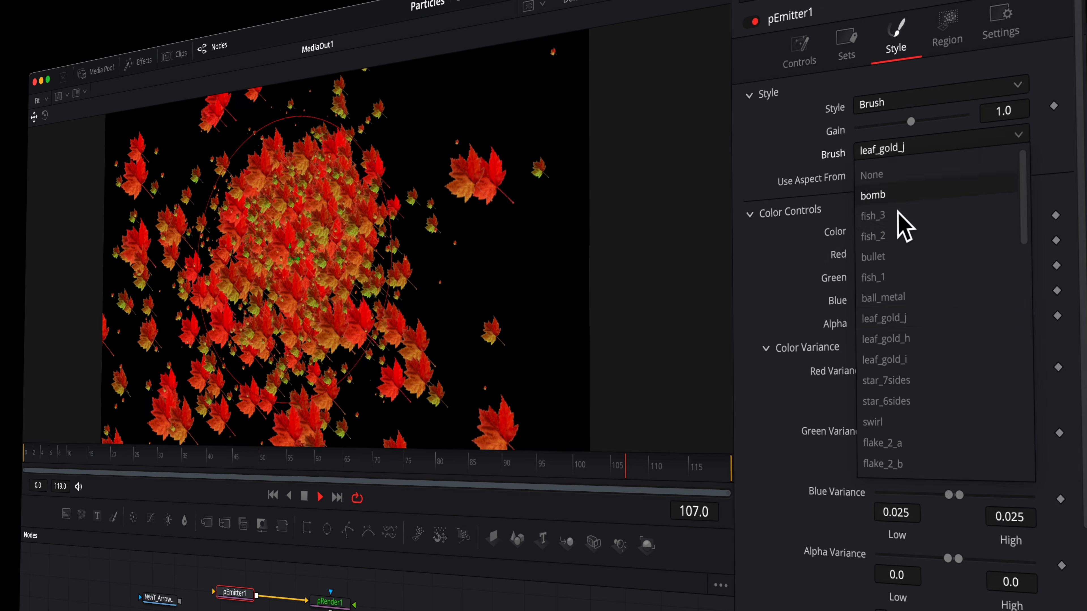
left_click(907, 339)
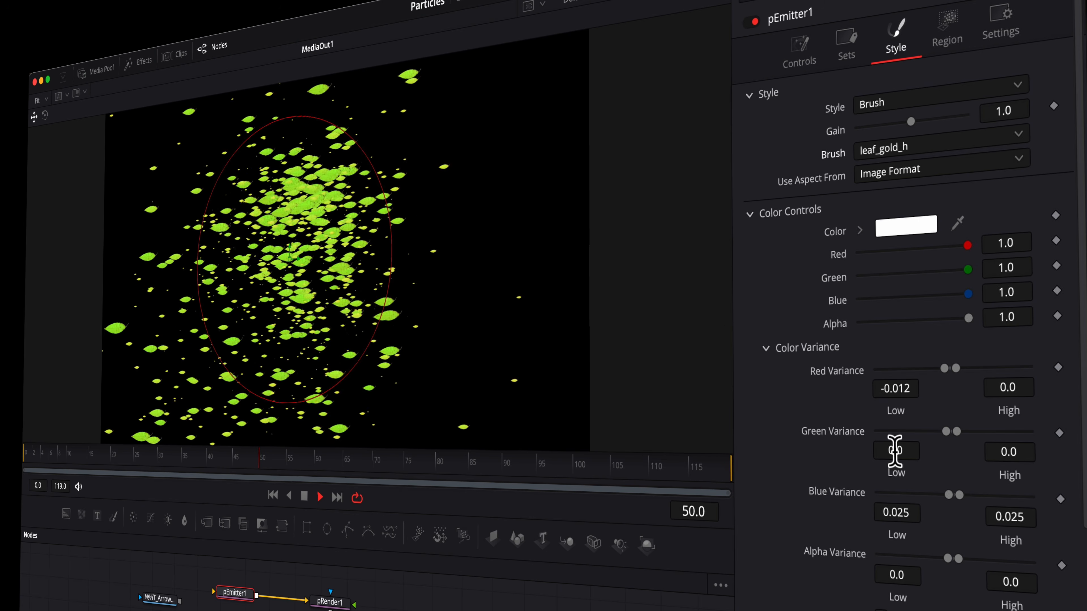
scroll(894, 452, "down", 10)
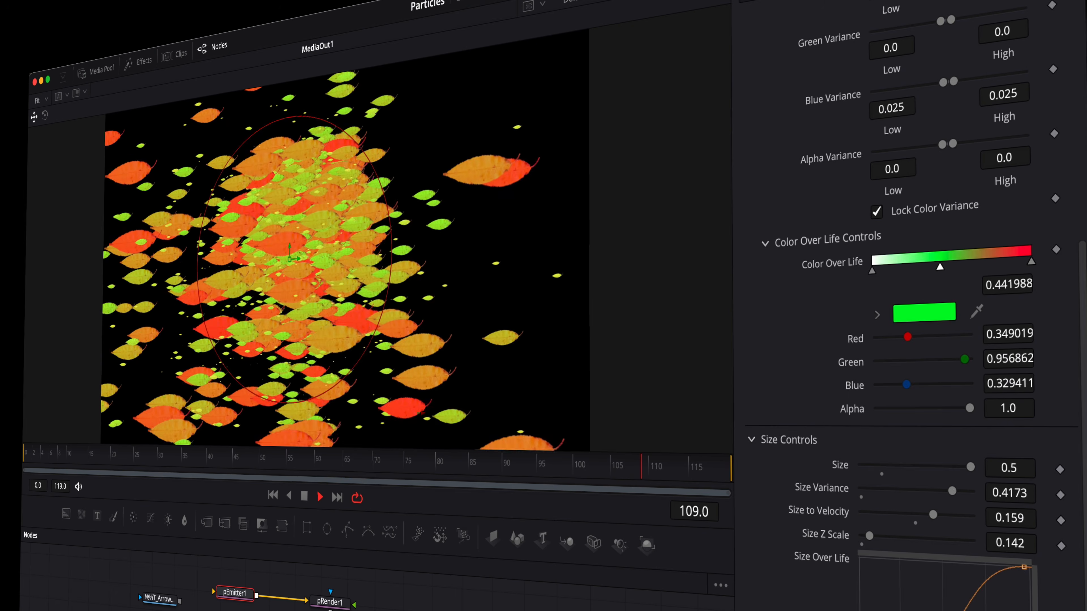
scroll(849, 384, "up", 10)
Change the emitter's particle style to Line and set the particle size to 3.0.
left_click(922, 107)
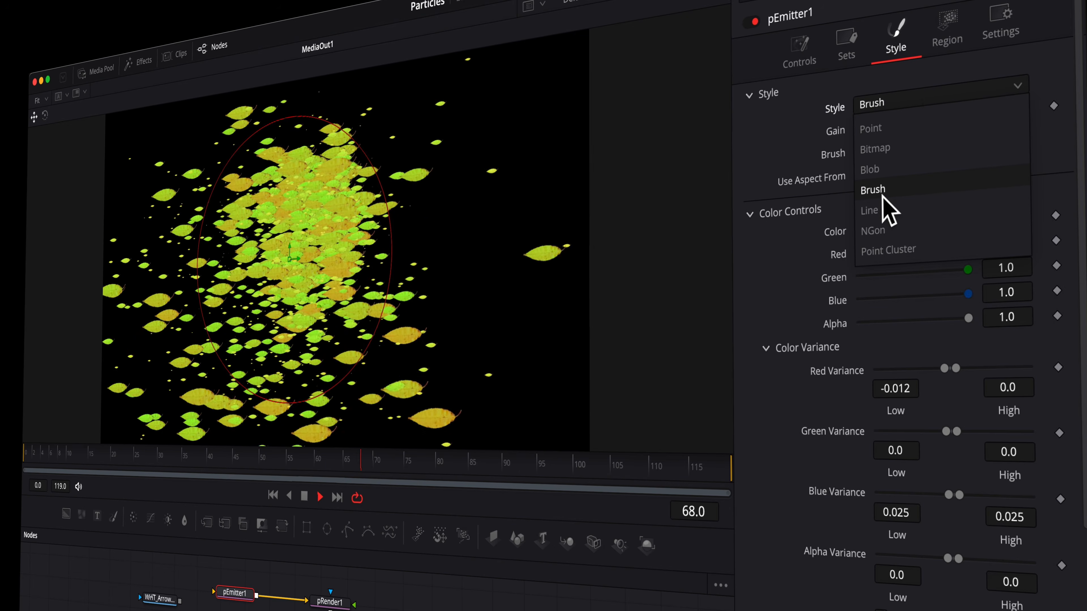
left_click(882, 211)
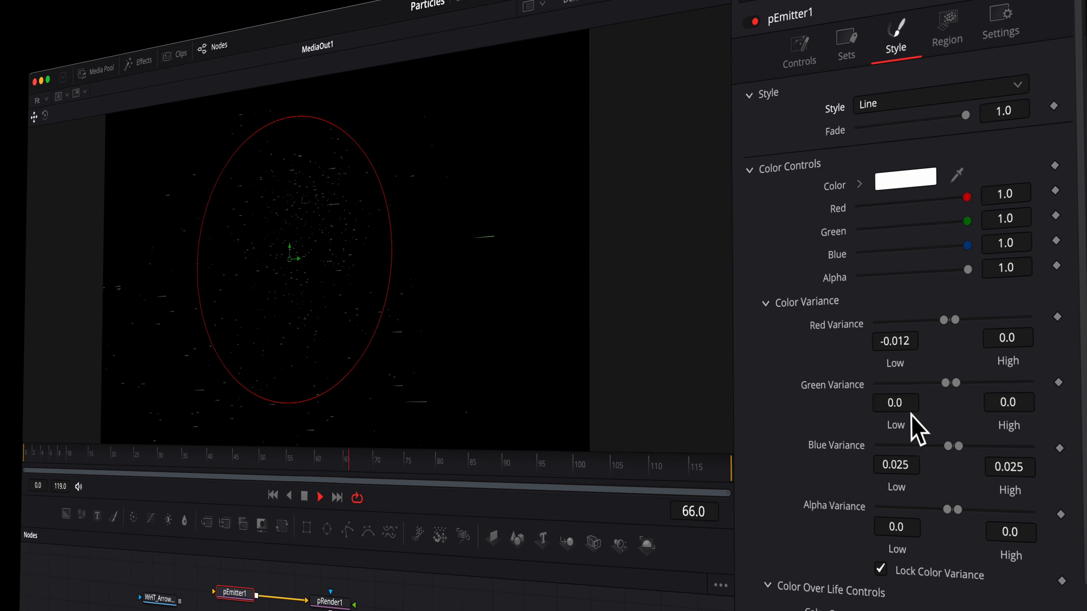
left_click(766, 304)
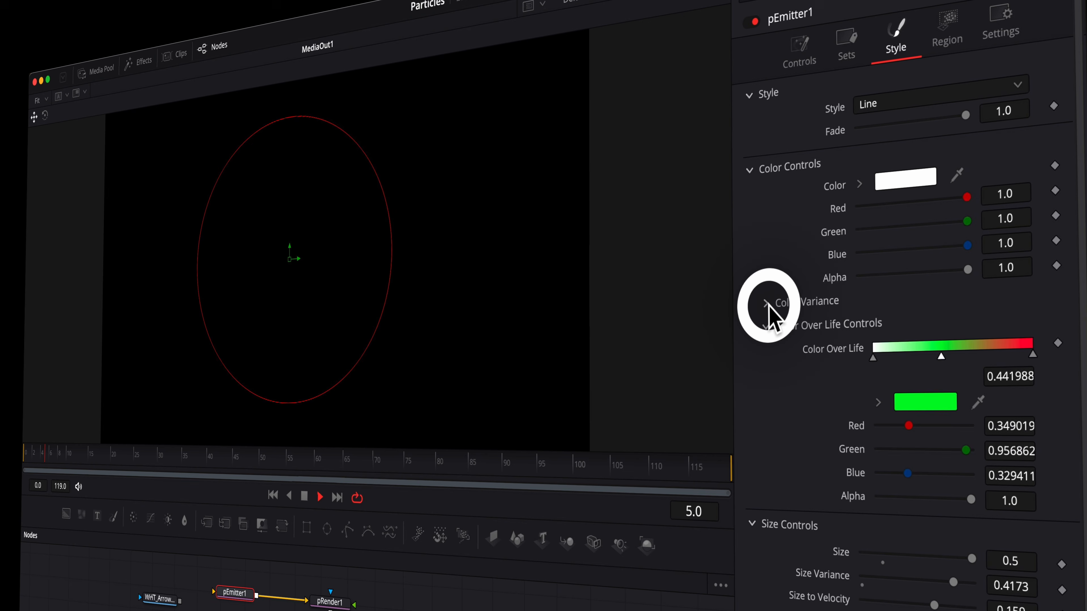
left_click(987, 558)
type("3")
key("Return")
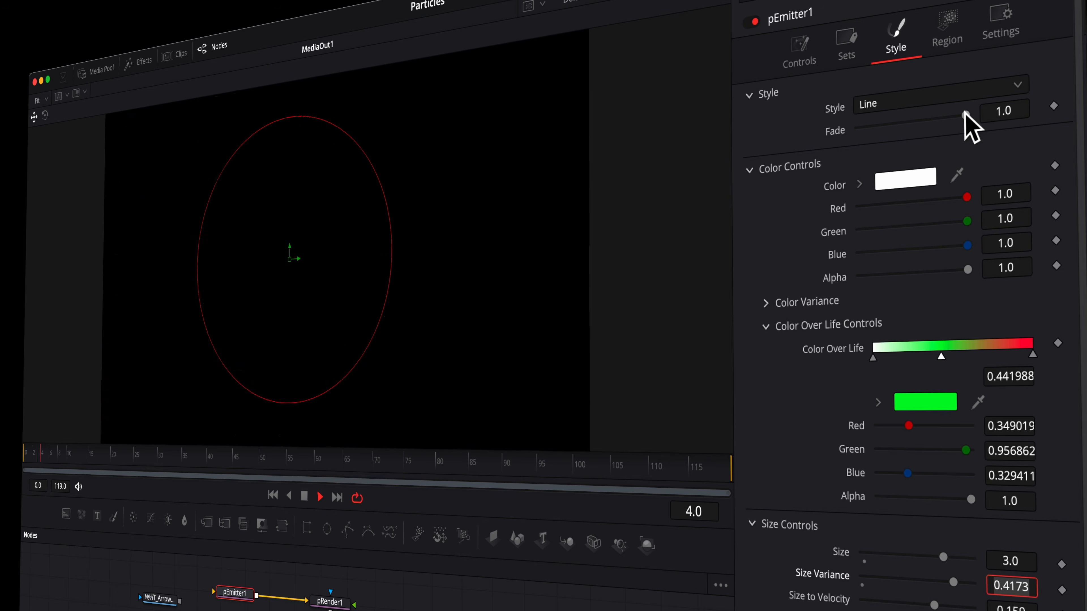
Test the line particles' fade, leave it at 1.0, and stop the playback at frame 87.
mouse_move(966, 114)
left_mouse_down()
mouse_move(834, 122)
mouse_move(992, 112)
left_mouse_up()
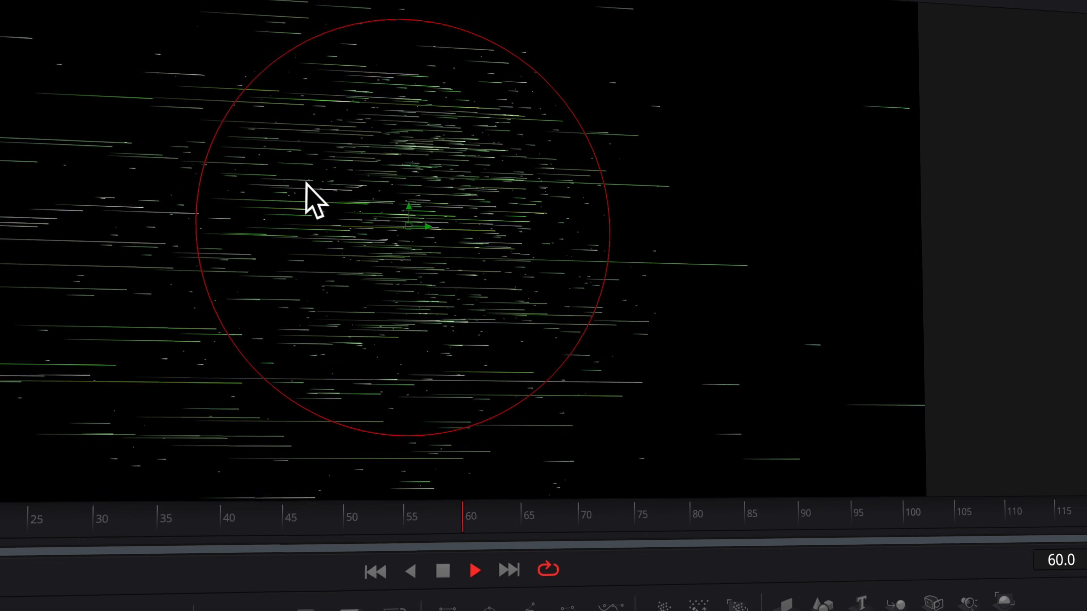
left_click(474, 564)
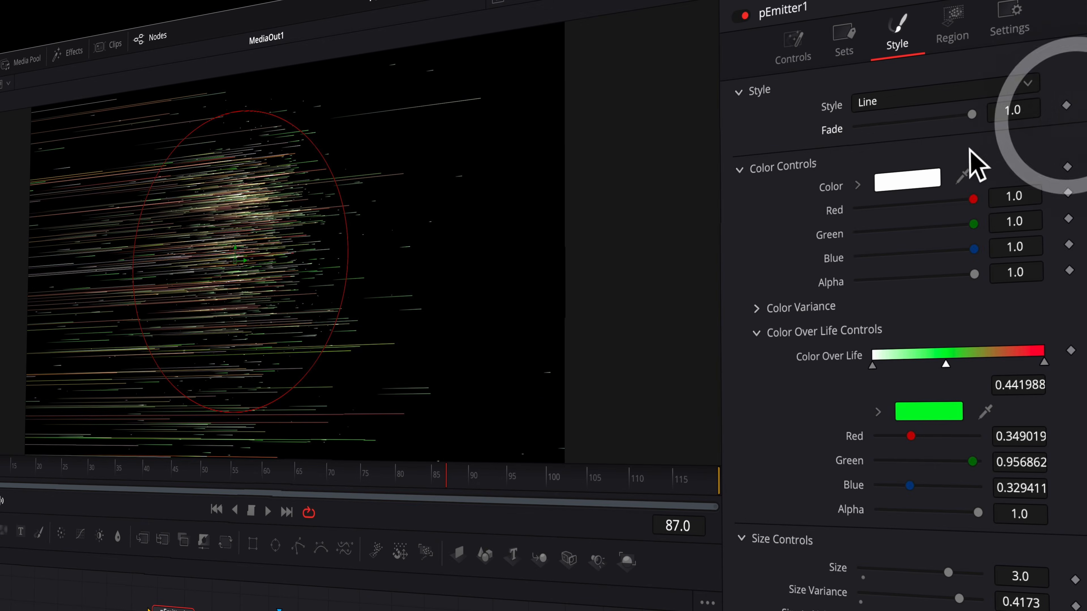
scroll(925, 434, "down", 2)
scroll(909, 285, "up", 2)
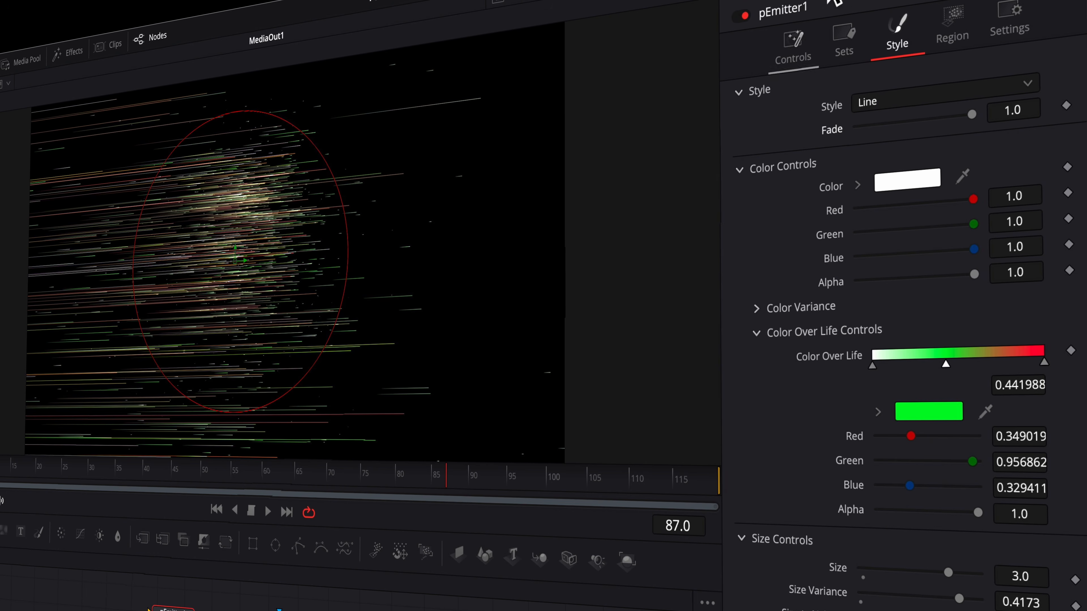
Switch the particle style to NGon and try shapes with 3 and 12 sides.
left_click(890, 96)
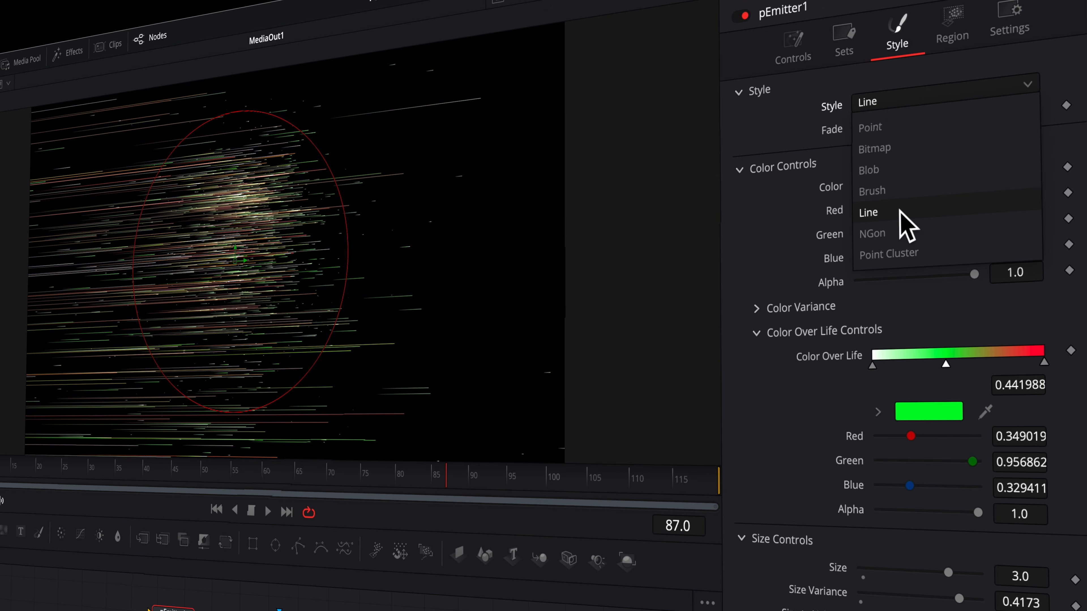
left_click(898, 233)
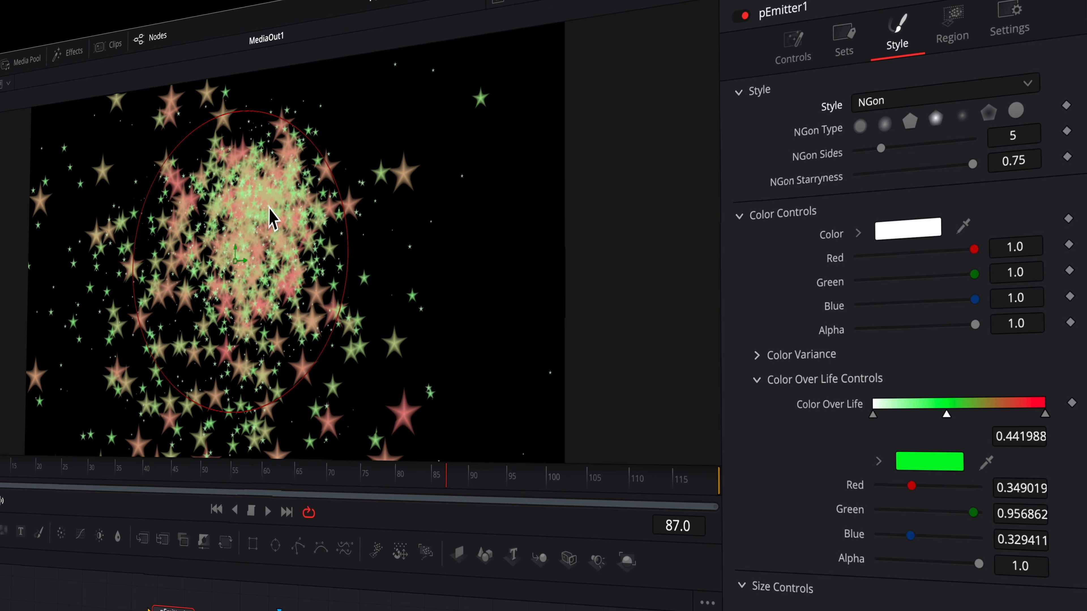
left_click_drag(879, 150, 855, 150)
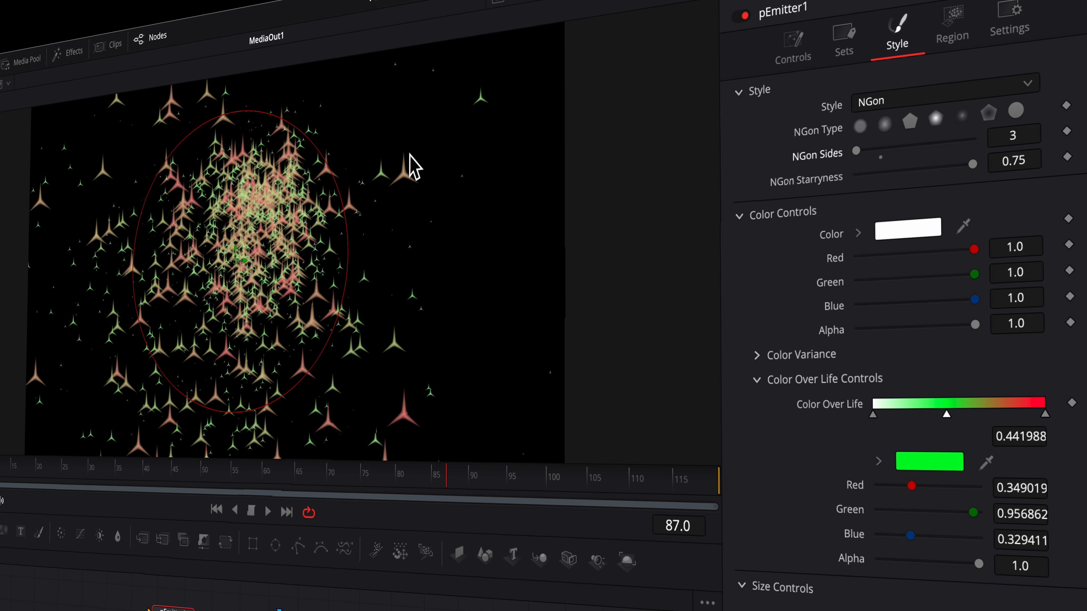
left_click_drag(857, 151, 975, 144)
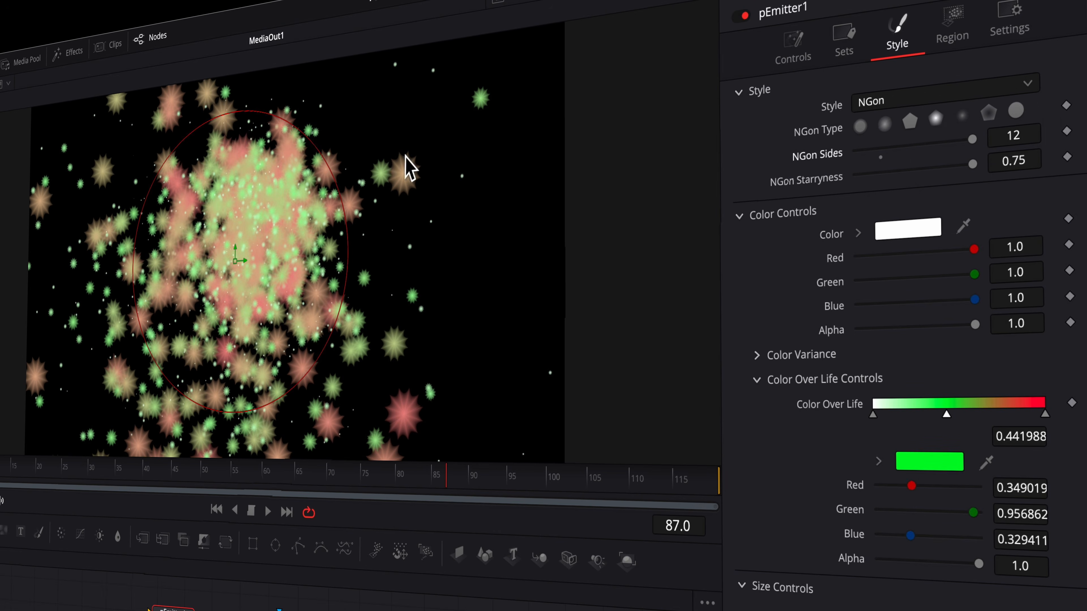
Set the NGon particles to 10 sides with a starryness of 0.238.
left_click_drag(973, 164, 902, 171)
left_click(936, 120)
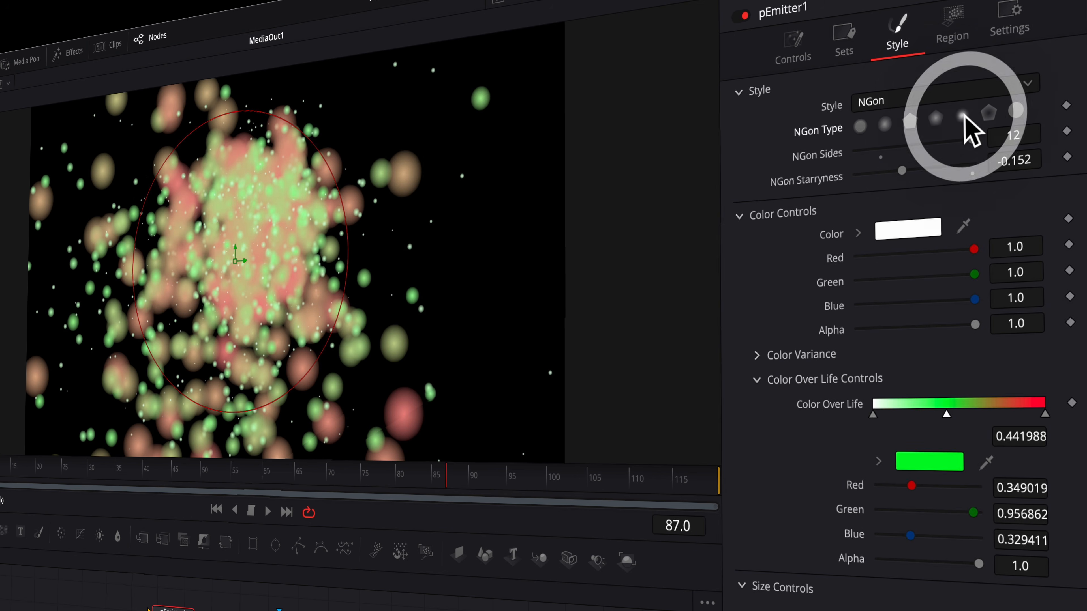
left_click_drag(929, 170, 927, 169)
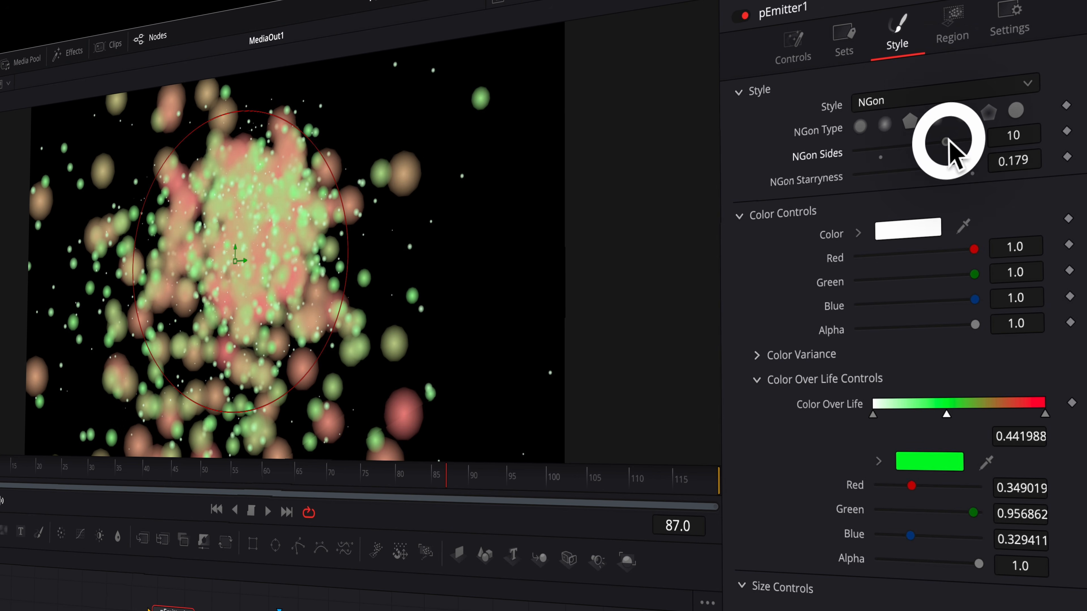
left_click(961, 121)
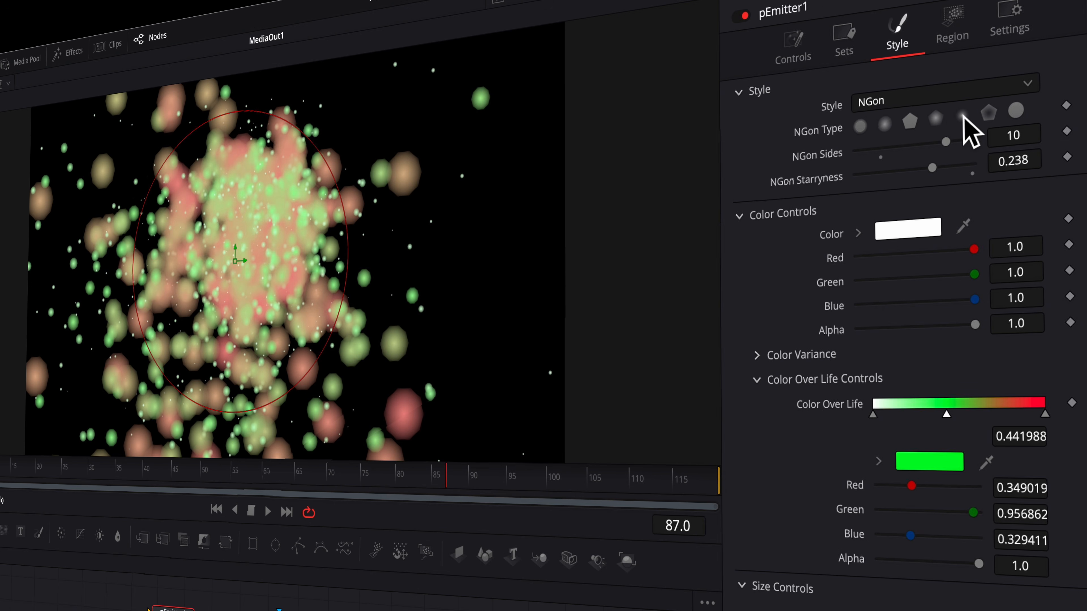
Compare the soft, shaded and hollow NGon types, and finish with the solid circle type.
left_click(963, 115)
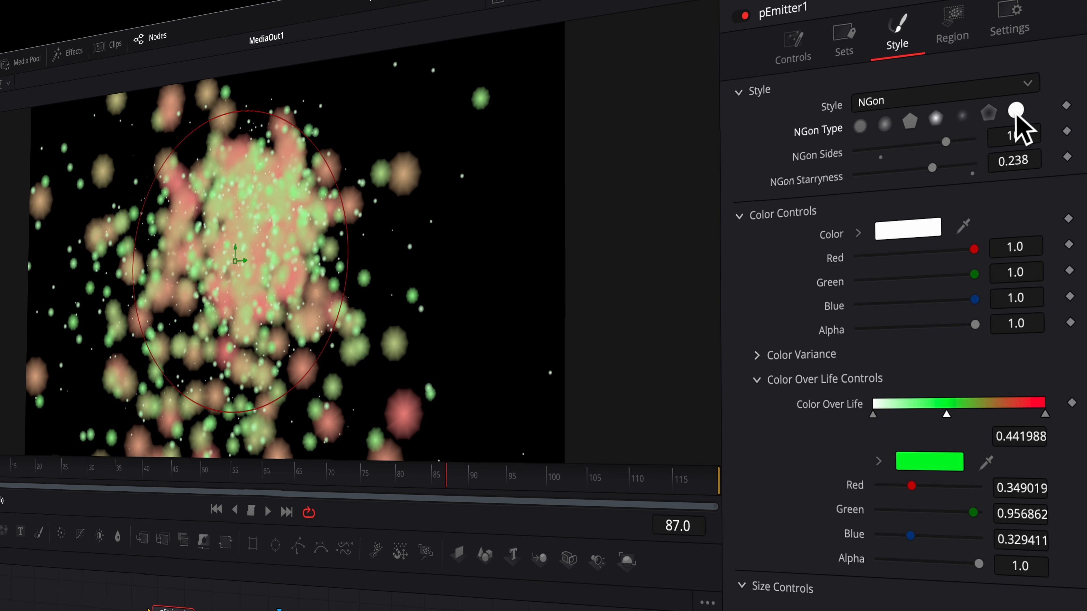
left_click(987, 111)
left_click(961, 116)
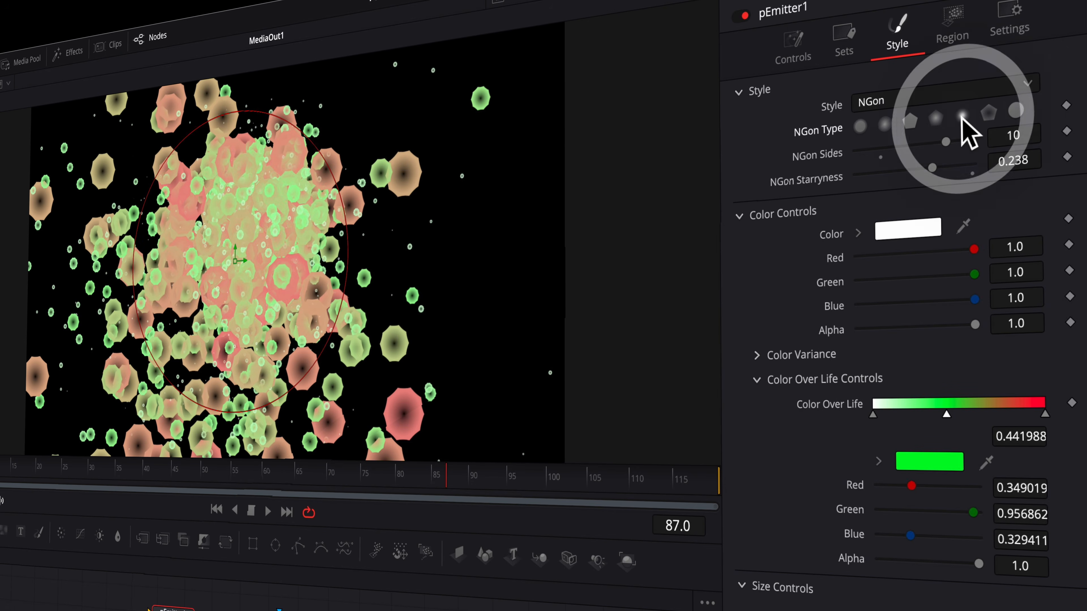
left_click(937, 118)
left_click(961, 115)
left_click(988, 113)
left_click(1016, 110)
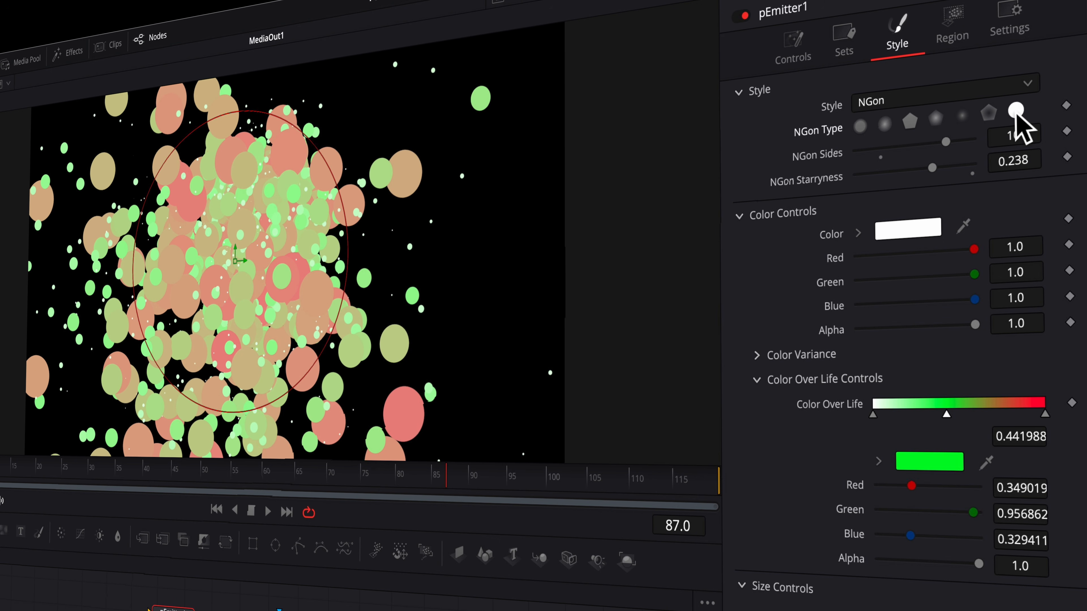
Try a soft circle NGon type, and switch the particle style to Point Cluster.
left_click(937, 117)
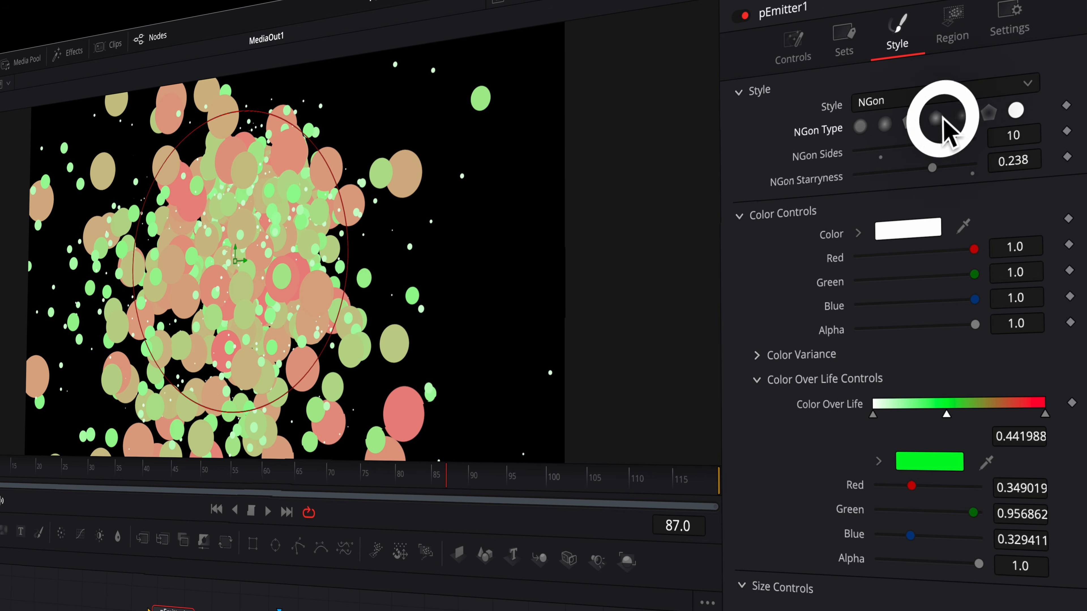
left_click(928, 97)
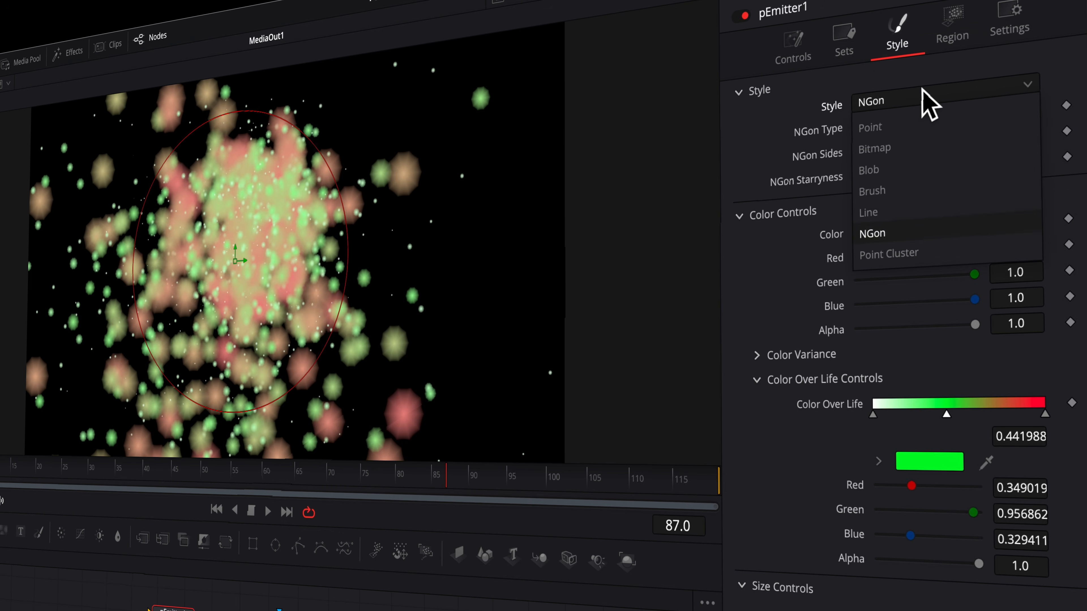
left_click(915, 253)
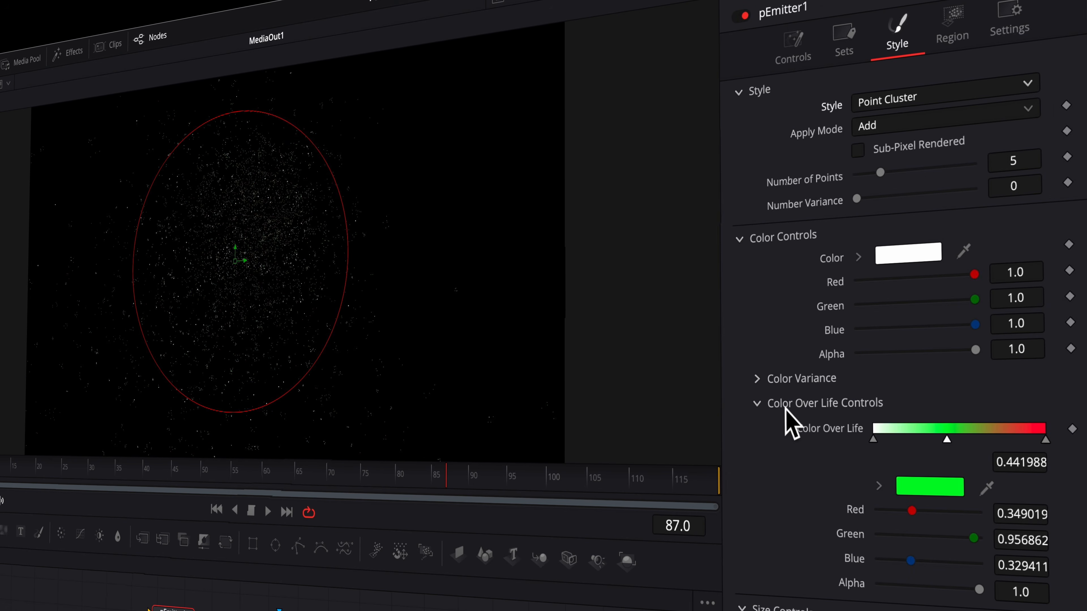
Set the point cluster particles to 20 points with a number variance of 6.
left_click(880, 173)
left_click_drag(880, 173, 988, 165)
left_click_drag(857, 198, 893, 197)
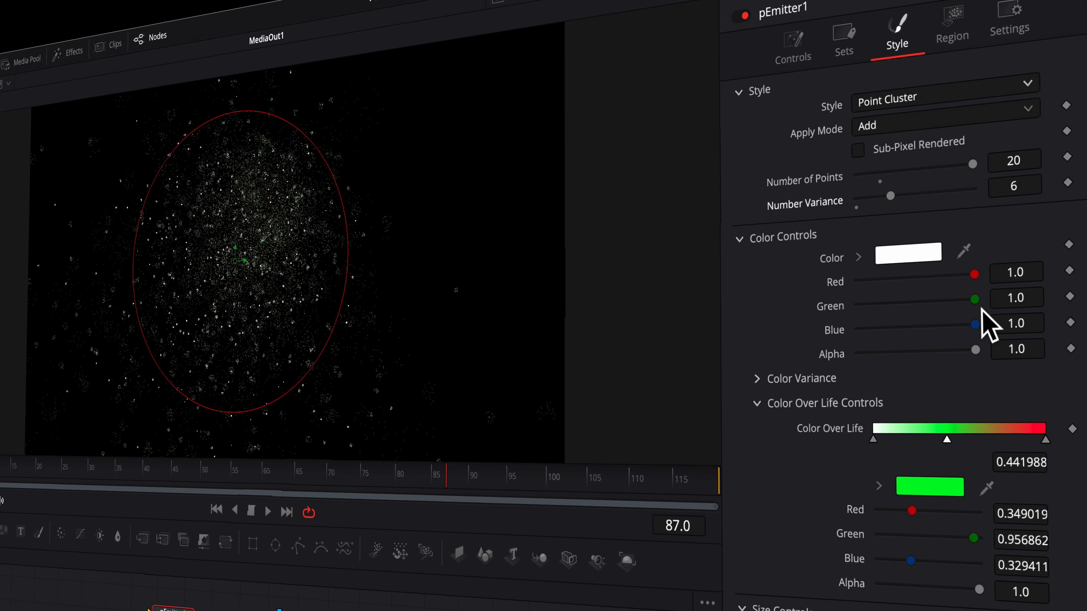
Play back the point cluster particles and stop the playback at frame 49.
scroll(968, 364, "down", 3)
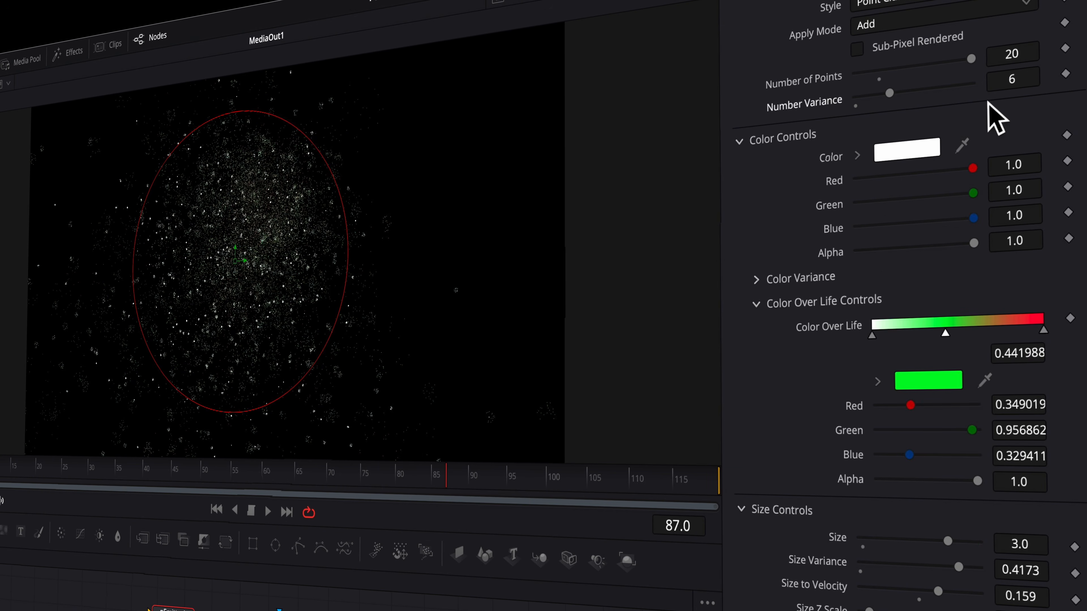
scroll(899, 161, "up", 3)
left_click(268, 512)
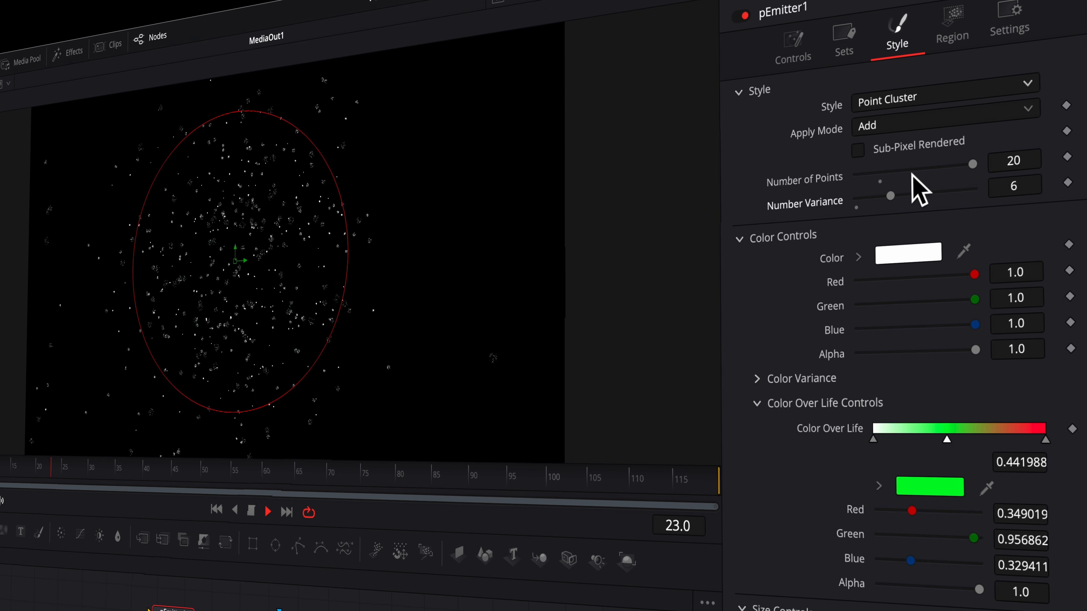
left_click(251, 511)
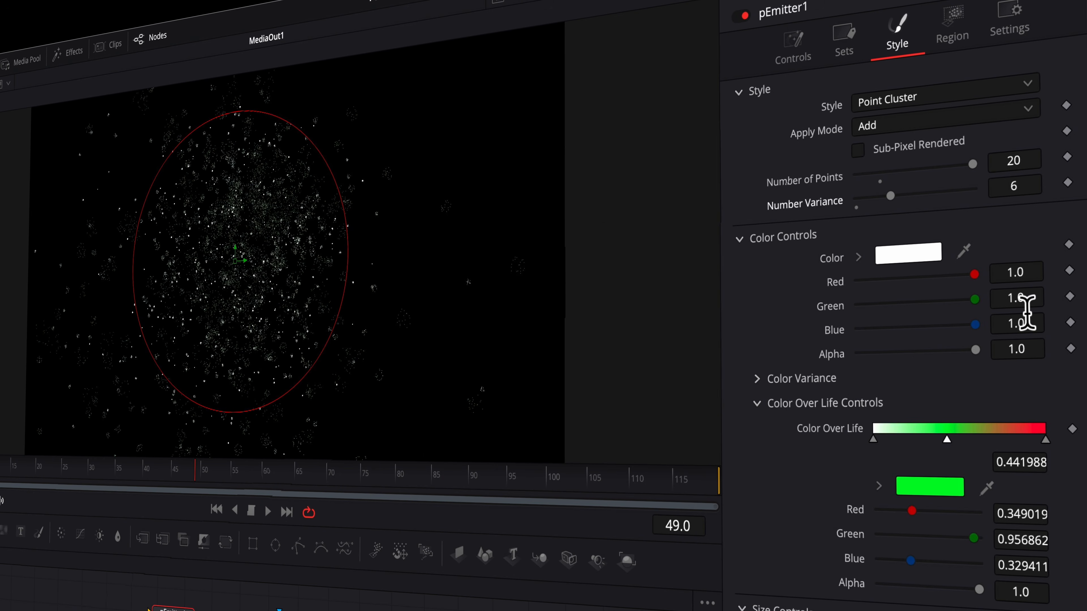
Shrink the emitter's sphere region in the viewer, and change the region type to All.
left_click(953, 26)
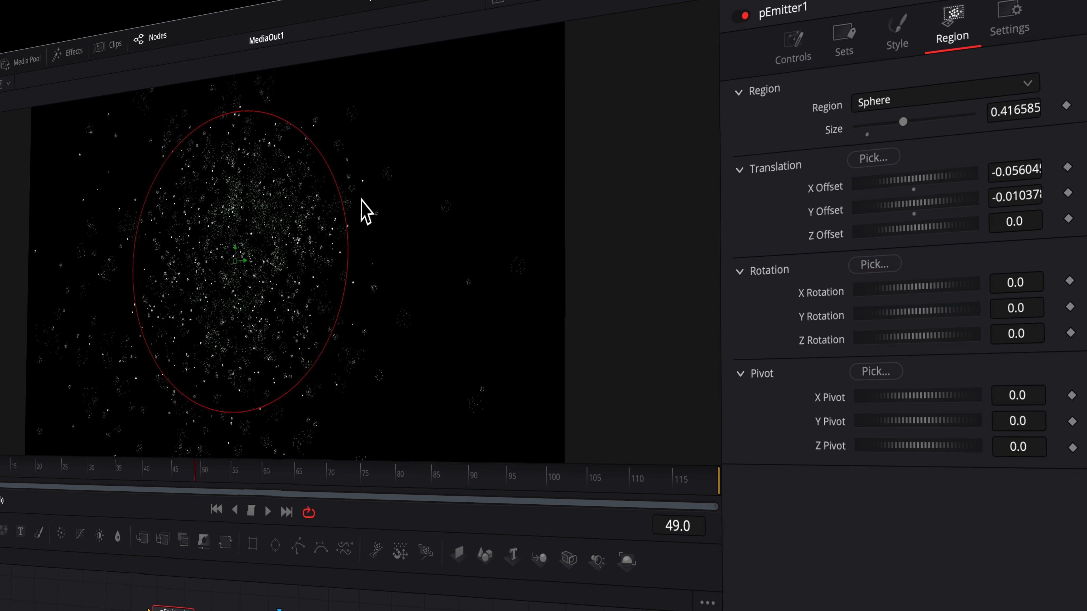
left_click_drag(341, 210, 298, 214)
left_click(884, 101)
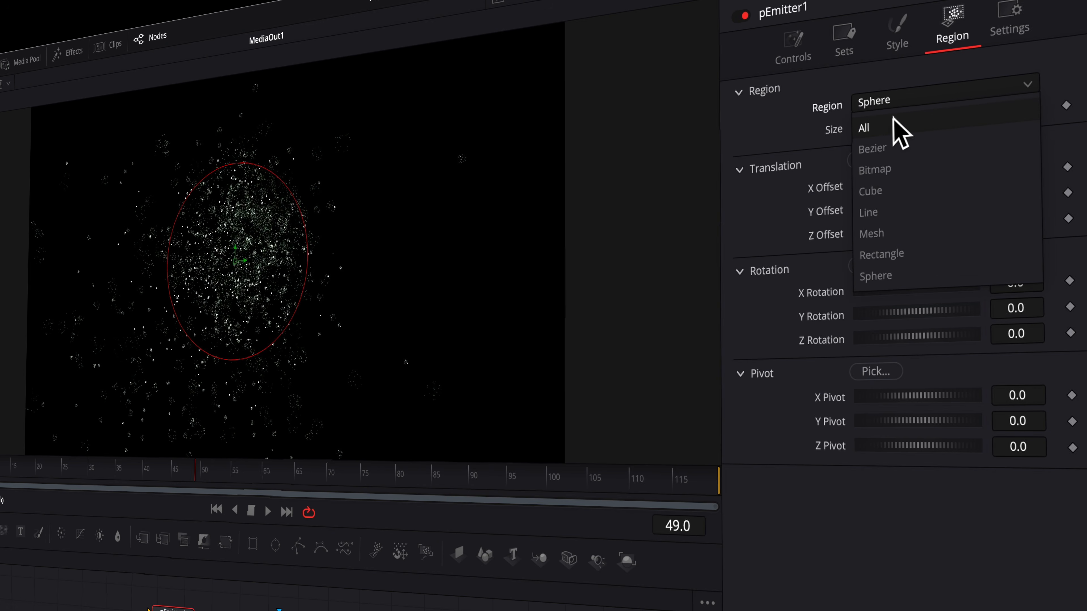
left_click(886, 125)
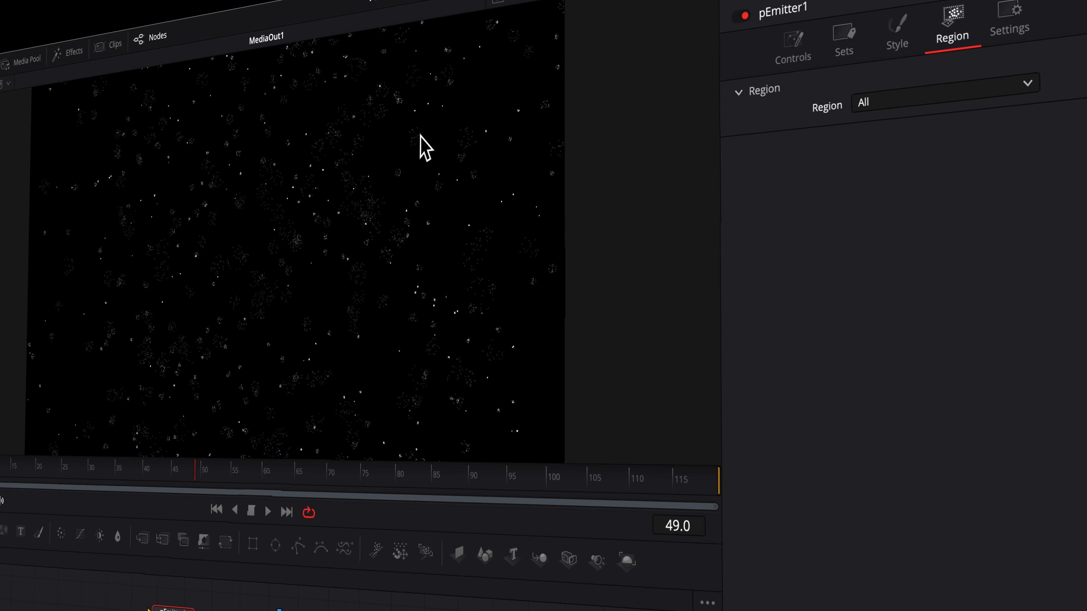
Change the emitter region to Bezier and draw an open multi-point path across the frame with the playback running.
left_click(869, 102)
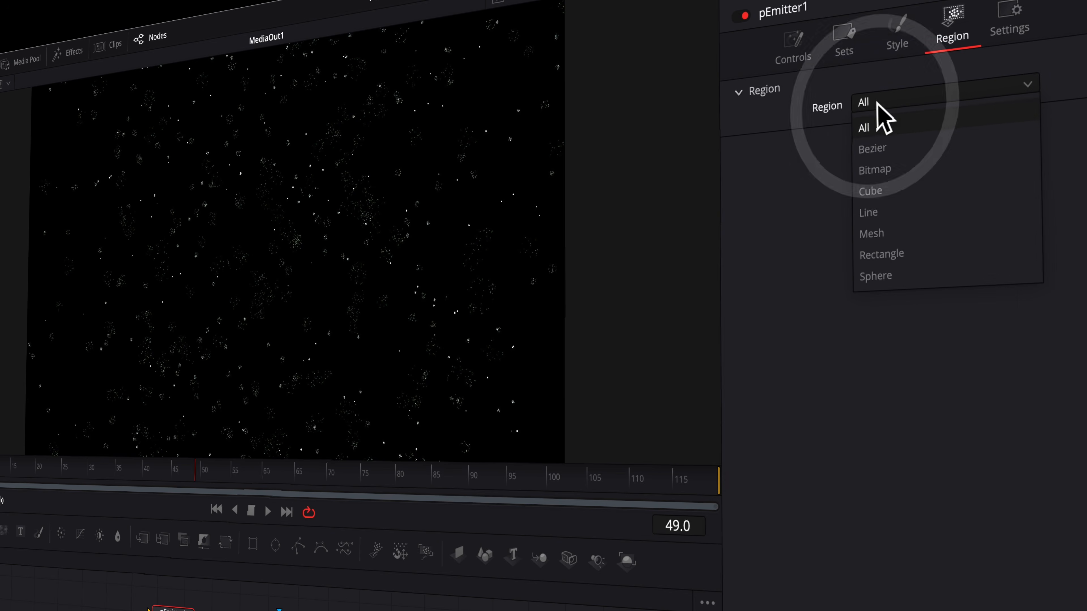
left_click(891, 148)
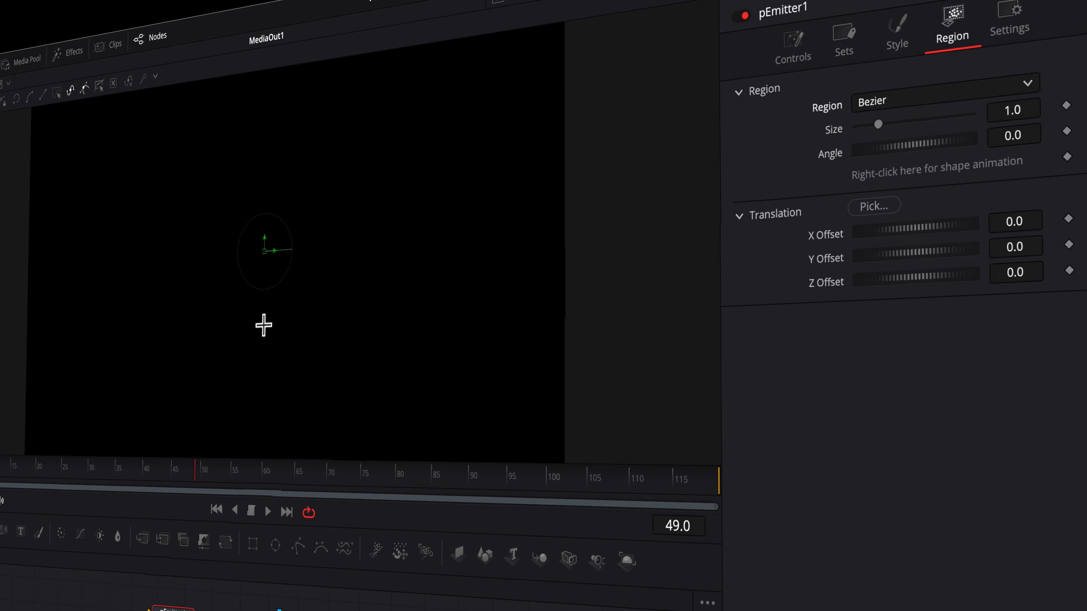
left_click(268, 512)
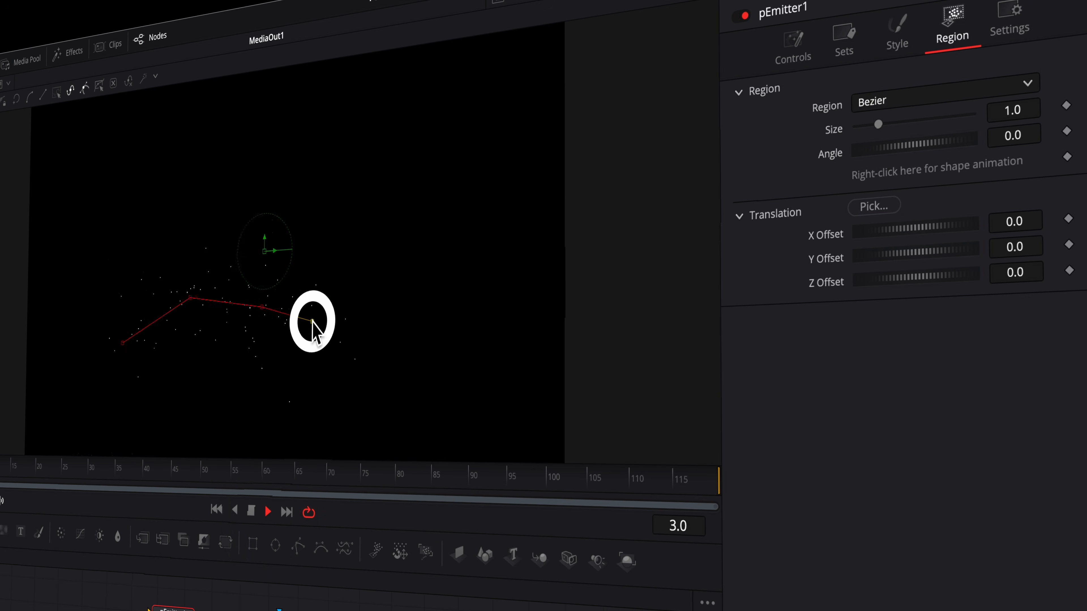
left_click(399, 245)
left_click(447, 212)
left_click(486, 211)
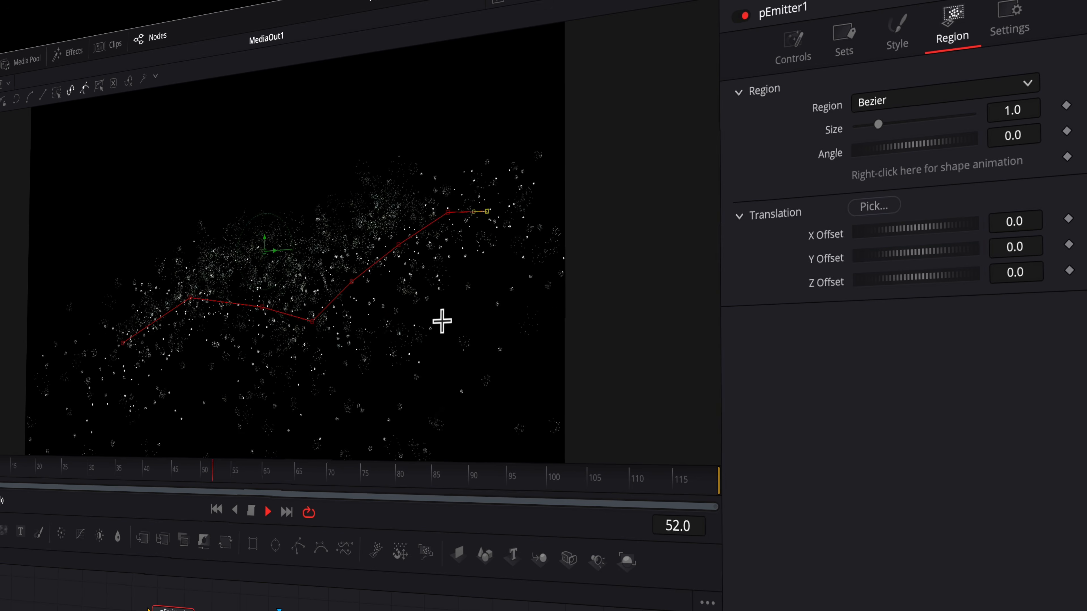
Set the Bezier region's size to 0.591 and angle to -23.5, and try its translation offsets.
left_click_drag(880, 124, 905, 165)
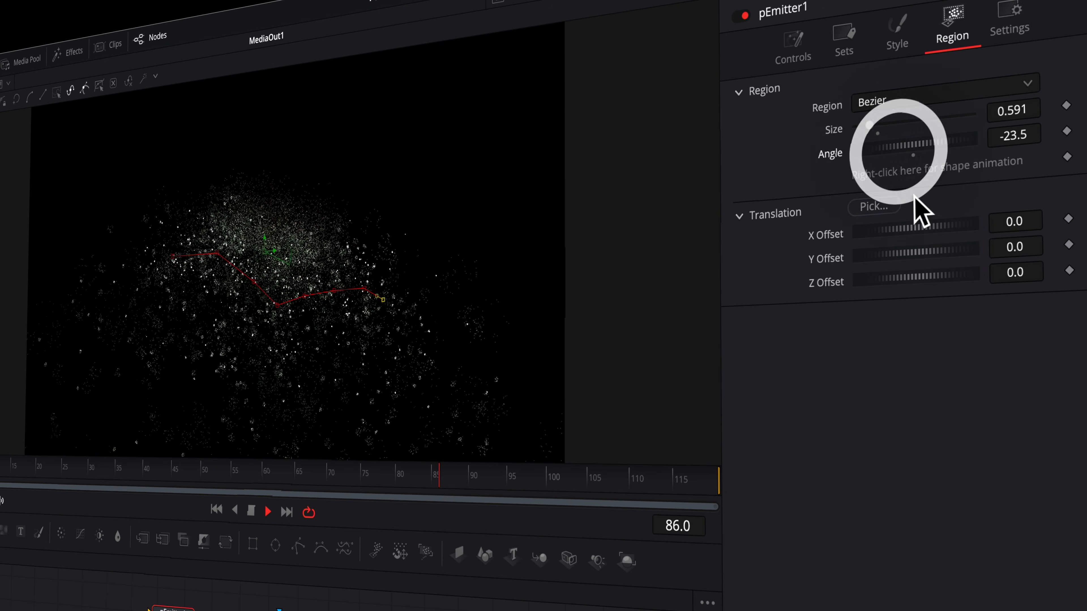
left_click_drag(937, 222, 929, 246)
Change the emitter region to Bitmap and connect the WHT_Arrow image node to pEmitter1 as the region bitmap.
left_click(925, 96)
left_click(879, 171)
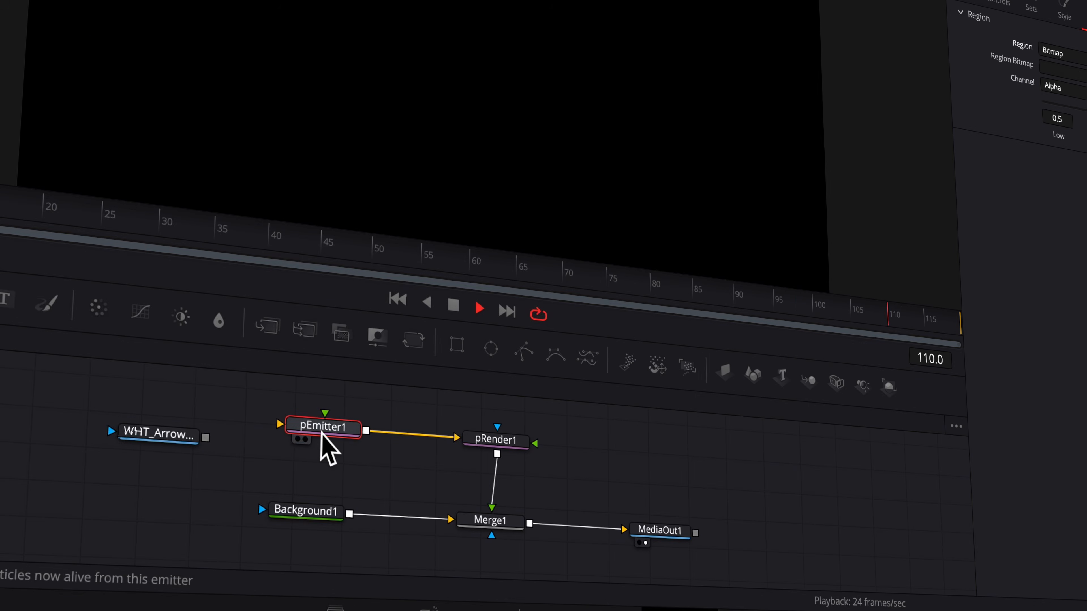
left_click(320, 434)
left_click_drag(180, 439, 327, 445)
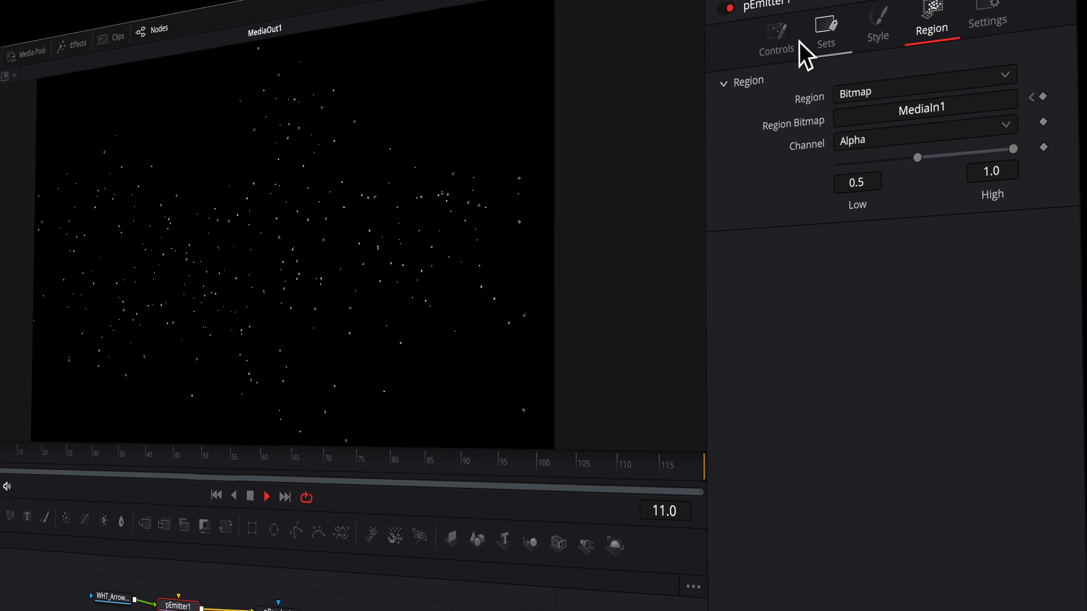
Set the emitter's position variance to 0.0 and its particle number to 48.8.
left_click(786, 41)
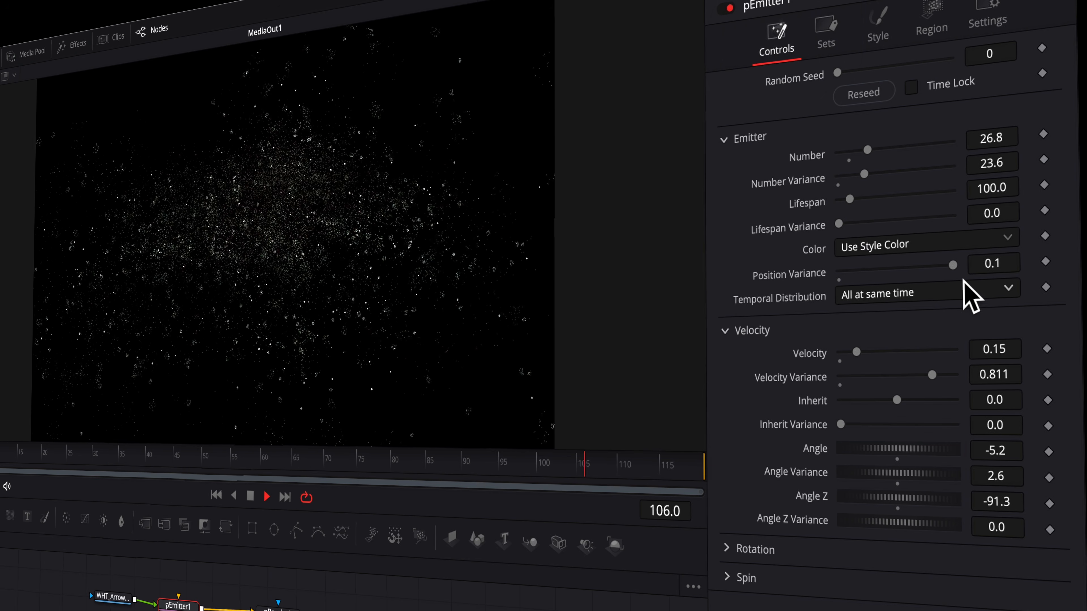
left_click_drag(952, 265, 765, 276)
left_click_drag(867, 149, 893, 148)
Reset the emitter's velocity Angle Z, Angle Variance and Angle to 0.0.
double_click(900, 500)
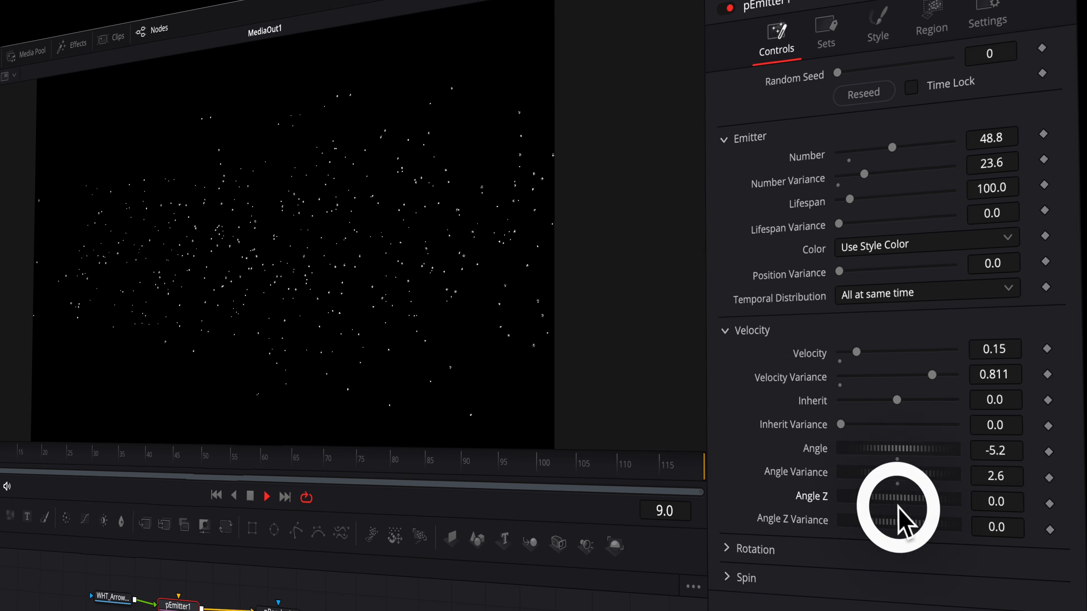
double_click(900, 471)
double_click(898, 452)
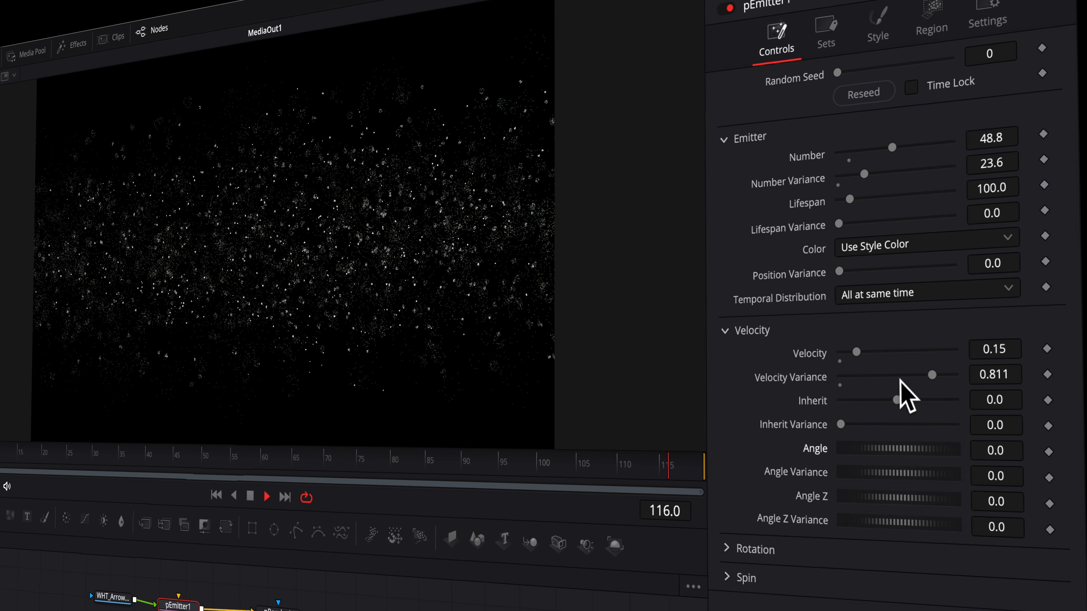
Set the number variance to 7.9, and bring velocity and velocity variance down to 0.0.
left_click_drag(864, 173, 846, 175)
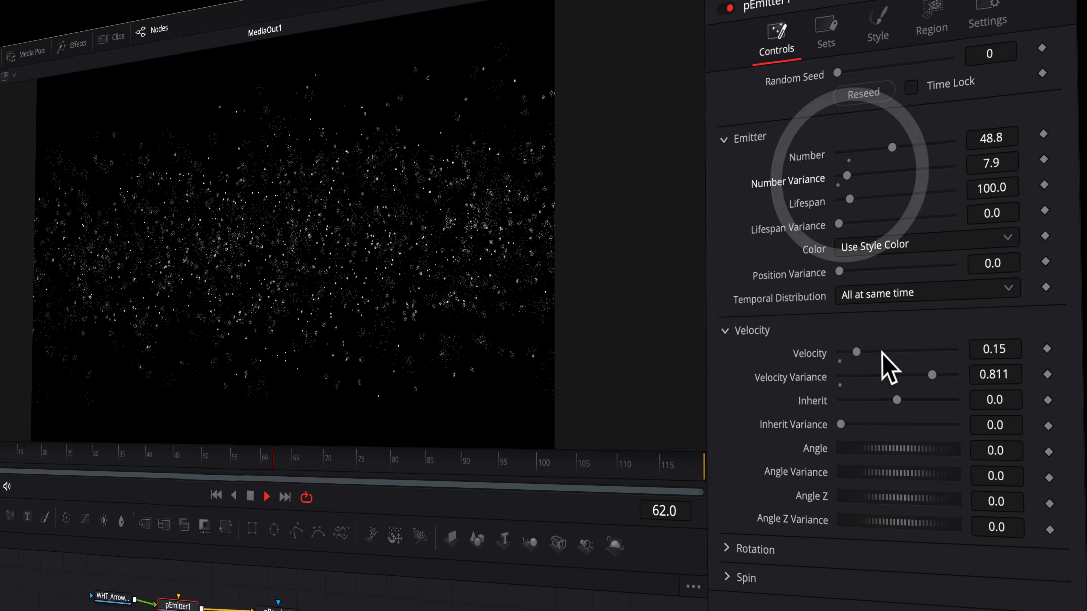
left_click_drag(933, 375, 836, 351)
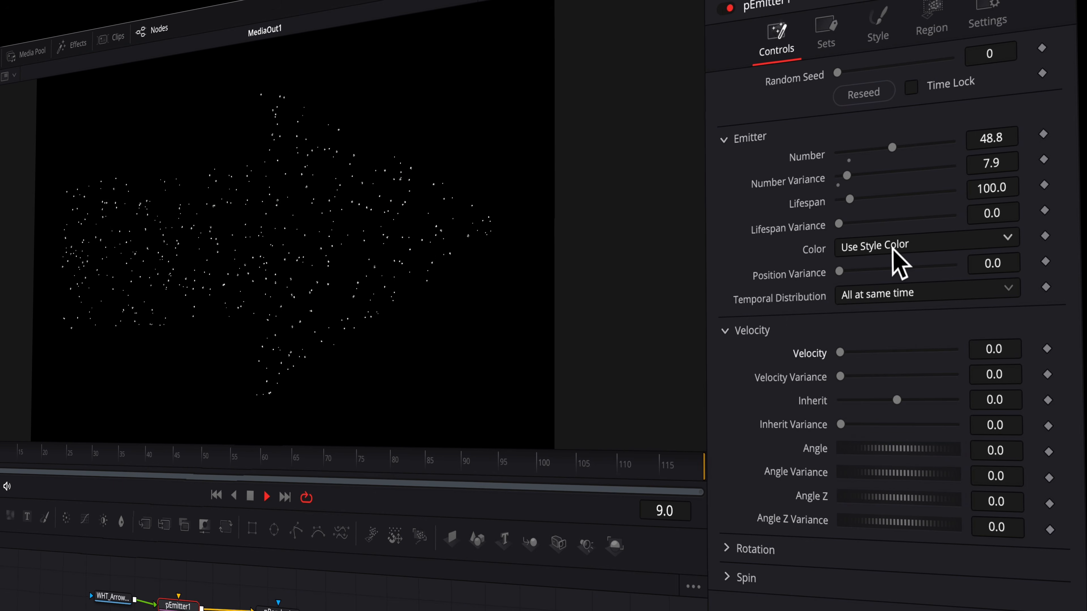
Change the emitter region to Cube and rotate it to 52.2 in Y and -28.7 in Z.
left_click(926, 17)
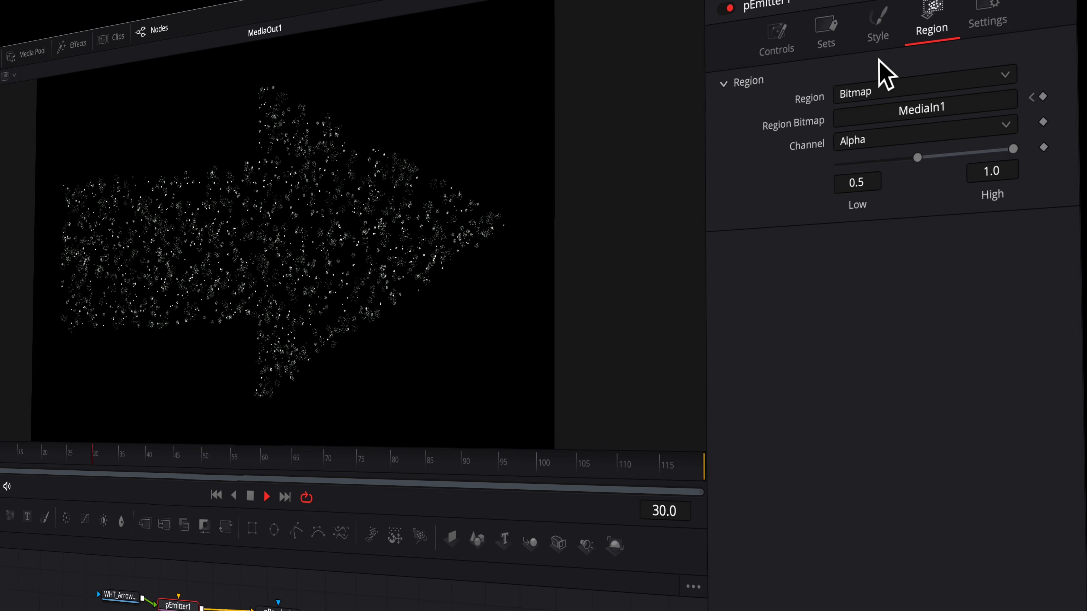
left_click(888, 96)
left_click(880, 192)
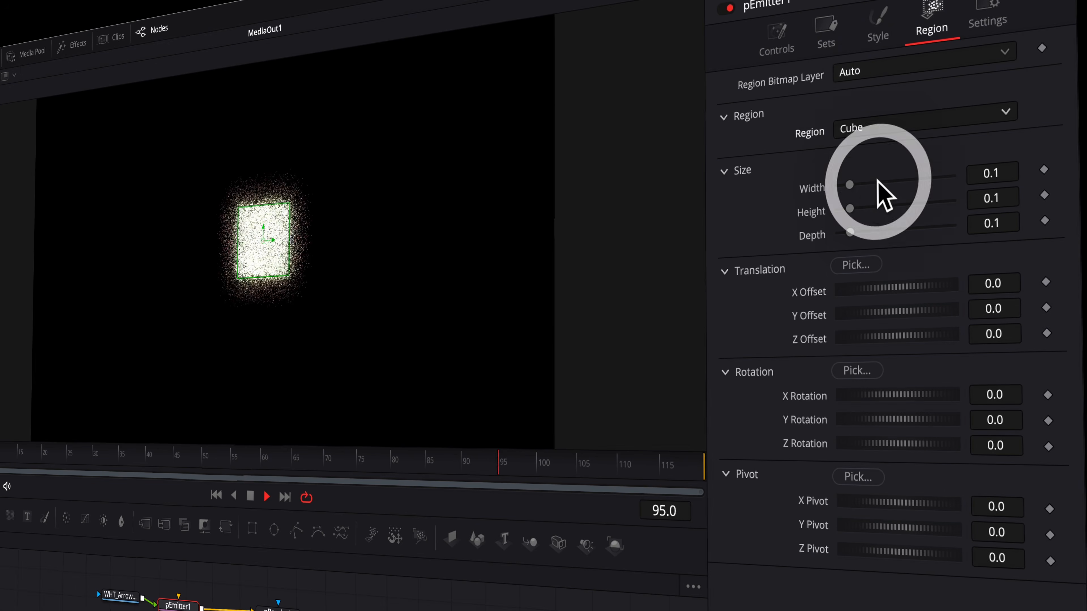
left_click_drag(923, 445, 937, 428)
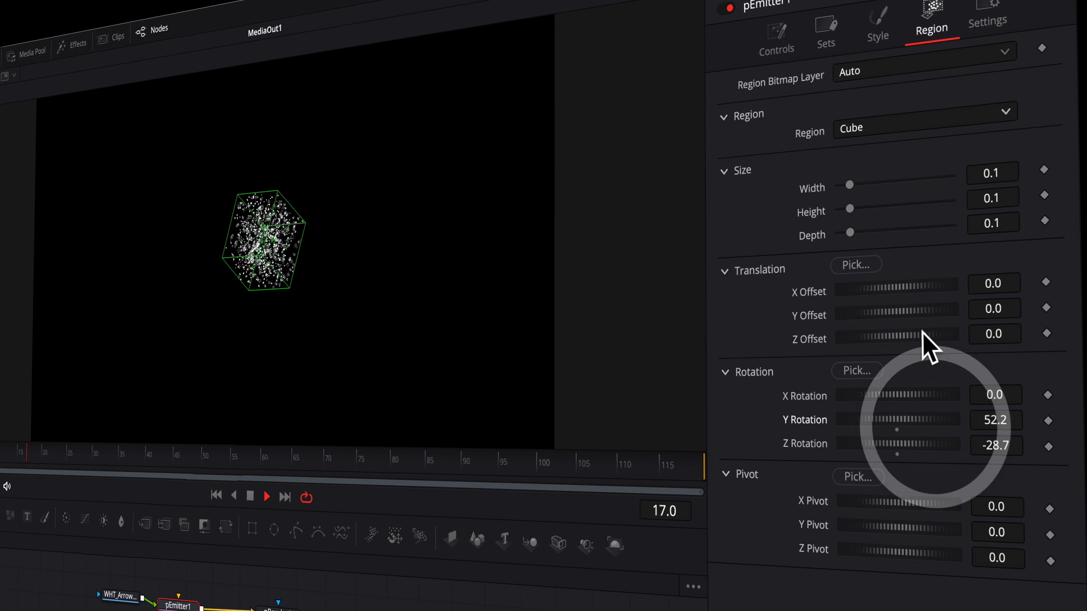
Enlarge the cube region to a width of 0.362, a height of 0.307 and a depth of 0.433.
left_click_drag(850, 209, 878, 182)
left_click_drag(850, 232, 885, 230)
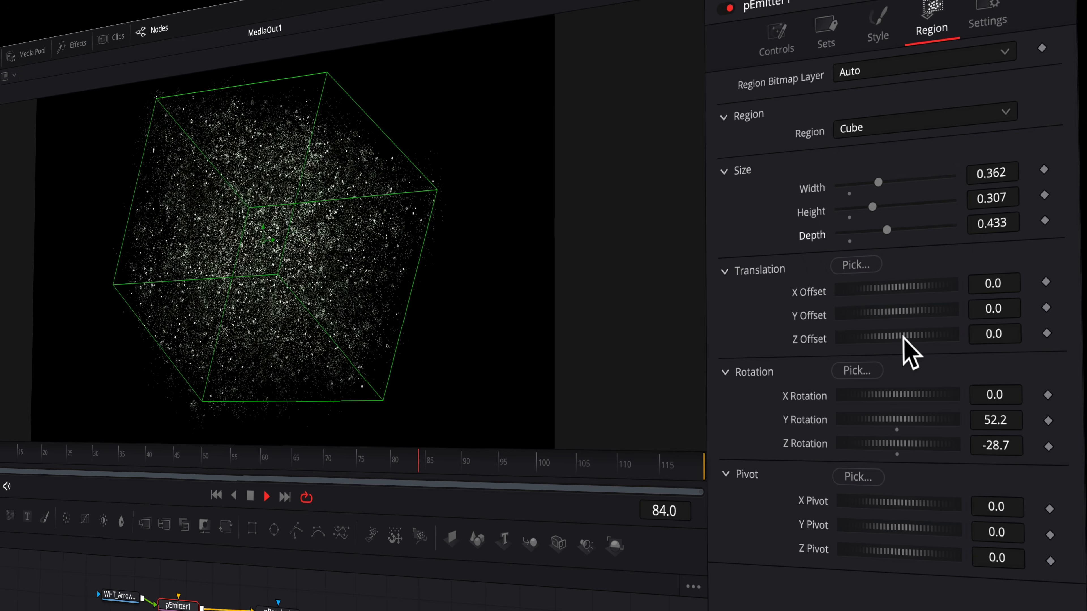
Change the emitter region to Line, stretch it diagonally from lower left to upper right of the frame, and adjust its offsets.
left_click(920, 131)
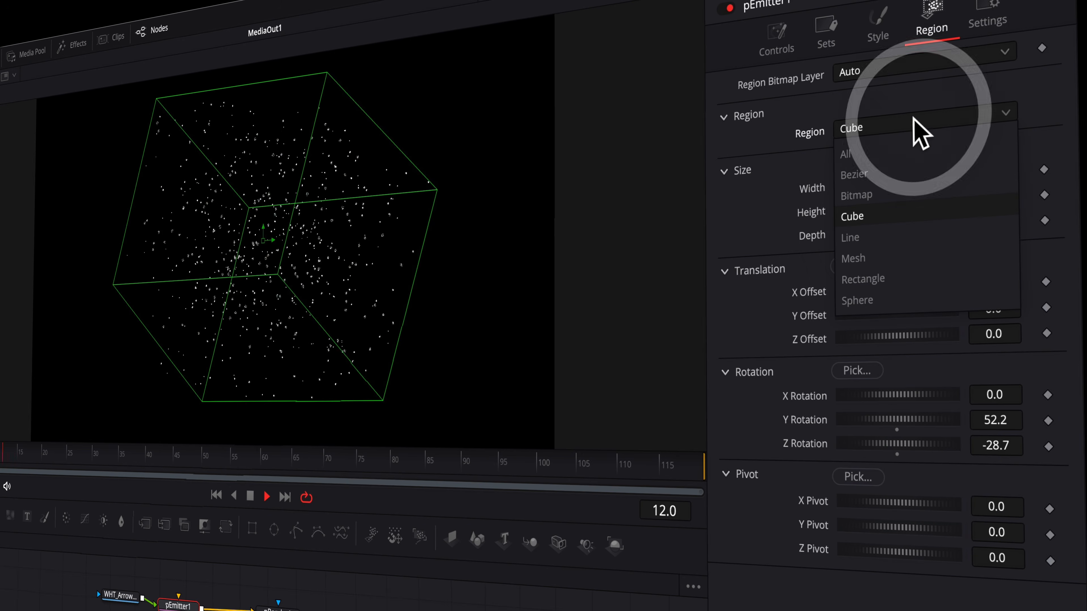
left_click(891, 238)
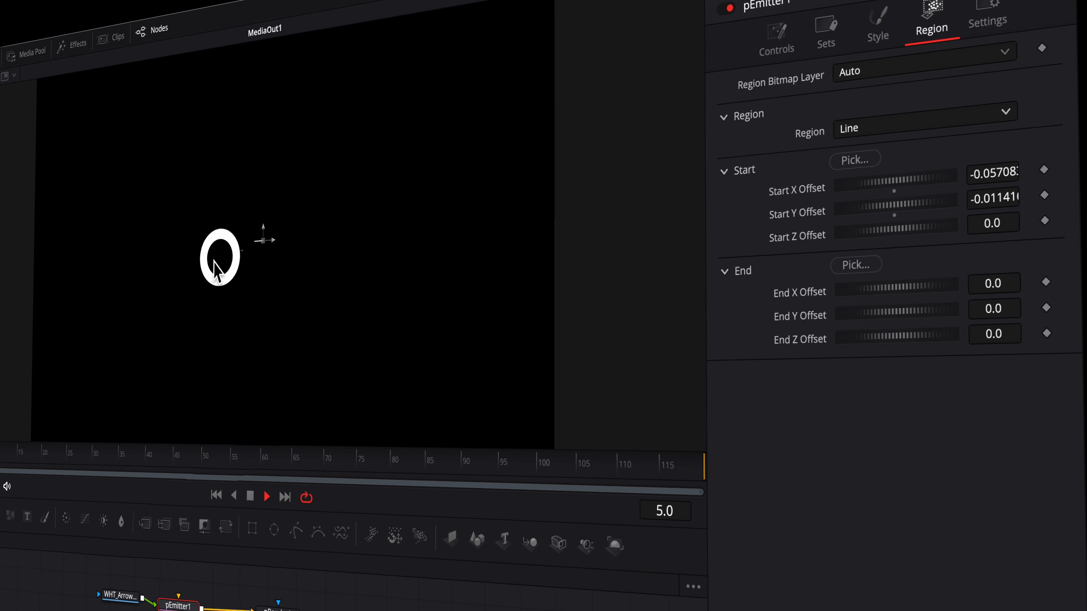
left_click_drag(175, 305, 119, 332)
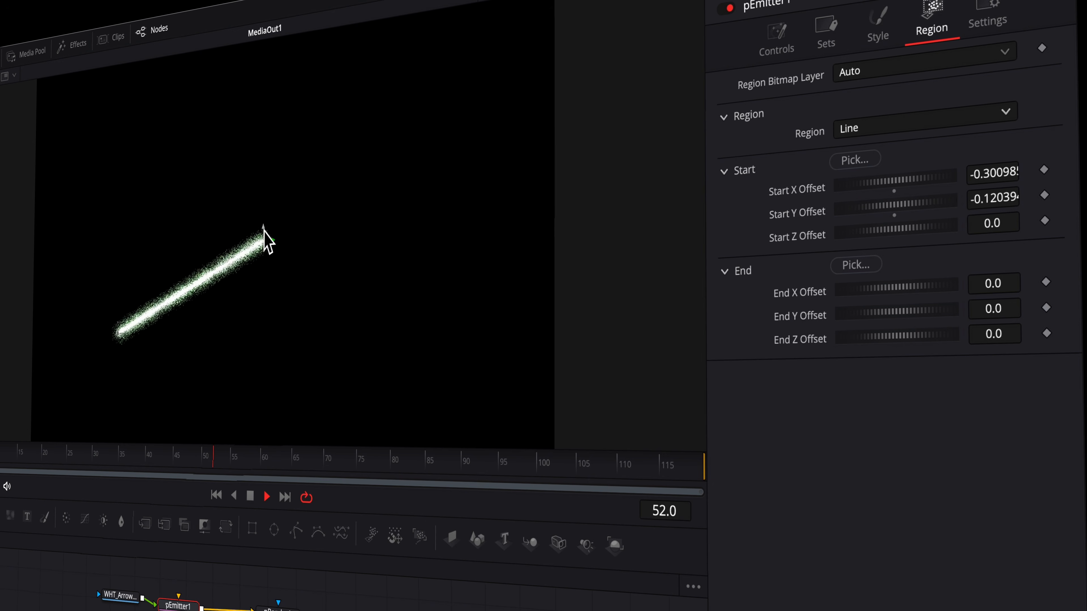
left_click_drag(317, 223, 422, 231)
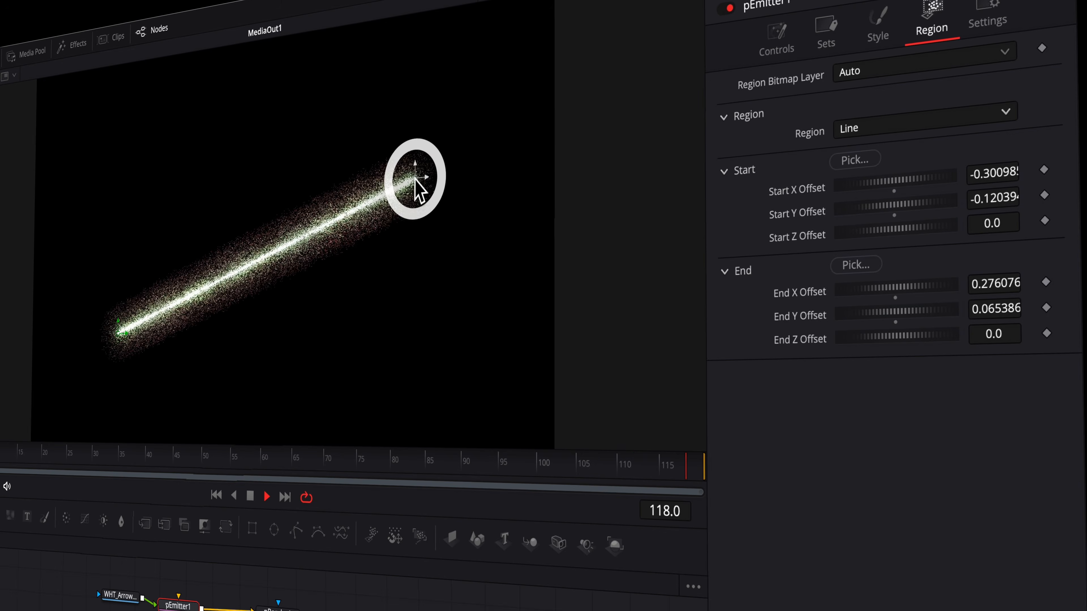
left_click_drag(900, 184, 911, 211)
Change the emitter region to Rectangle with a width of 0.496 and a height of 0.268.
left_click(897, 124)
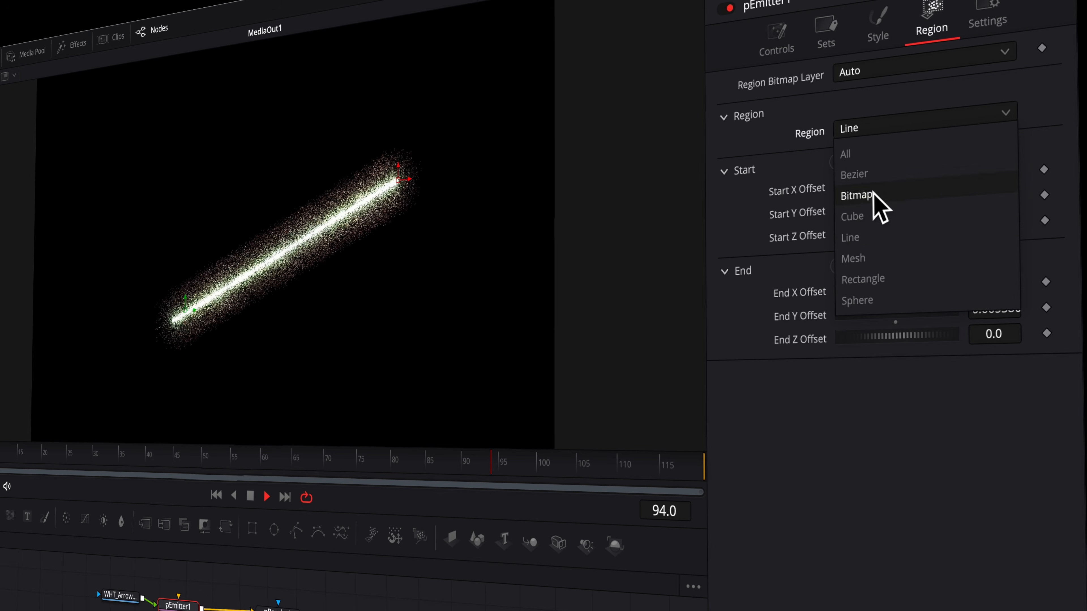
left_click(890, 278)
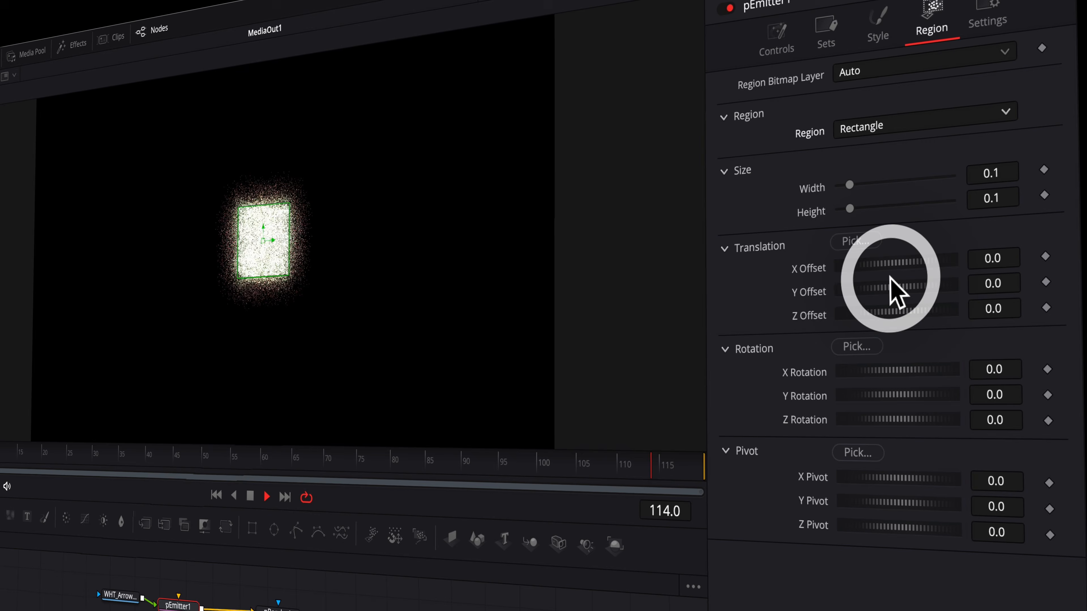
left_click_drag(855, 186, 908, 179)
left_click_drag(862, 213, 894, 180)
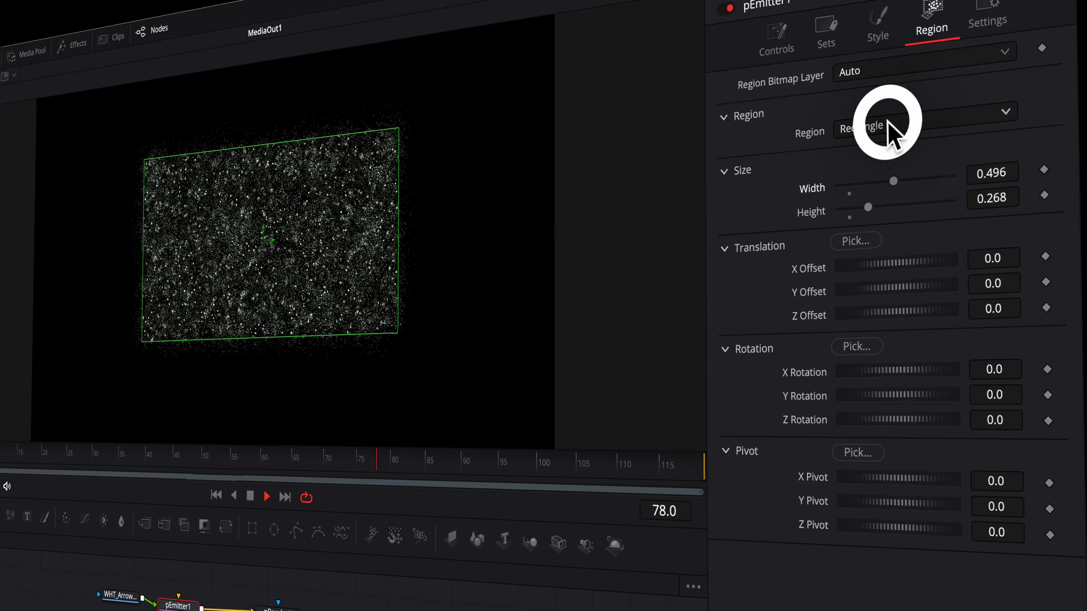
Change the emitter region to Sphere.
left_click(888, 132)
left_click(873, 302)
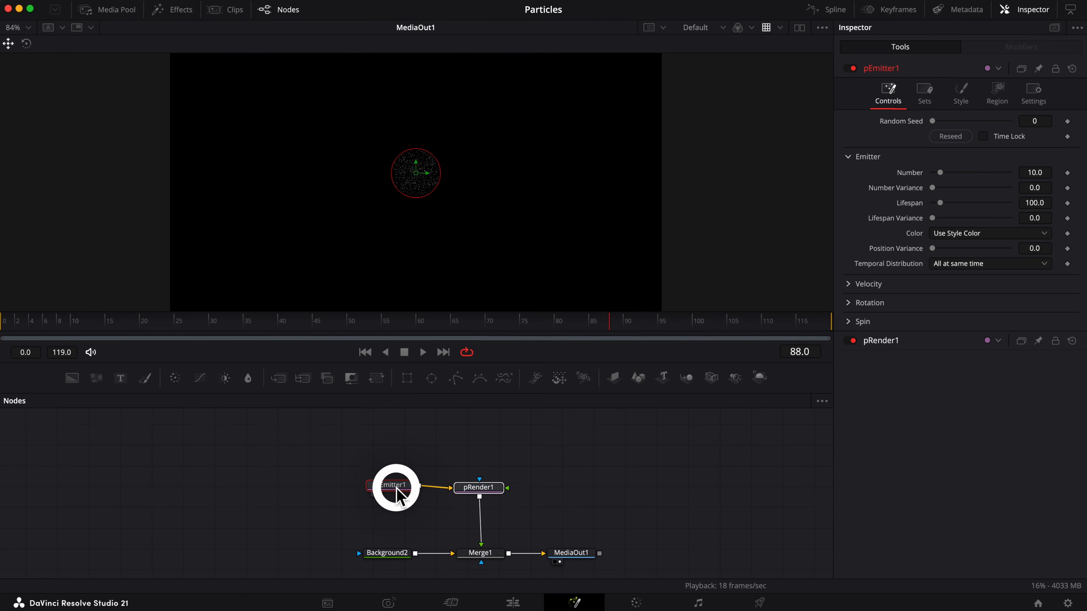
Change the emitter's particle style to NGon with the solid NGon type, and set the particle size to 1.
left_click(961, 91)
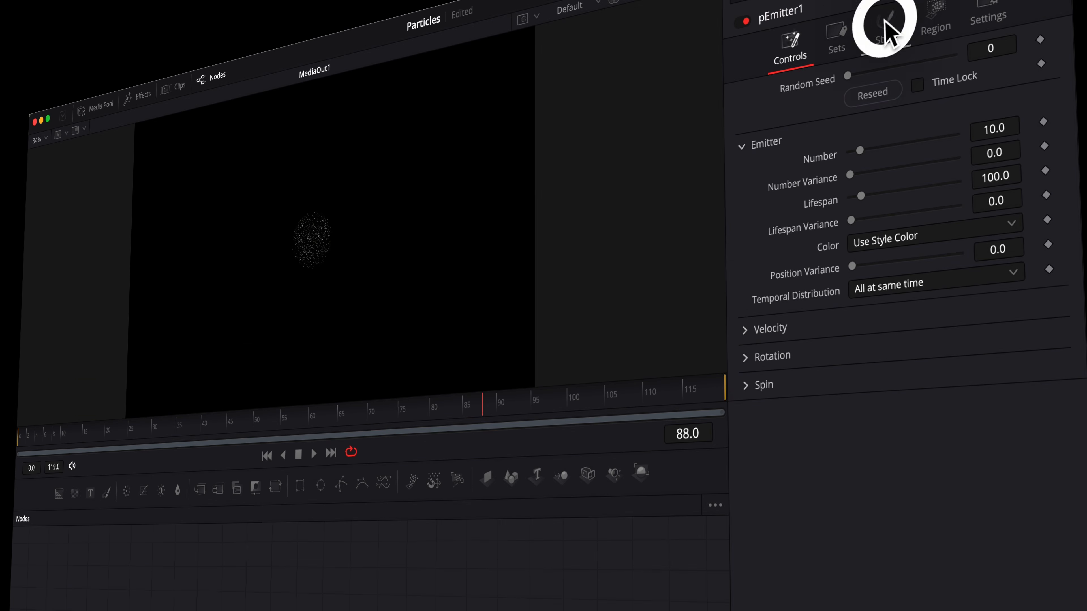
left_click(896, 91)
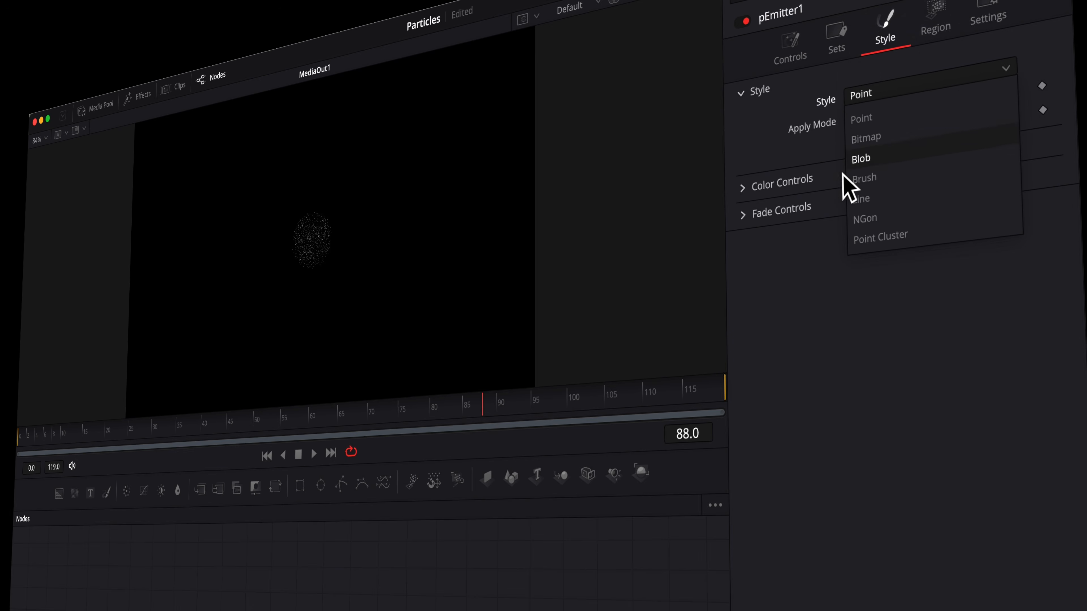
left_click(887, 219)
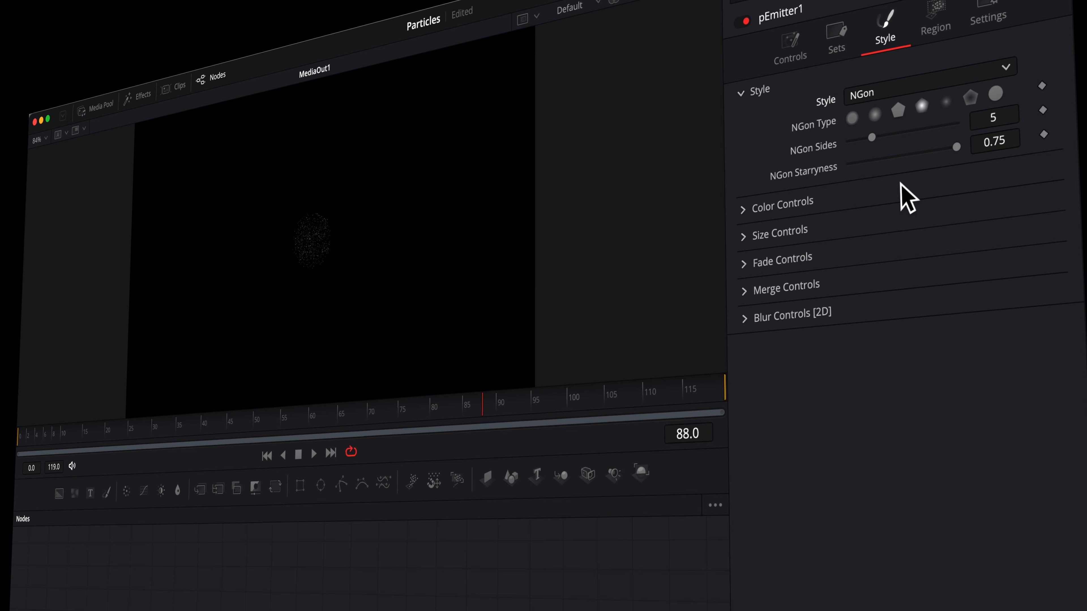
left_click(898, 115)
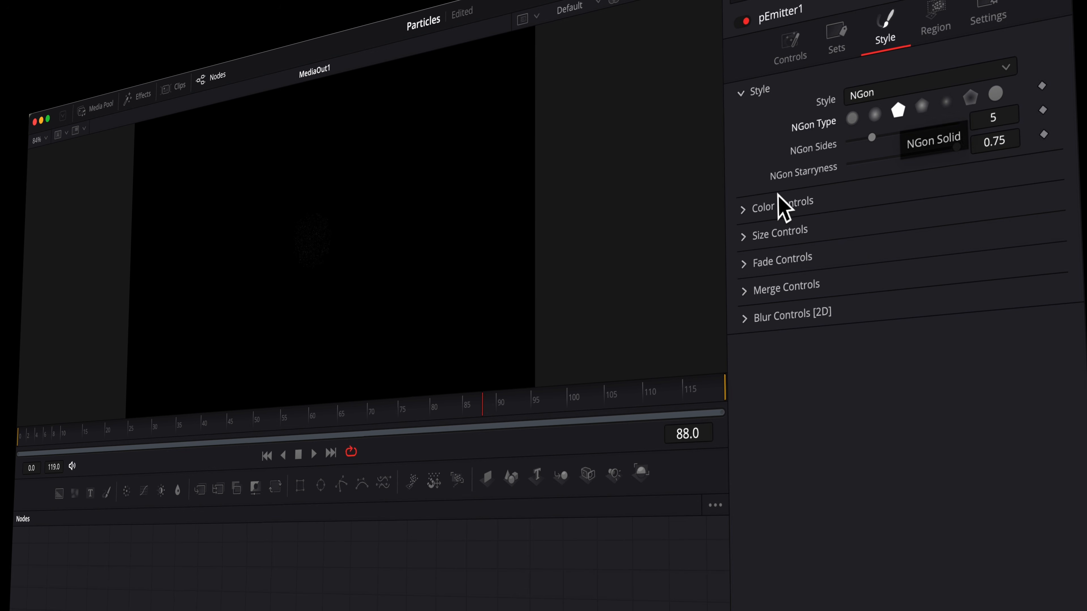
left_click(747, 238)
left_click(998, 229)
type("1")
key("Return")
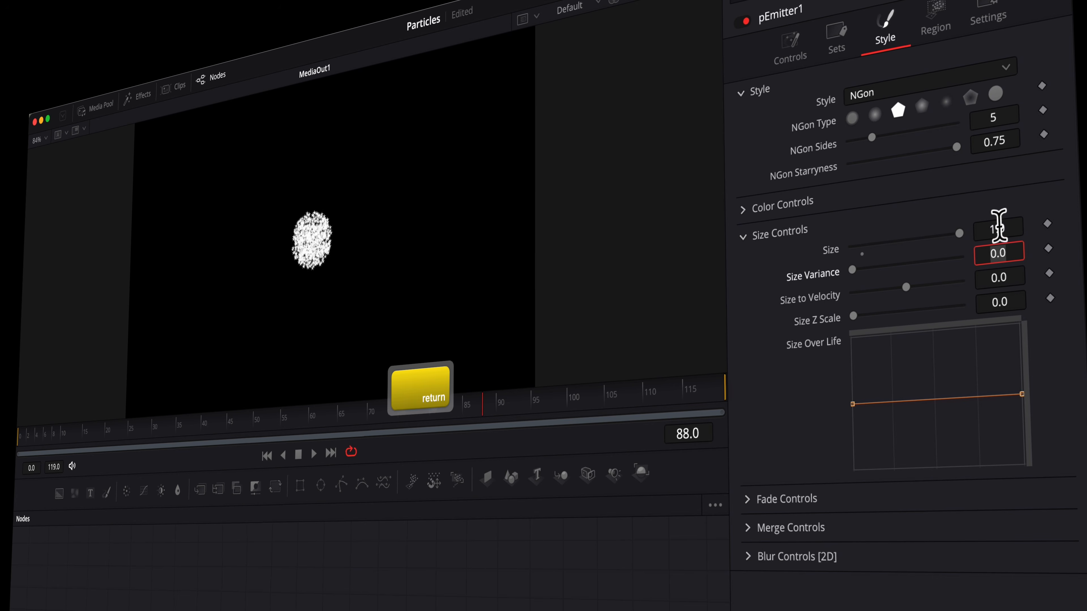
Enlarge the sphere emitter region to a size of 0.307, and switch the region type to Bitmap.
left_click(939, 15)
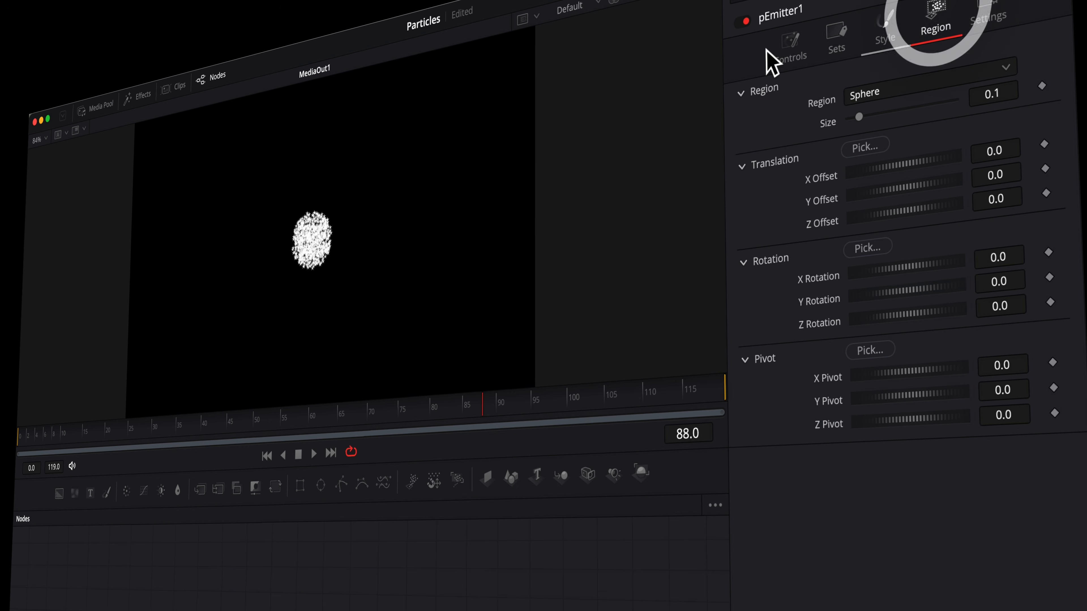
left_click_drag(860, 118, 880, 113)
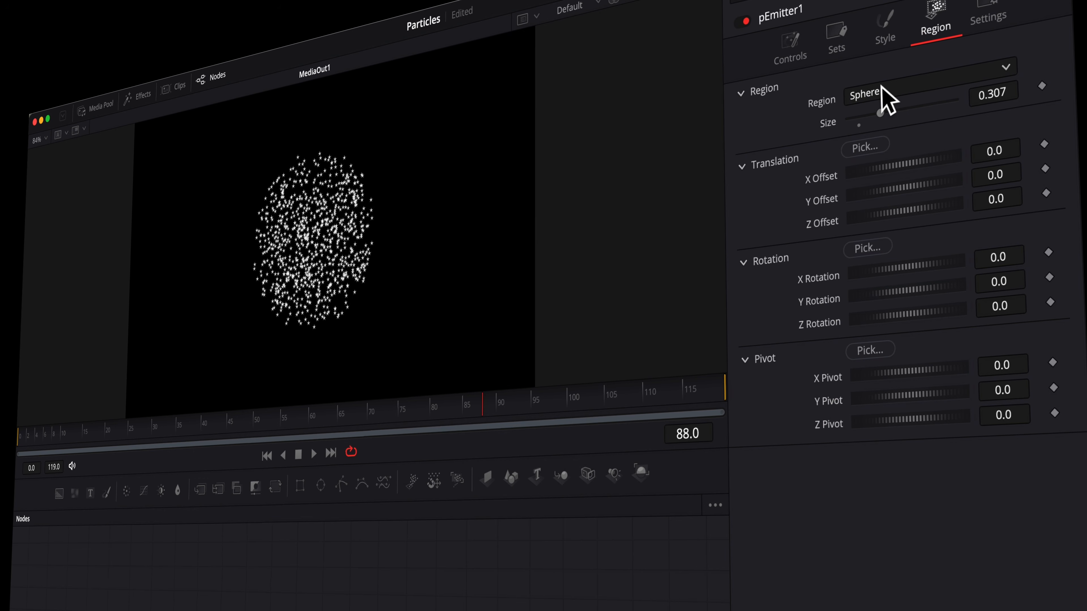
left_click(881, 92)
left_click(887, 154)
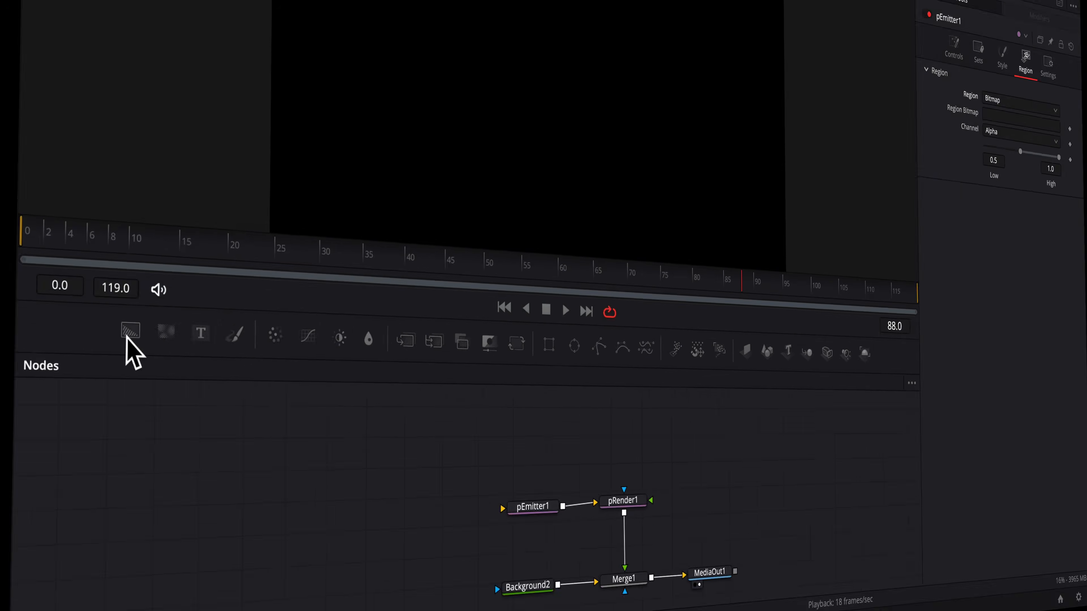
Add a Background node masked by a Polygon and connect its output to pEmitter1 as the bitmap source.
left_click_drag(59, 494, 443, 505)
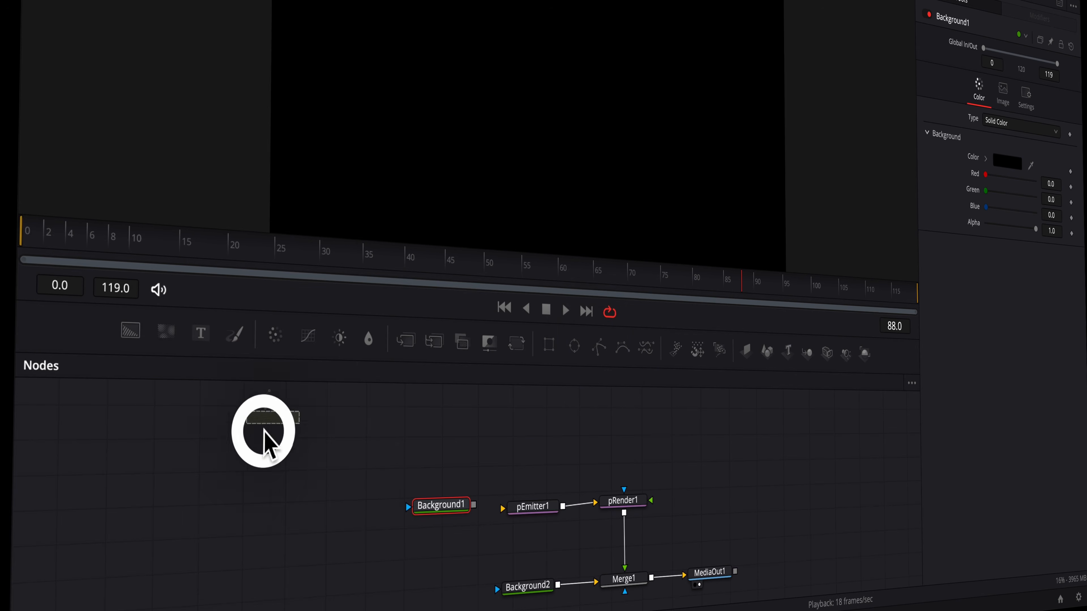
left_click_drag(353, 529, 411, 513)
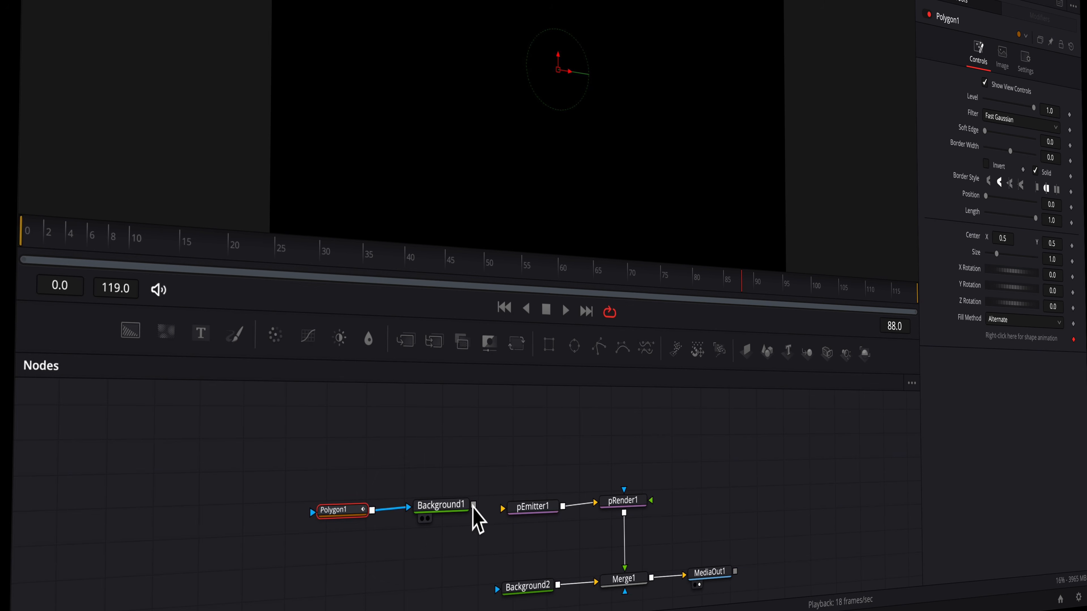
left_click(474, 506)
left_click_drag(506, 513, 506, 510)
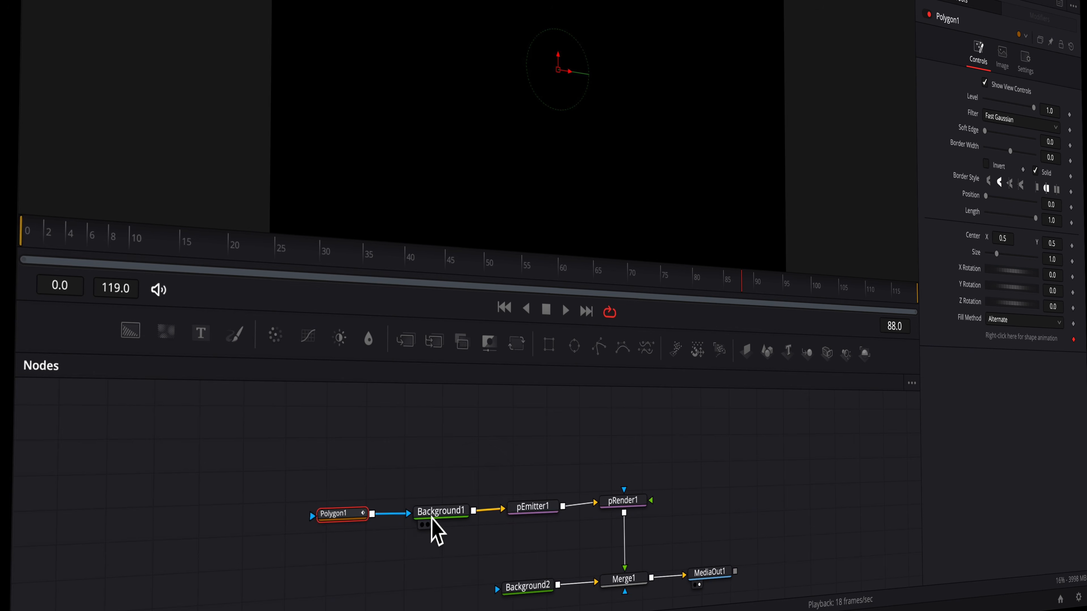
Show the new Background node in the viewer and set its color to white.
left_click(426, 525)
left_click(445, 512)
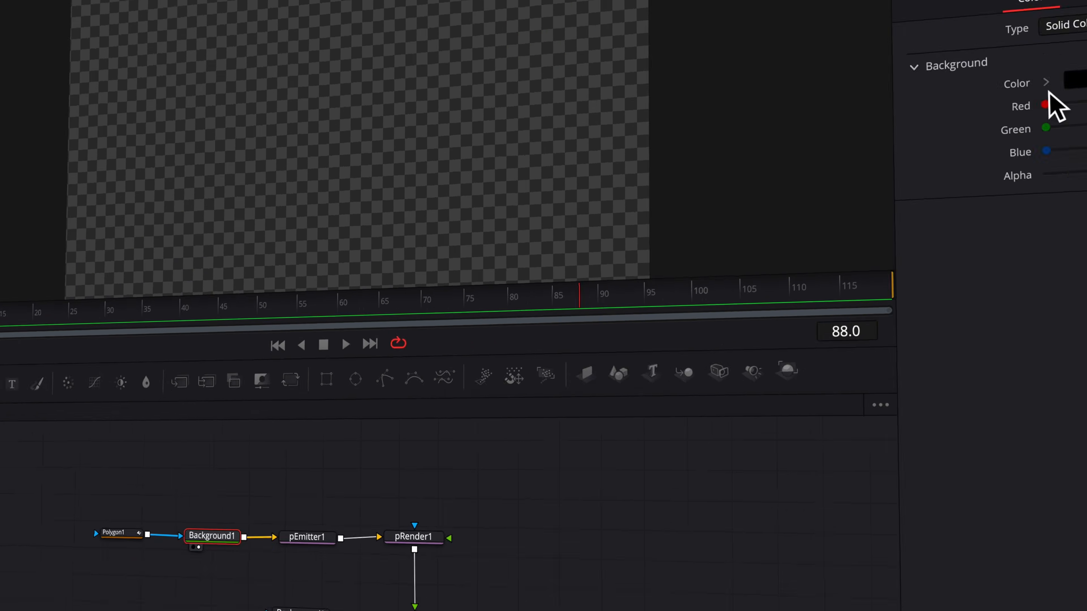
left_click(1071, 81)
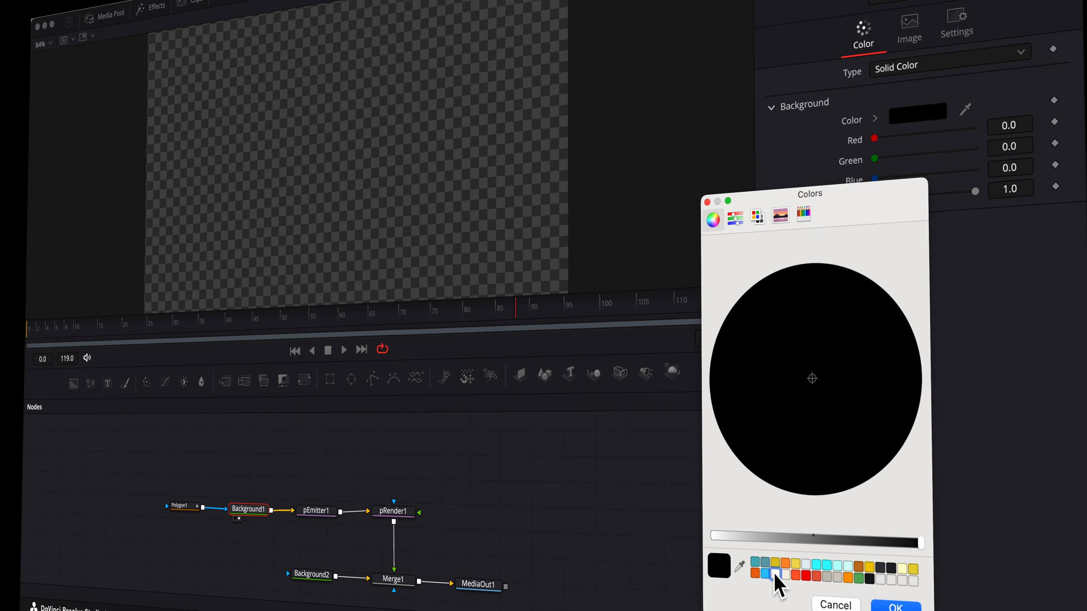
left_click(775, 575)
left_click(896, 605)
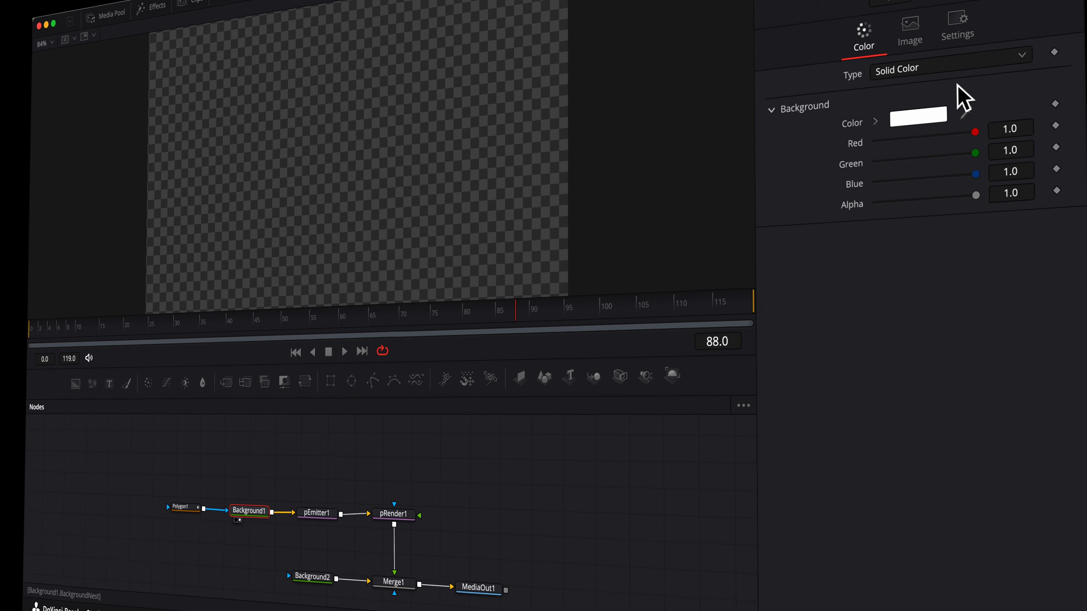
Turn off Solid for the Polygon mask, set its border width to 0.016, and draw an open wavy curve across the frame.
left_click(186, 511)
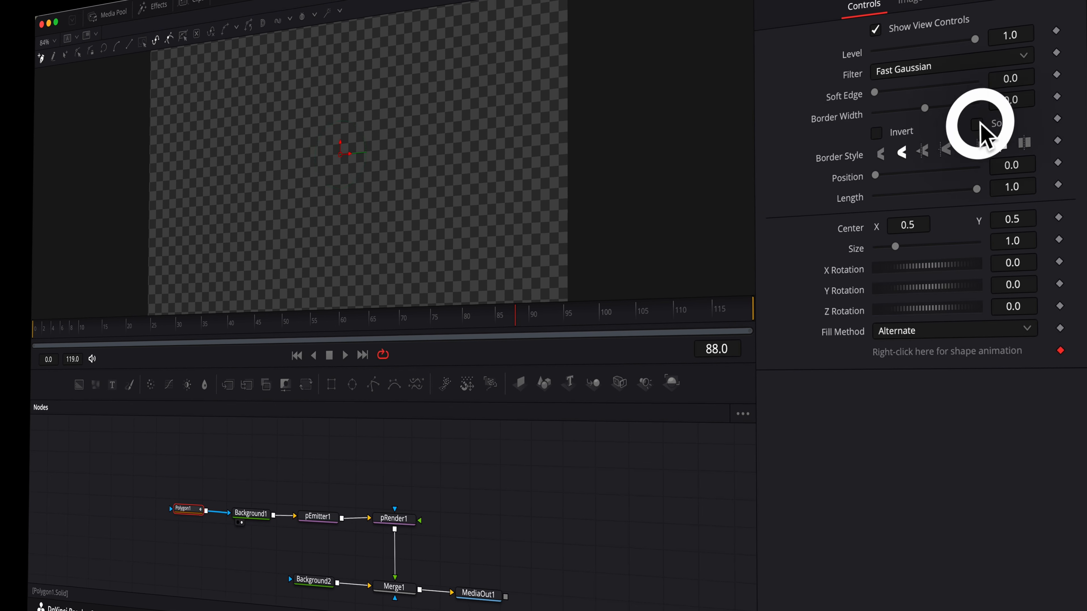
left_click_drag(932, 122, 933, 125)
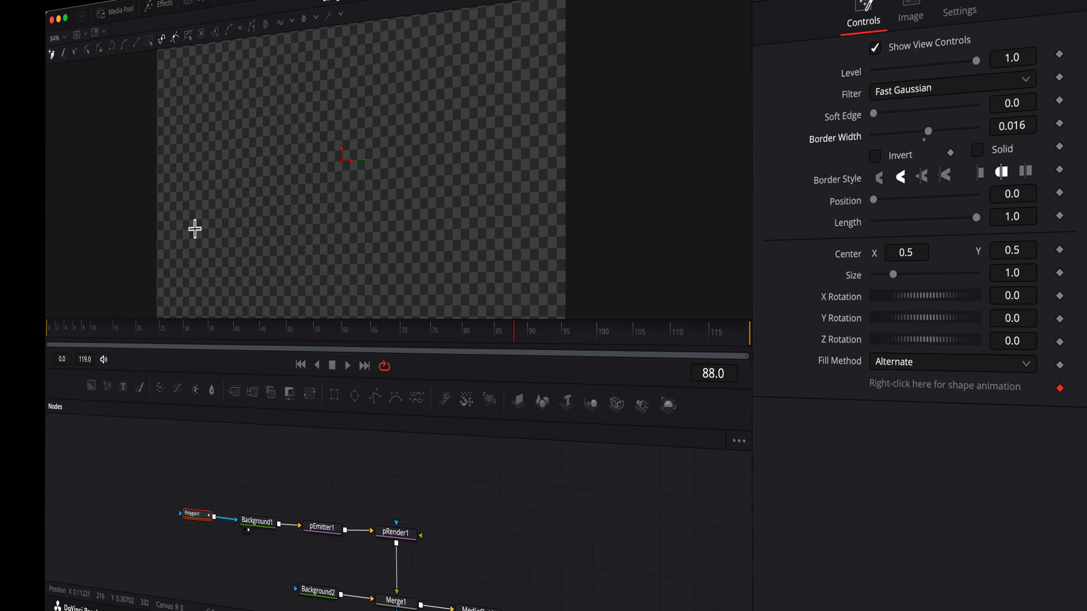
left_click(198, 199)
left_click(227, 157)
left_click_drag(266, 134, 333, 195)
mouse_move(352, 239)
left_mouse_down()
mouse_move(395, 230)
mouse_move(480, 123)
mouse_move(531, 120)
left_mouse_up()
left_click(409, 224)
left_click_drag(535, 196, 543, 231)
Thin the polygon's border width to 0.006 and shorten its visible length to 0.047.
left_click_drag(924, 153, 924, 177)
left_click_drag(969, 256, 867, 272)
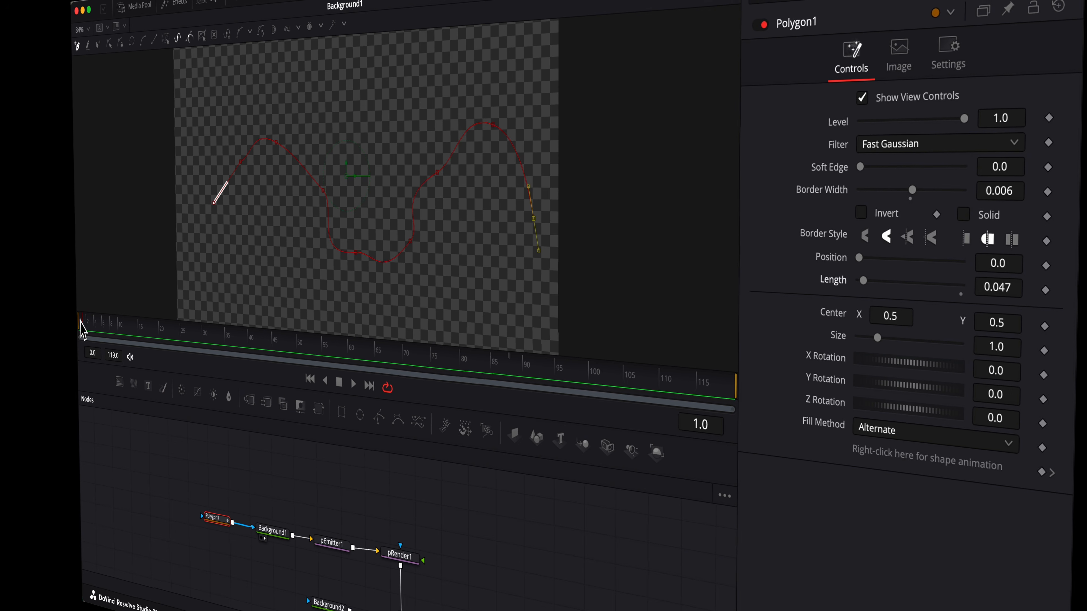
Keyframe the polygon's stroke position from 0.0 at frame 1 to 0.984 at frame 117.
left_click(1043, 273)
left_click(718, 390)
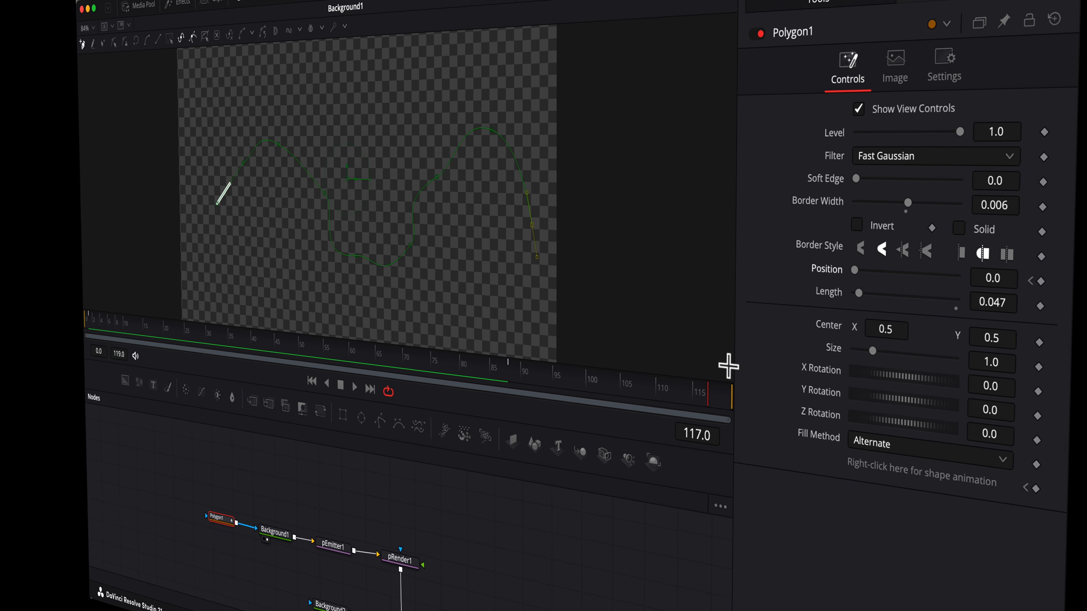
mouse_move(854, 269)
left_mouse_down()
mouse_move(958, 286)
mouse_move(941, 286)
mouse_move(951, 292)
left_mouse_up()
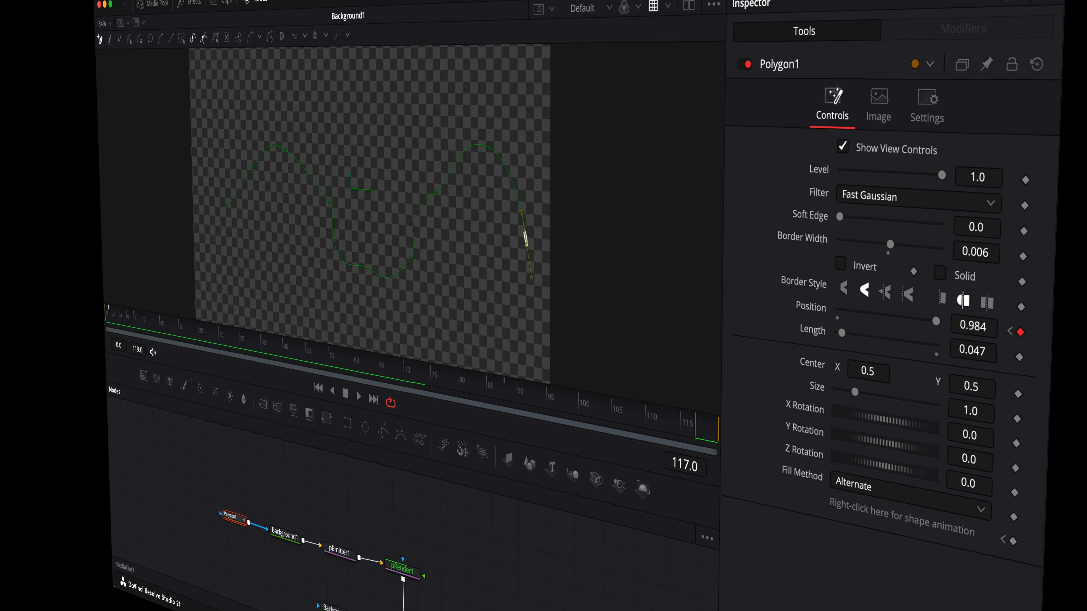
Set pEmitter1's velocity to 0.031, its velocity variance to 0.024 and its angle variance to 31.3, checking at frame 63.
left_click(340, 552)
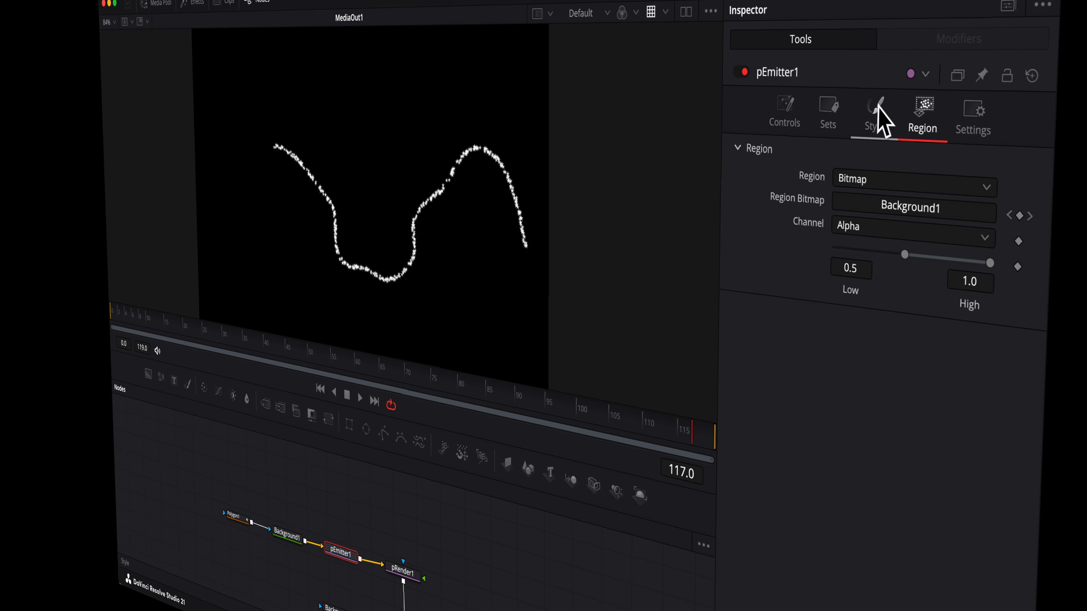
left_click(866, 121)
left_click(789, 104)
left_click(733, 388)
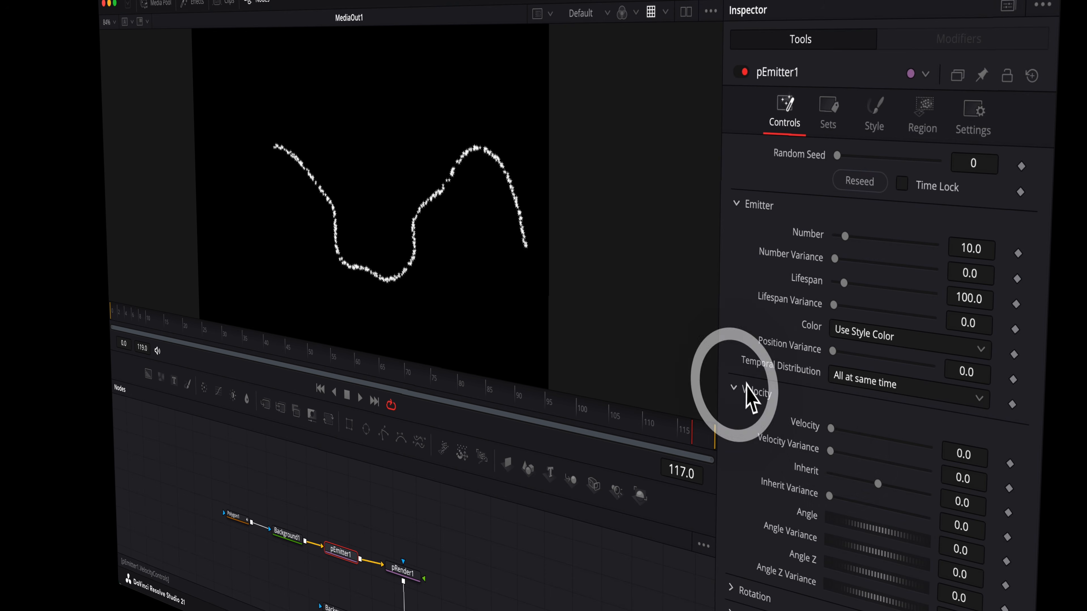
left_click(834, 429)
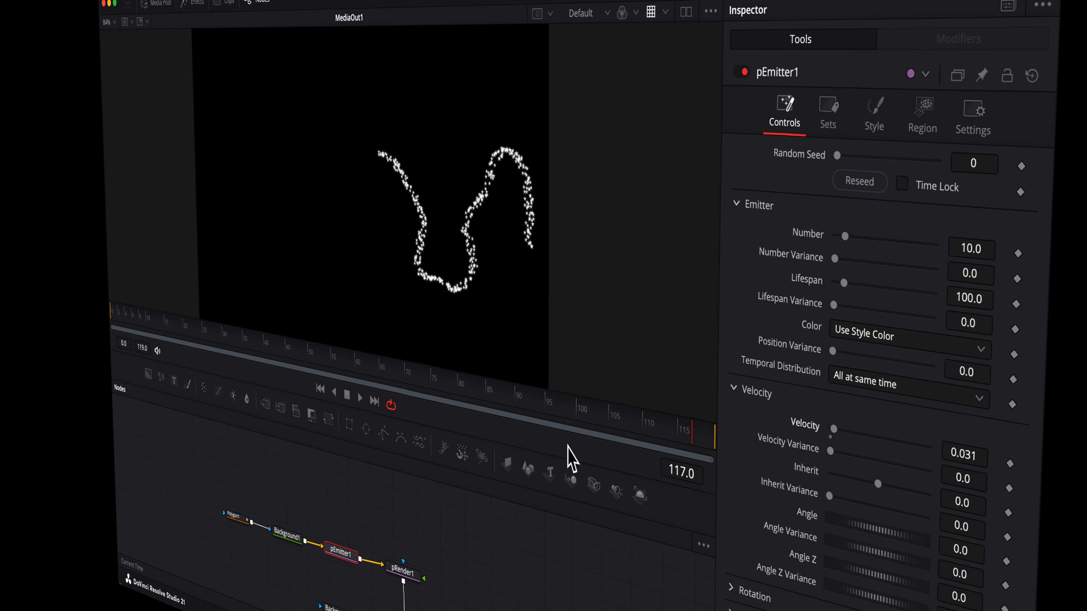
left_click(371, 359)
left_click_drag(878, 557, 886, 552)
left_click_drag(830, 450, 831, 451)
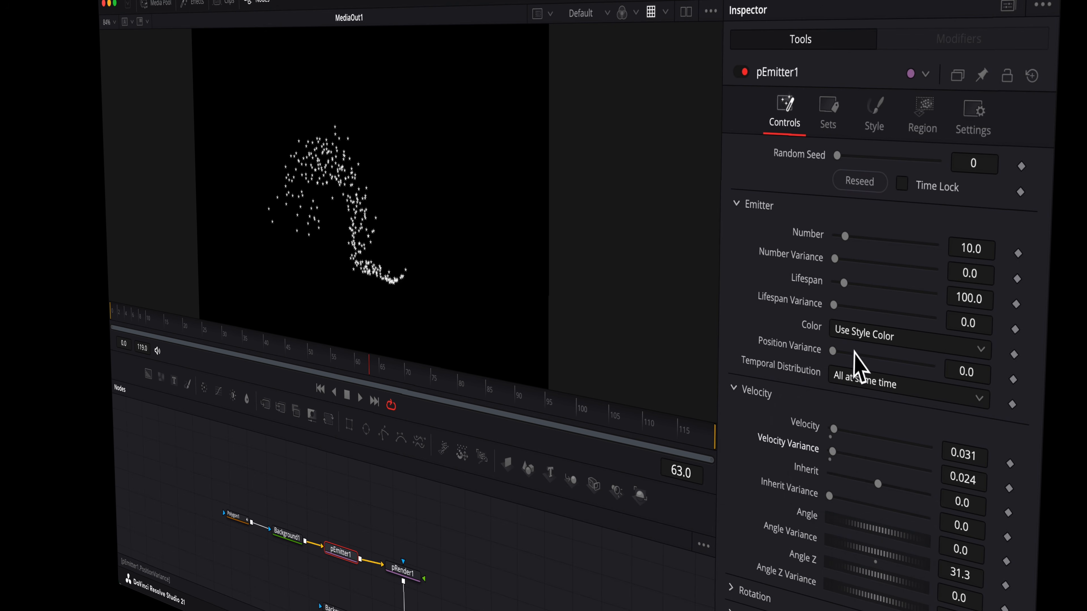
Shorten the lifespan of the emitted particles.
left_click(844, 282)
left_click_drag(840, 282, 838, 285)
left_click(968, 298)
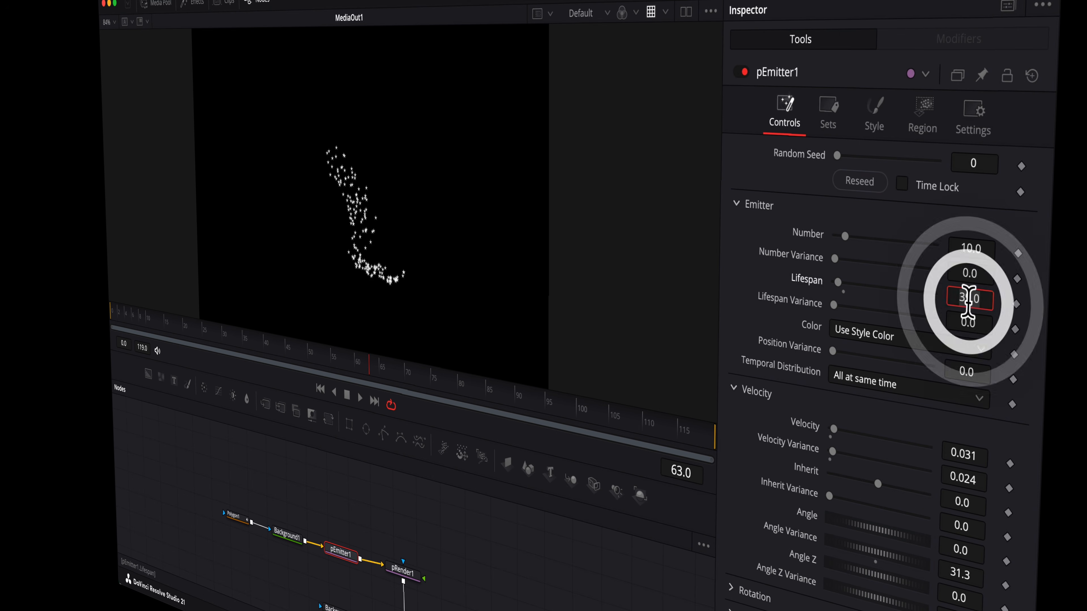
key("Tab")
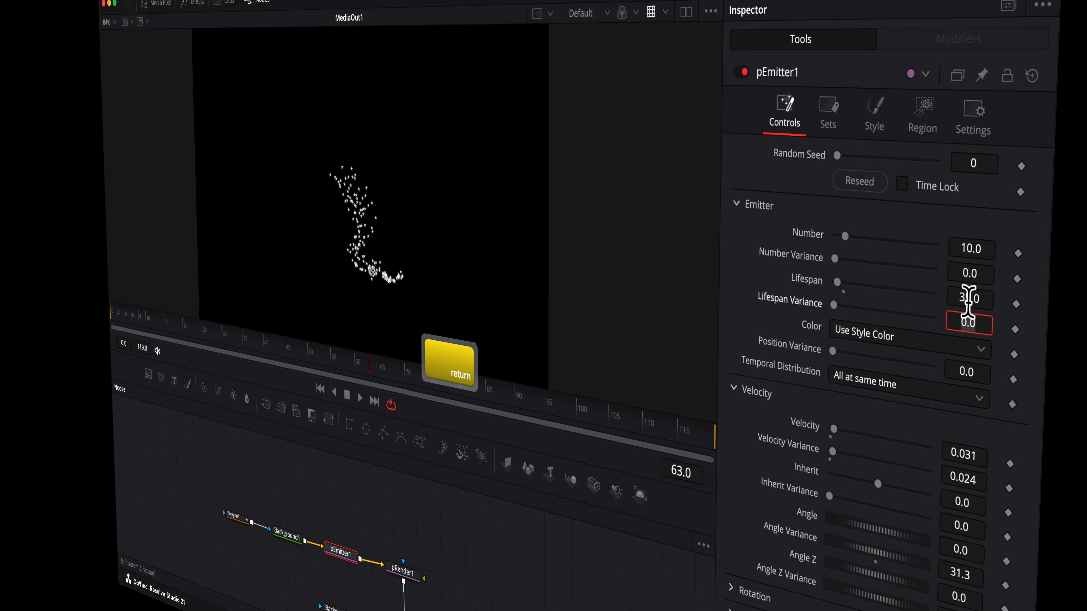
Add a bright cyan stop at about 0.967 on the Color Over Life gradient so the white particles turn cyan.
left_click(876, 122)
left_click(742, 277)
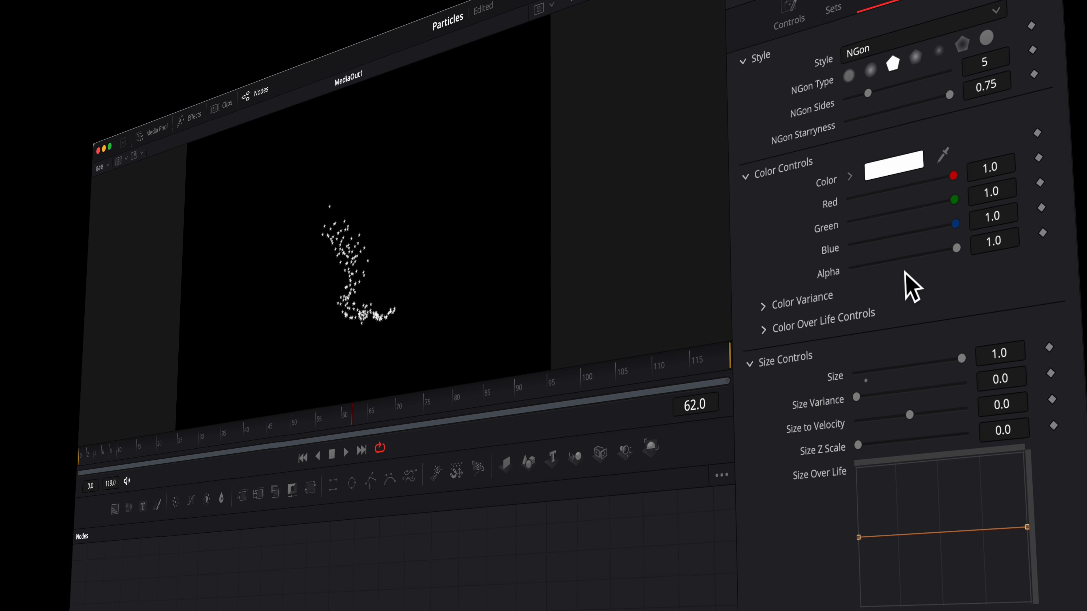
left_click(767, 329)
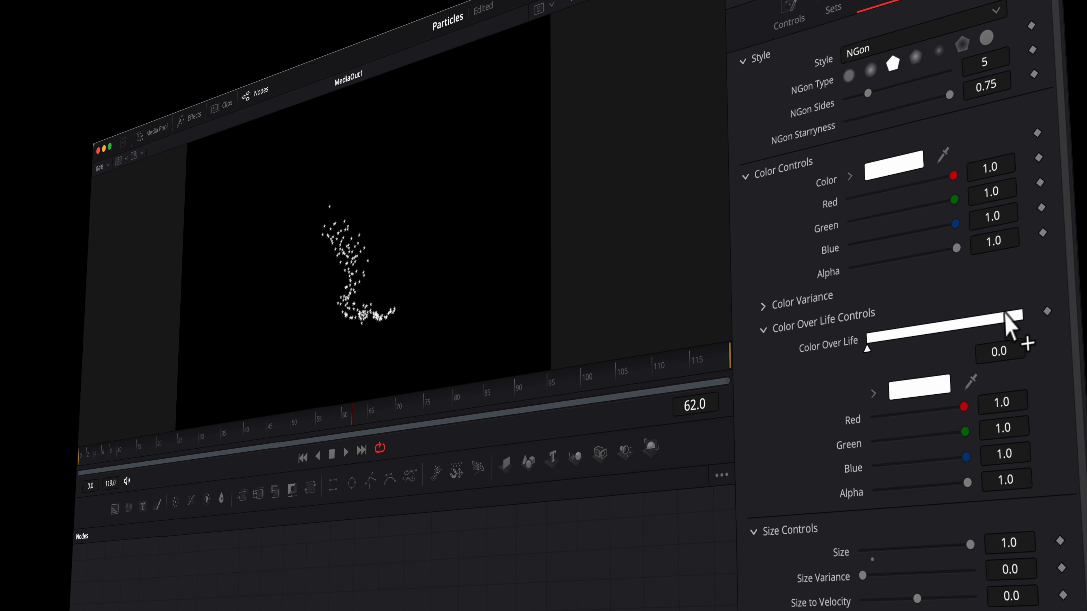
left_click(1018, 319)
left_click_drag(1022, 328, 1019, 329)
left_click(931, 385)
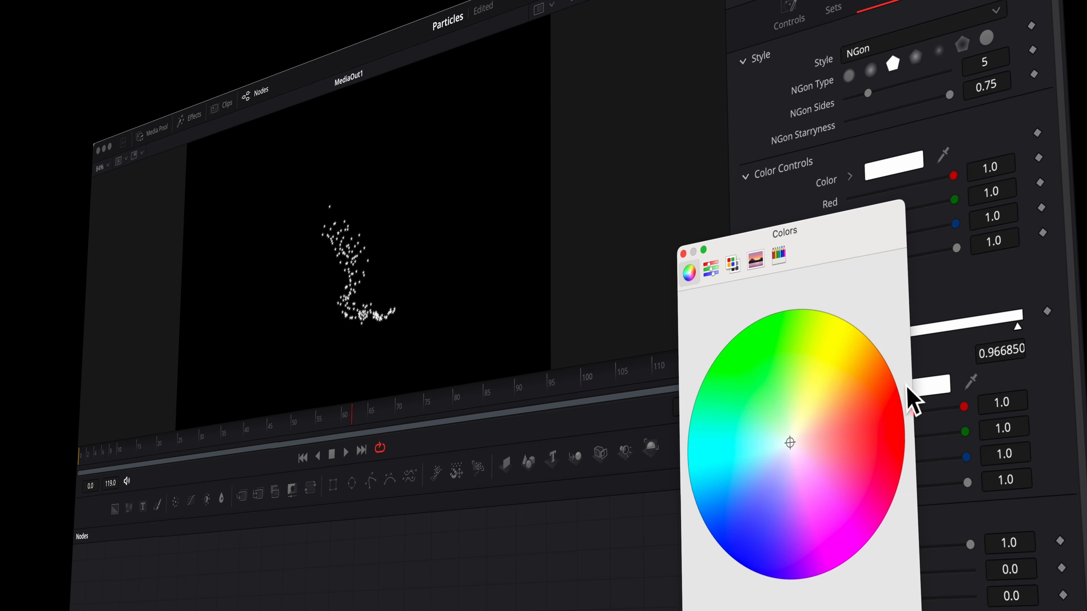
left_click(706, 455)
left_click(701, 456)
key("super+w")
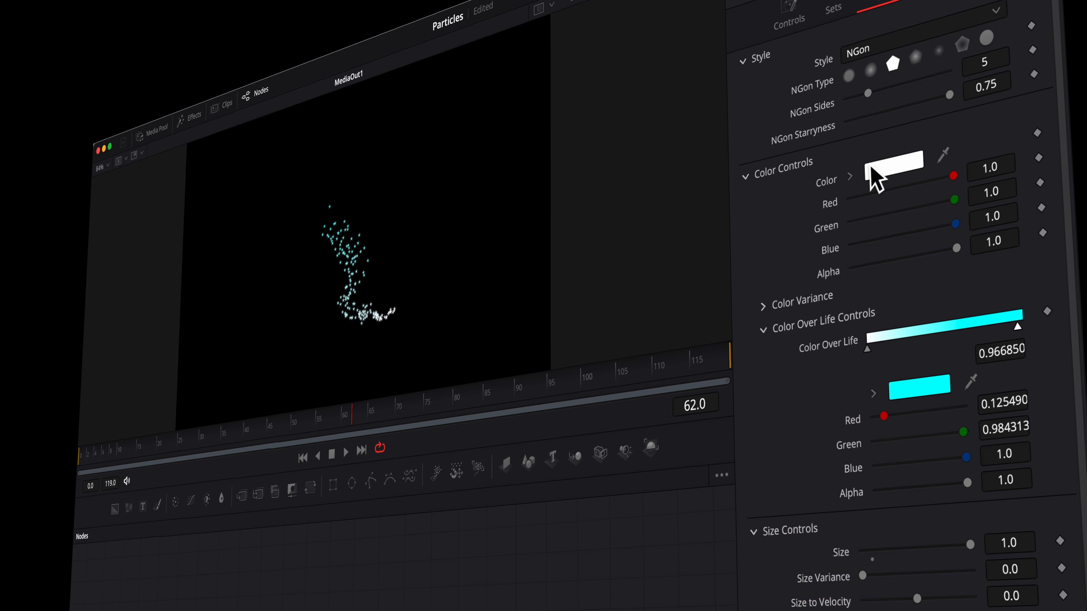
Enlarge the view to 200% and set the particles' Green Variance range to 0.188 low and 0.688 high.
left_click(764, 304)
left_click(109, 165)
left_click(104, 234)
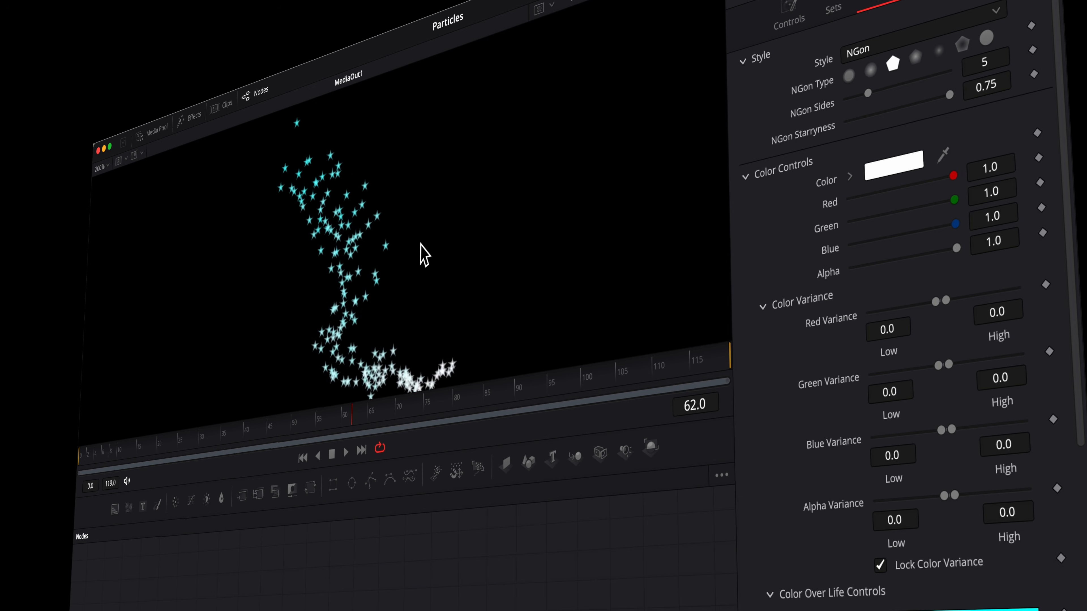
left_click_drag(948, 364, 1000, 357)
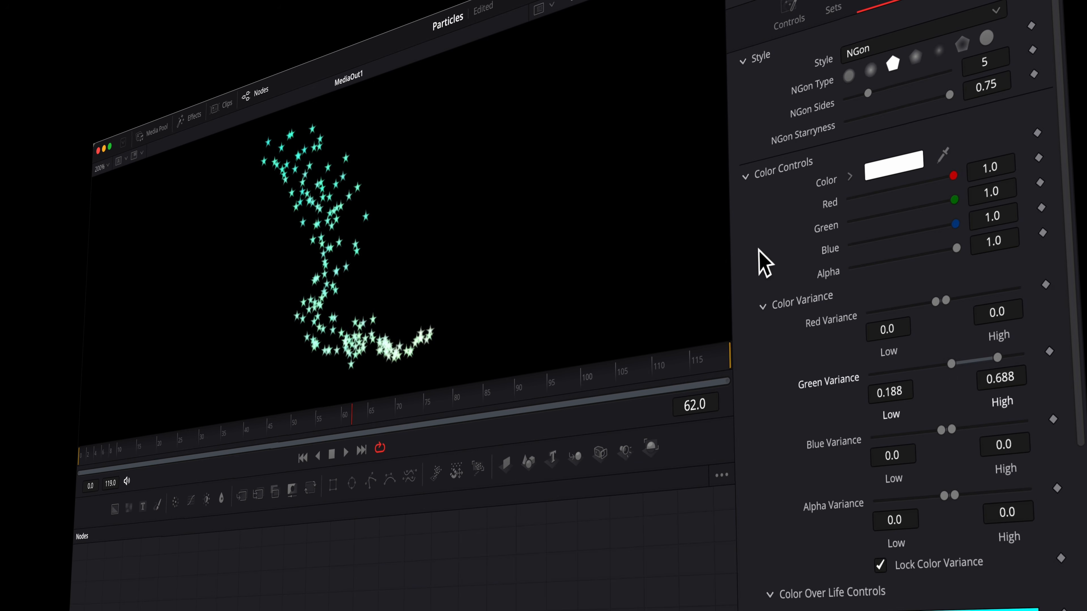
Reshape the Size Over Life curve to climb steeply from zero to the maximum with an upward bow, and increase the size variance.
scroll(799, 363, "down", 9)
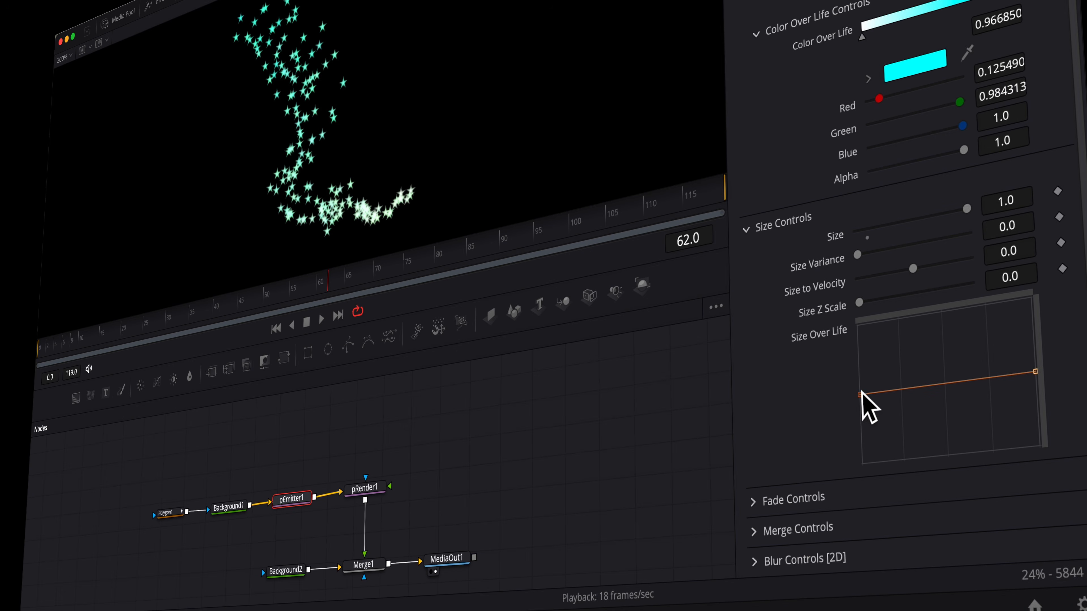
left_click_drag(861, 394, 862, 462)
left_click(1036, 371)
left_click_drag(1035, 372, 1033, 298)
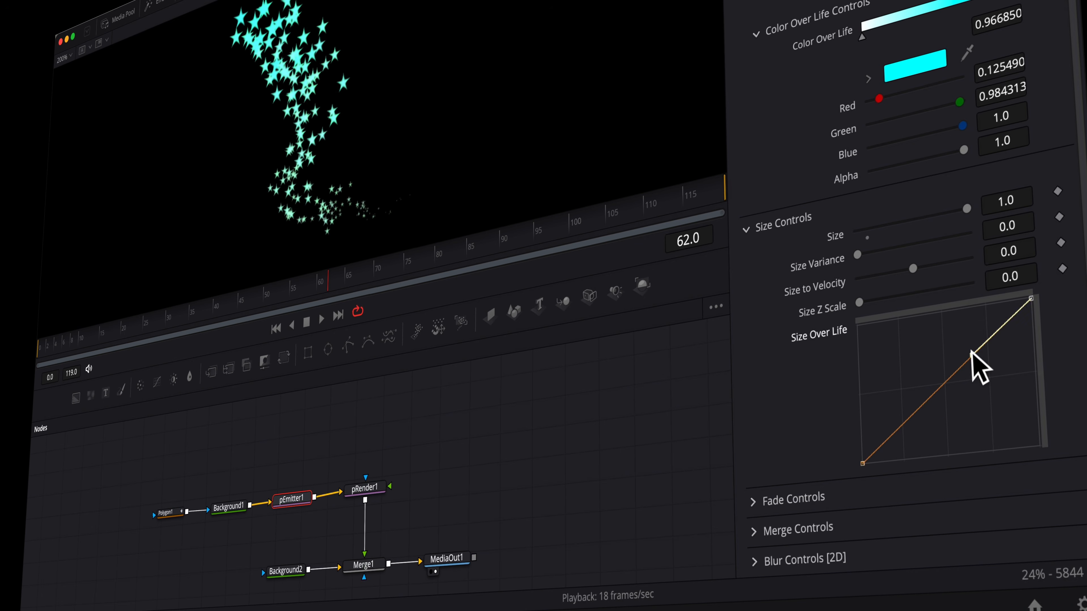
left_click_drag(972, 355, 929, 335)
left_click(863, 464)
left_click_drag(918, 411, 906, 379)
left_click_drag(857, 253, 905, 245)
Set the particle fade range to 0.122 for fade in and 0.378 for fade out.
left_click(752, 504)
scroll(979, 456, "down", 2)
left_click_drag(866, 447, 884, 447)
left_click_drag(1043, 430, 934, 441)
Raise the end of the particles' Blur Over Life curve so that blur increases with age.
left_click(755, 561)
scroll(771, 381, "down", 5)
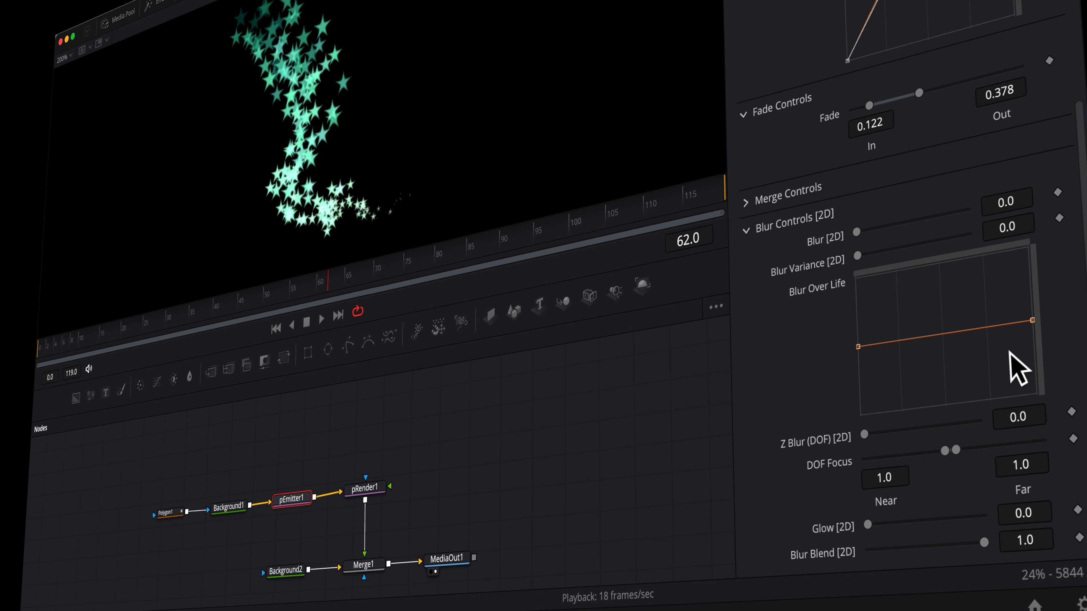
left_click_drag(1032, 321, 1013, 257)
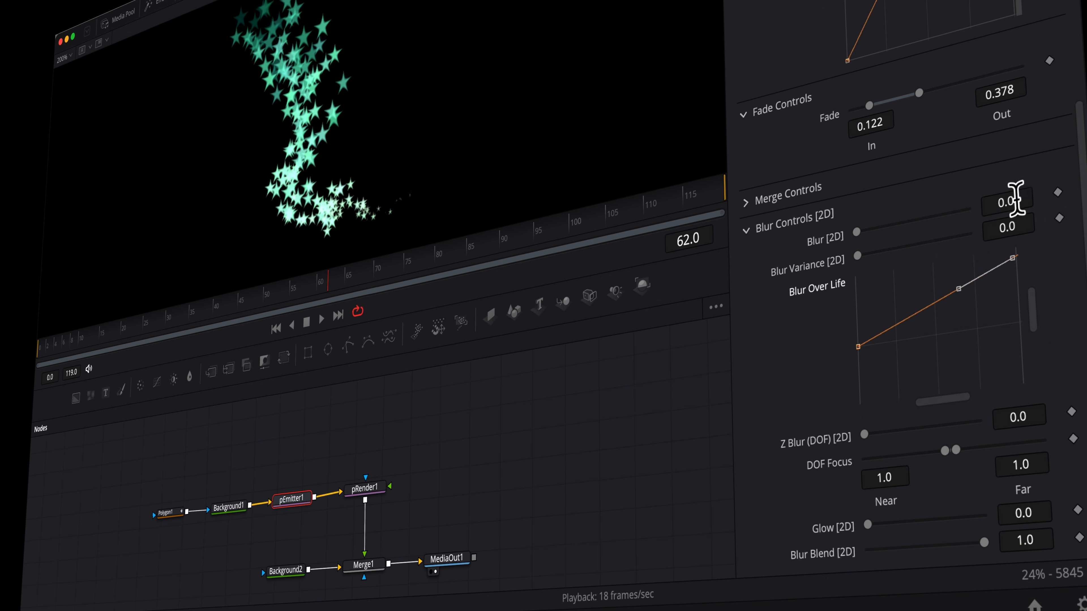
Set the particles' 2D Blur to 0.02 and bend the end of the Blur Over Life curve into an upward bow.
left_click(1016, 200)
type("1")
key("Return")
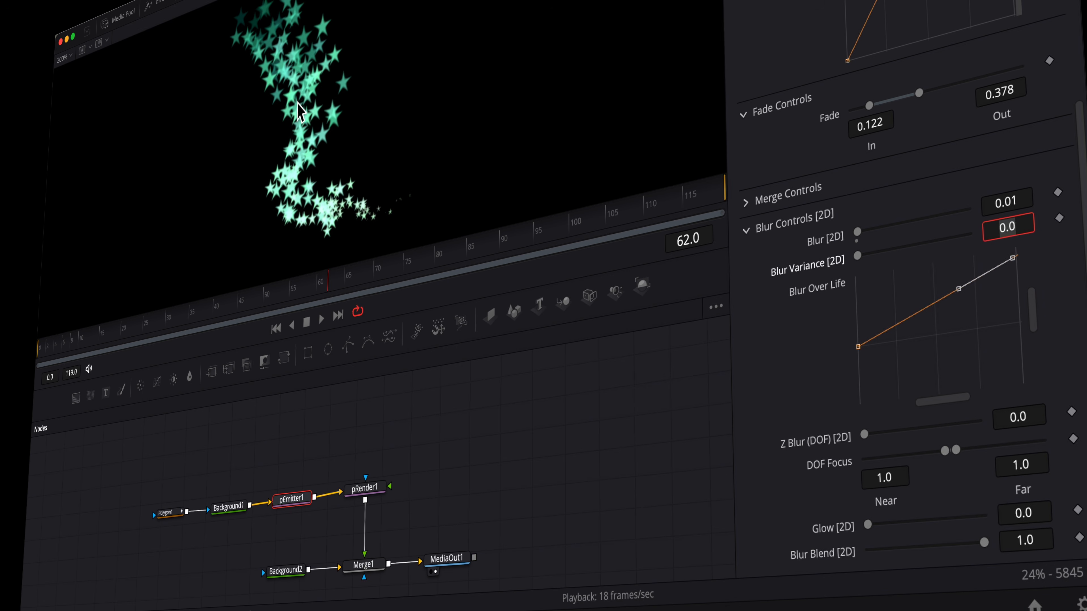
left_click_drag(958, 287, 947, 278)
key("BackSpace")
type("2")
key("Return")
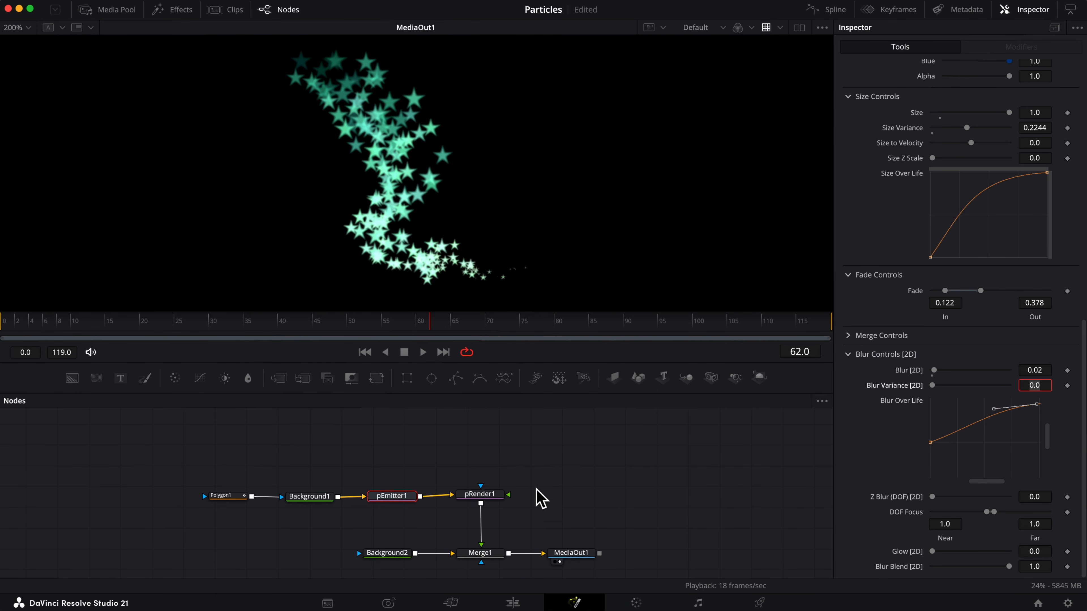
scroll(561, 495, "down", 1)
scroll(470, 442, "up", 1)
Play back the star trail animation from an early frame and stop it near the end.
left_click_drag(379, 334, 155, 319)
left_click(423, 352)
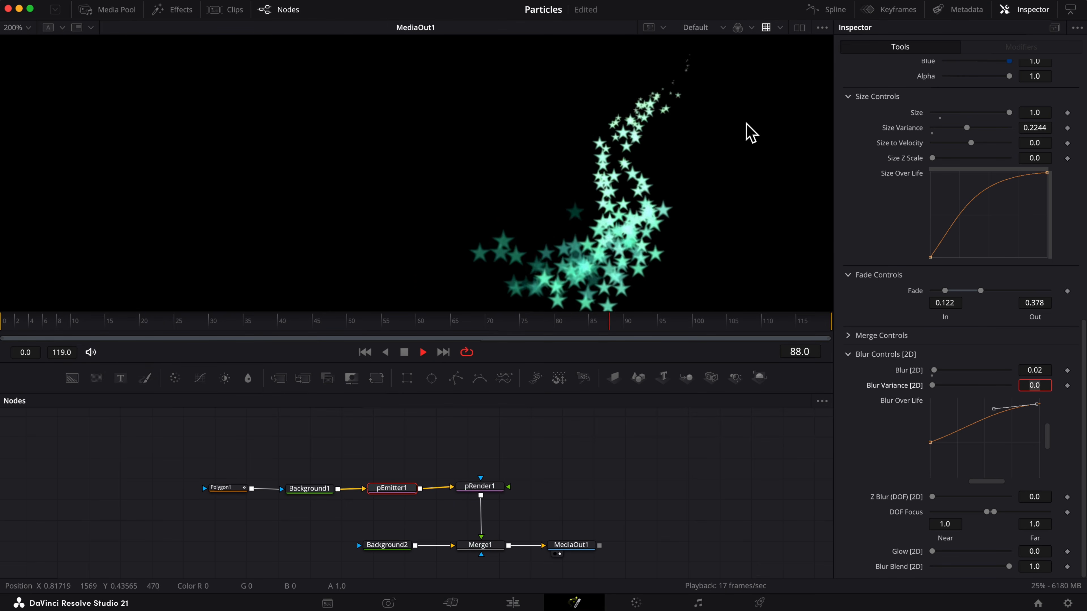
left_click(404, 351)
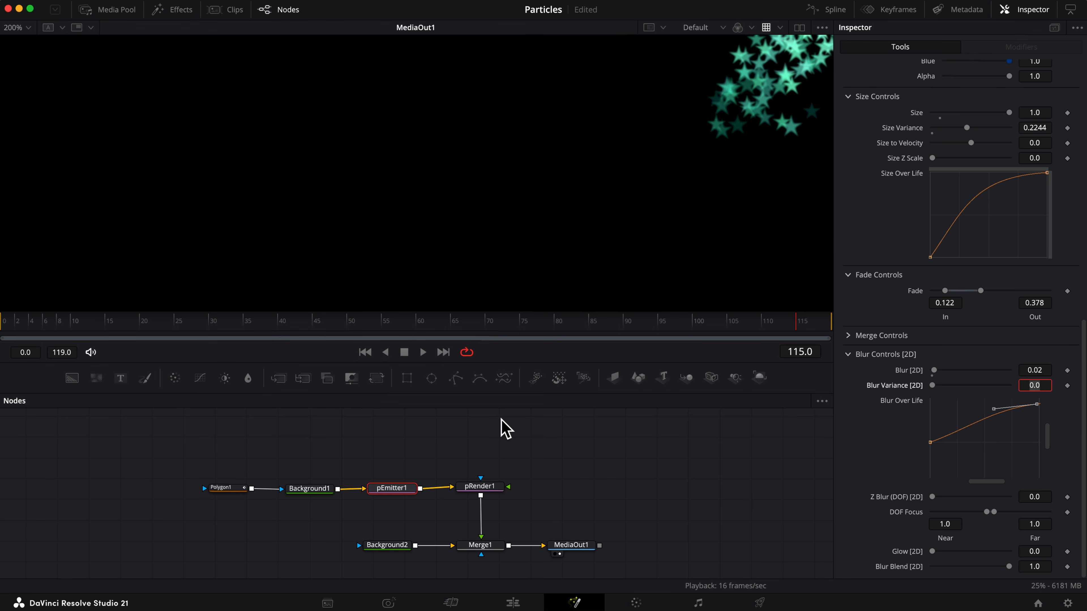
left_click_drag(235, 490, 215, 491)
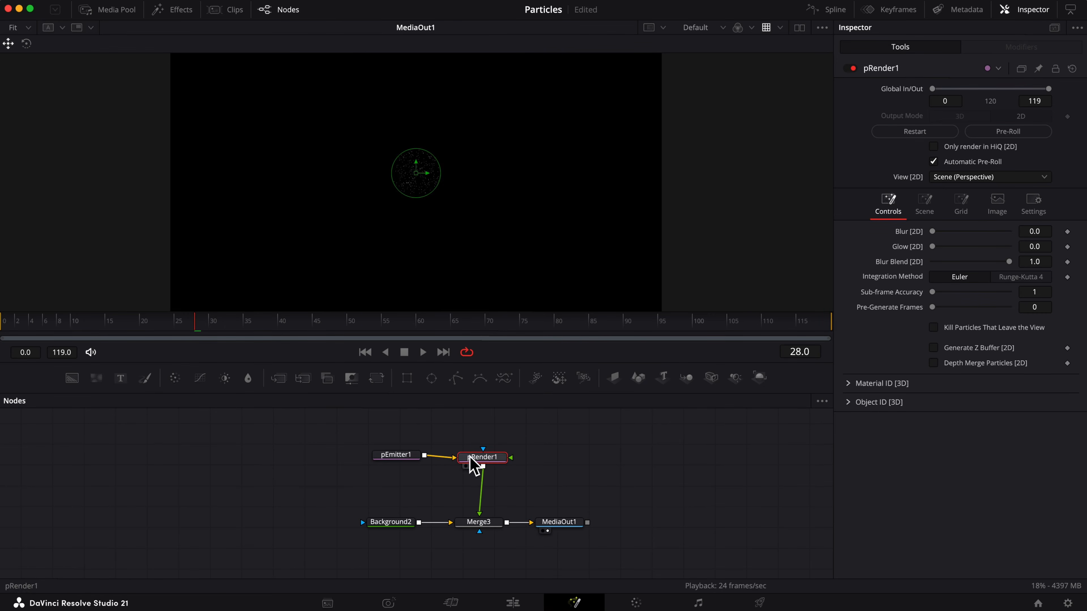
Change pEmitter1's particle style to Blob and set the particle size to 0.4764.
left_click(389, 461)
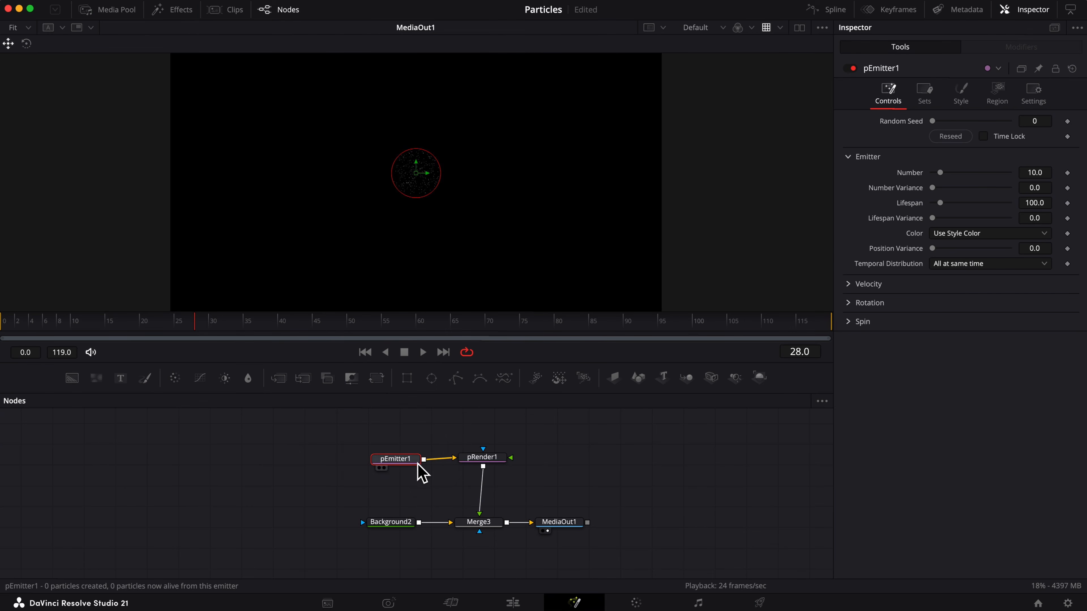
left_click(960, 92)
left_click(957, 140)
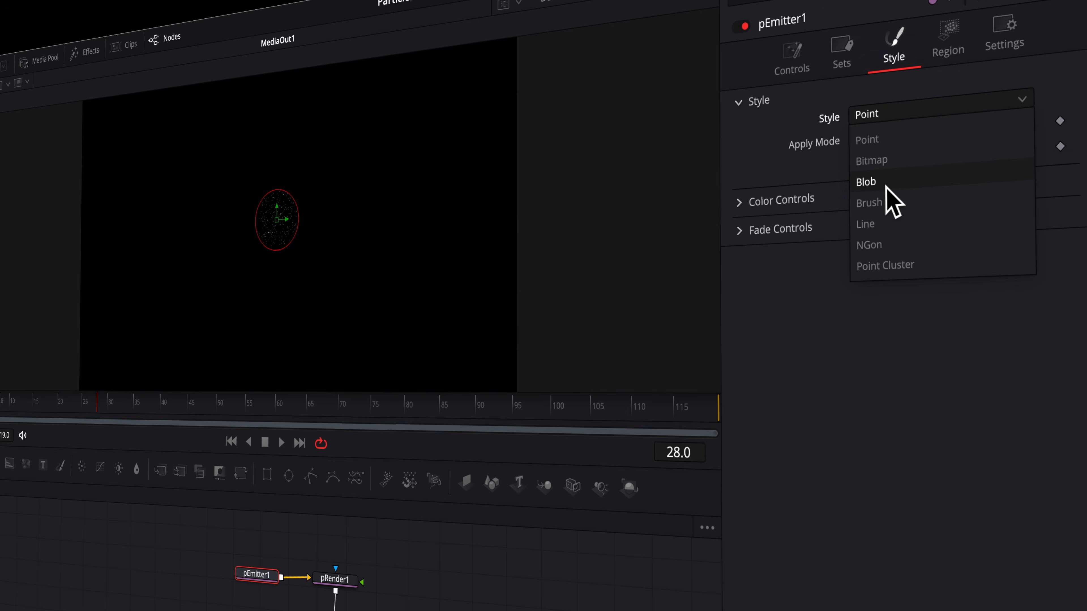
left_click(886, 186)
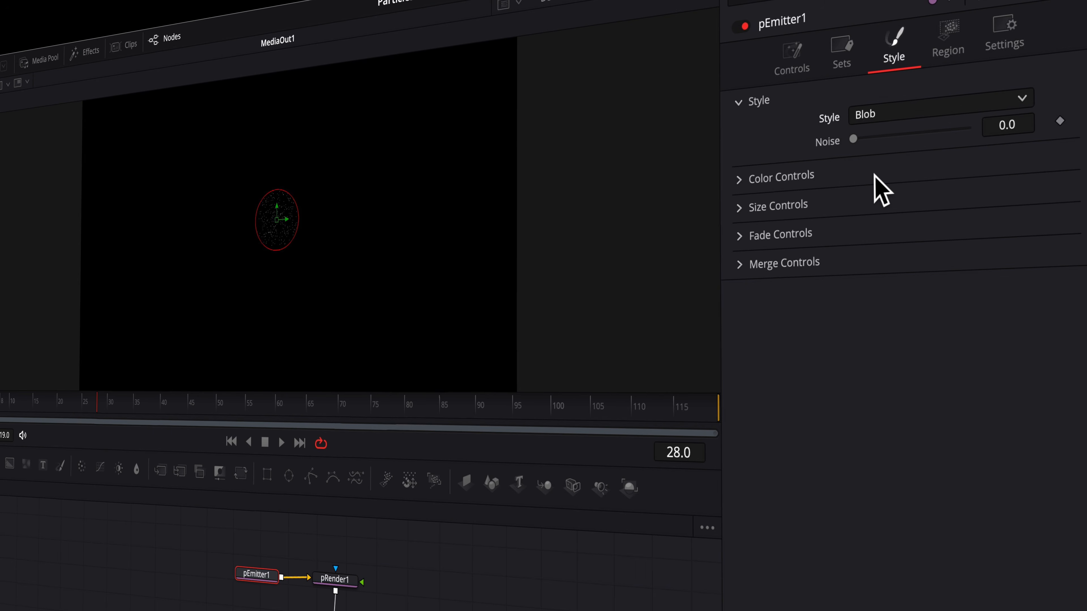
left_click(740, 209)
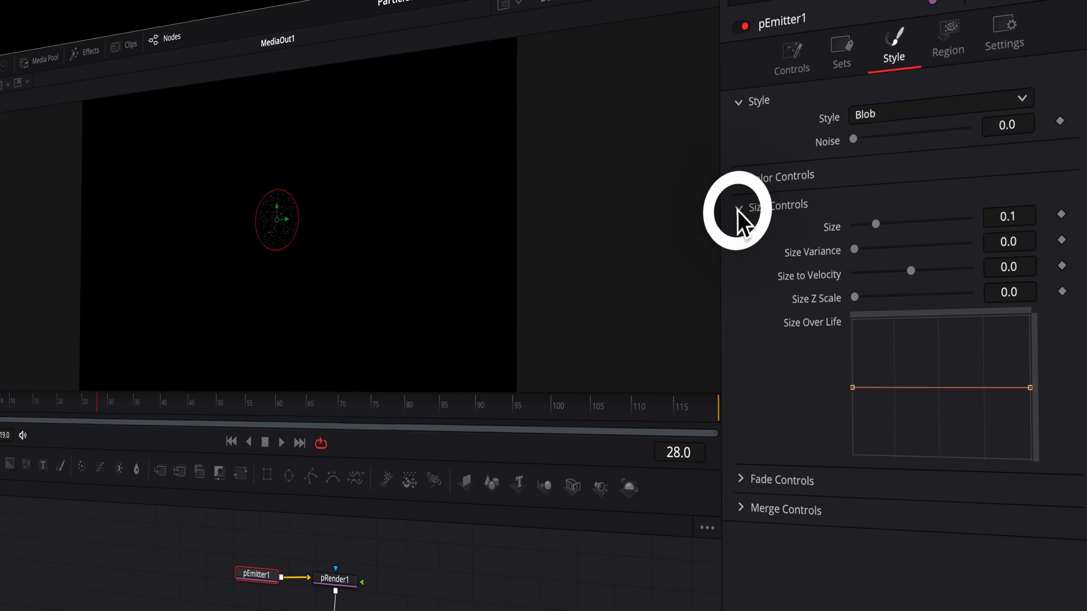
left_click_drag(875, 223, 964, 220)
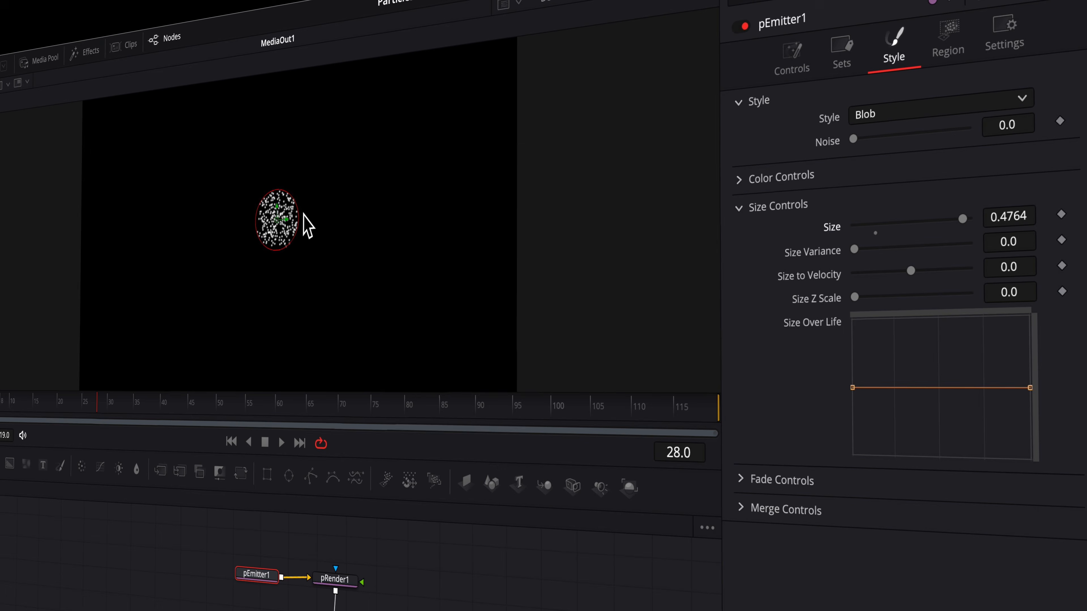
Enlarge the emitter's round region to fill most of the frame's height and set Number to 41.7.
left_click_drag(299, 217, 360, 223)
left_click(790, 50)
left_click_drag(866, 170, 900, 170)
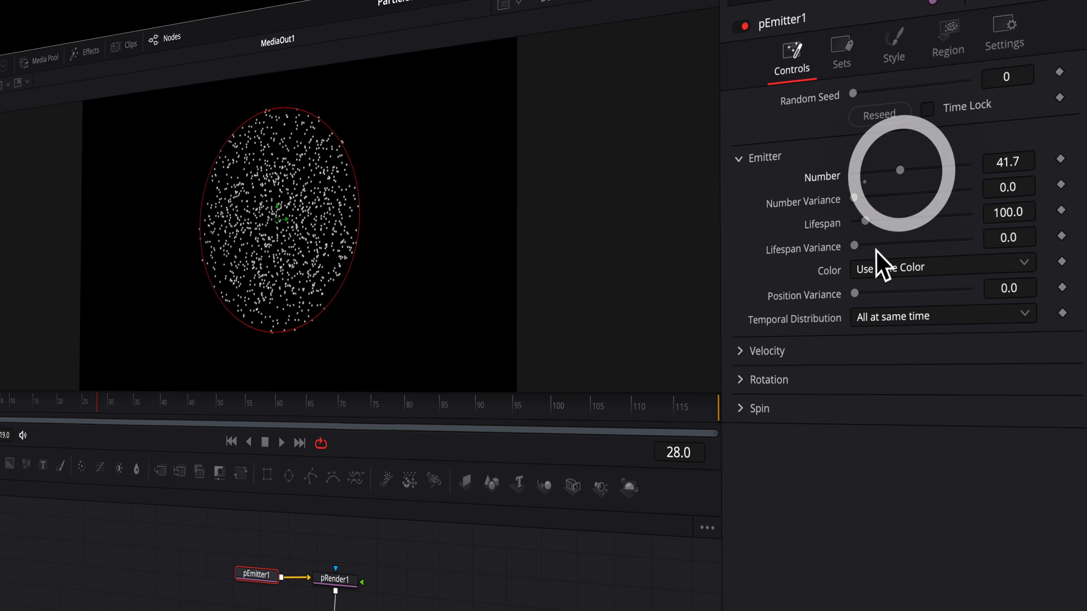
Set the emitter's Position Variance to 0.1, Lifespan to 165 with a variance of 5.5, and Number Variance to 11.
left_click_drag(854, 293, 1002, 308)
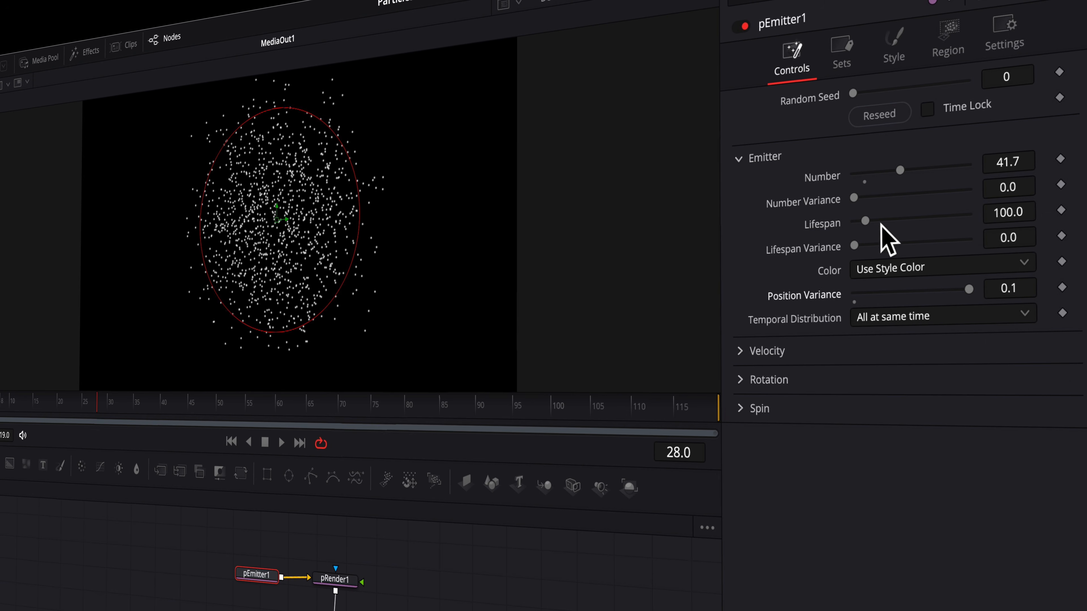
left_click_drag(865, 220, 860, 246)
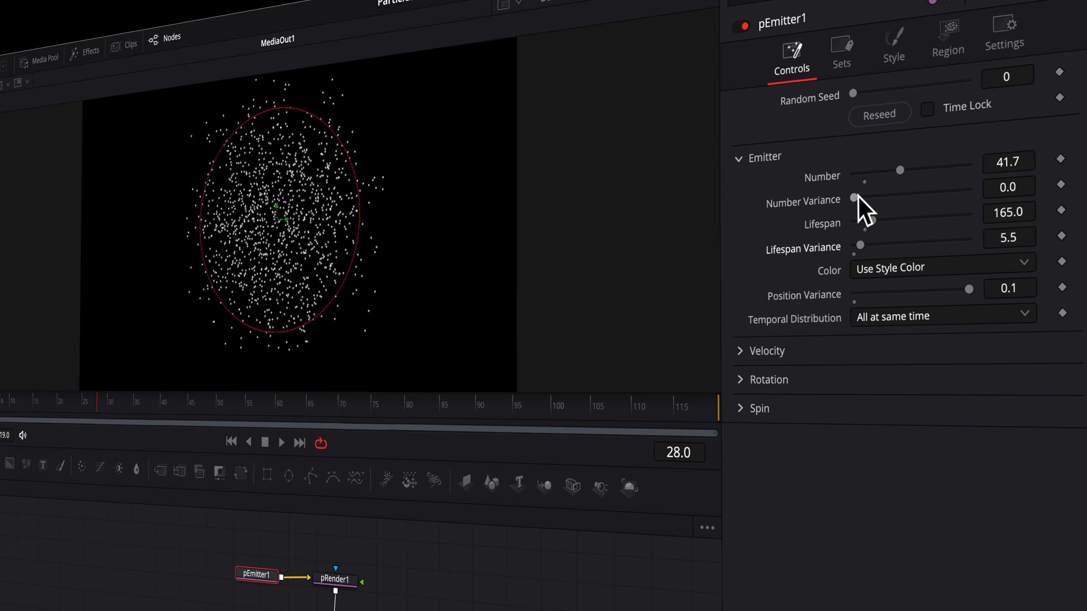
left_click_drag(857, 196, 866, 196)
Set the emitter's Velocity to 0.063, Angle Z to -91.3 and Velocity Variance to 0.039.
left_click(741, 353)
left_click_drag(854, 374, 861, 373)
left_click_drag(951, 524, 919, 529)
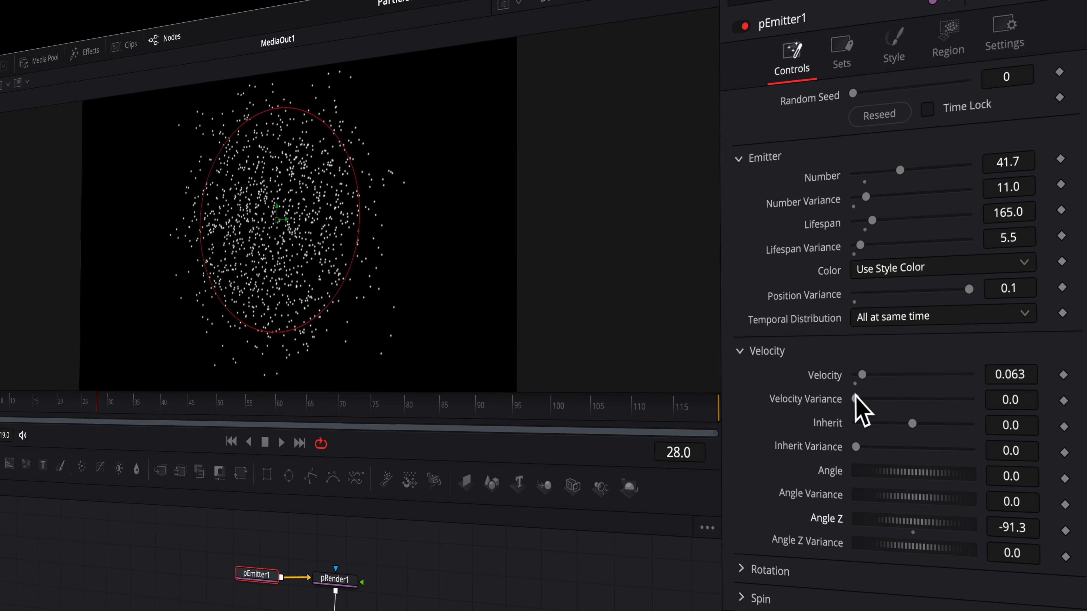
left_click_drag(854, 396, 861, 397)
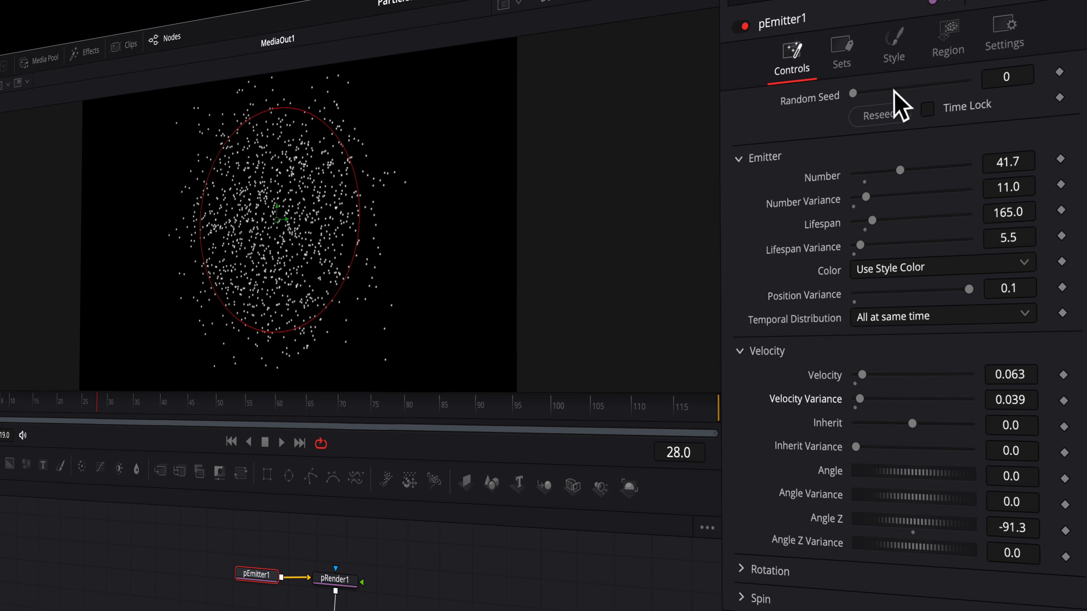
Reshape the blob particles' Size Over Life curve to fall from a high start to the minimum, bowed upward near the end.
left_click(901, 30)
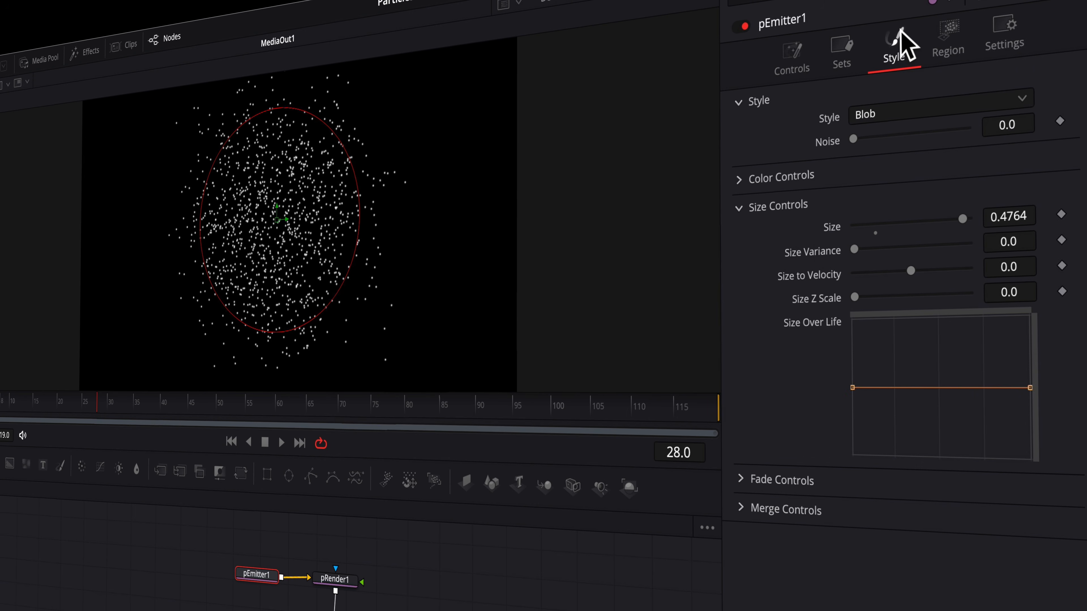
left_click_drag(854, 386, 849, 320)
left_click_drag(1018, 387, 1018, 446)
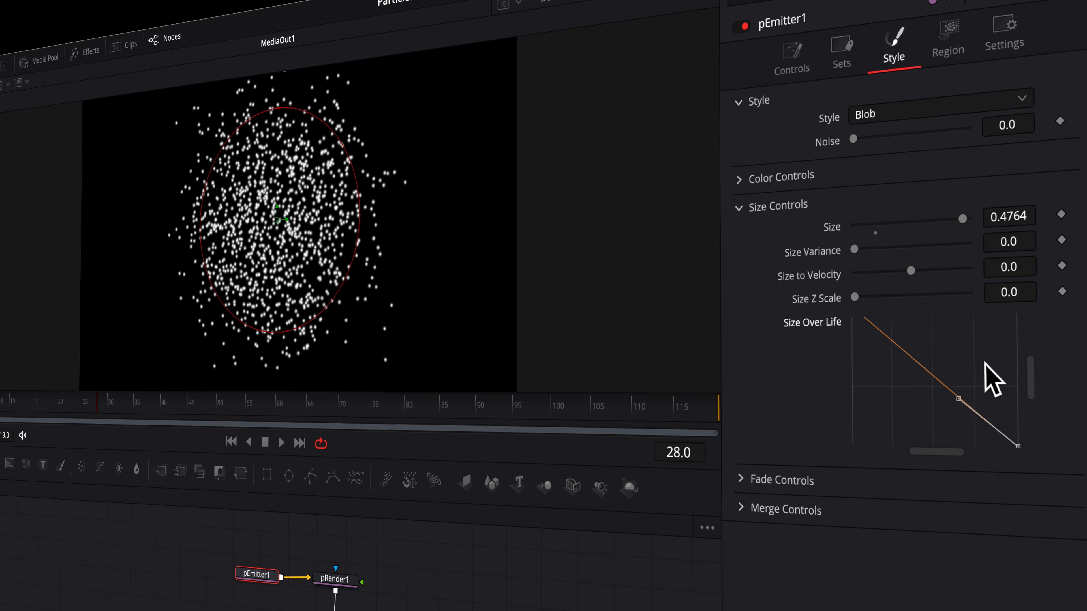
left_click_drag(961, 396, 993, 355)
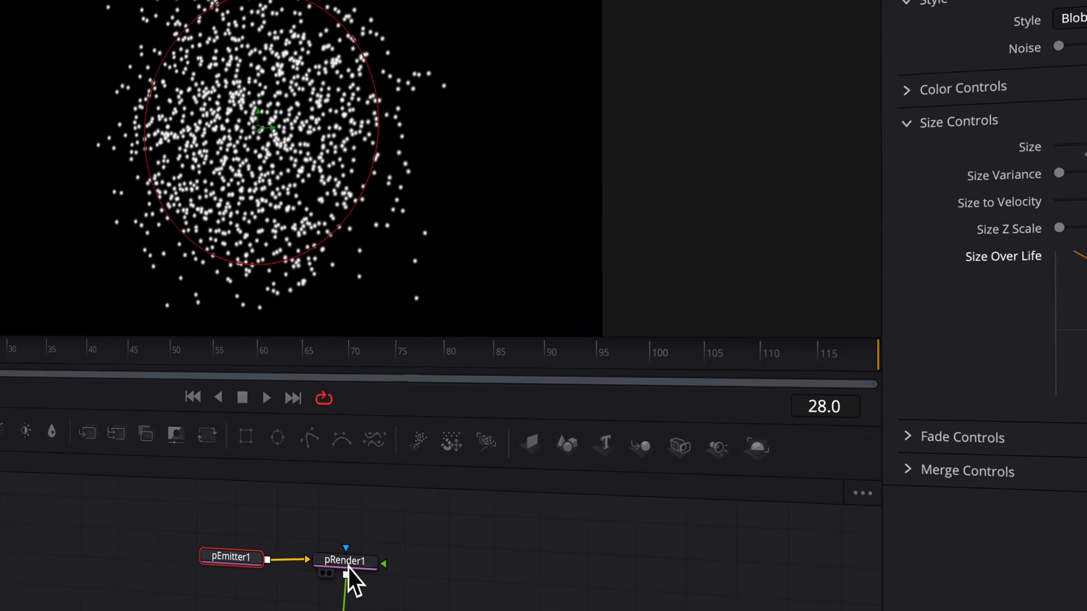
Insert a Radial Blur node after pRender1 with Smooth Strength 0.575 and play back the swirling result.
left_click(340, 578)
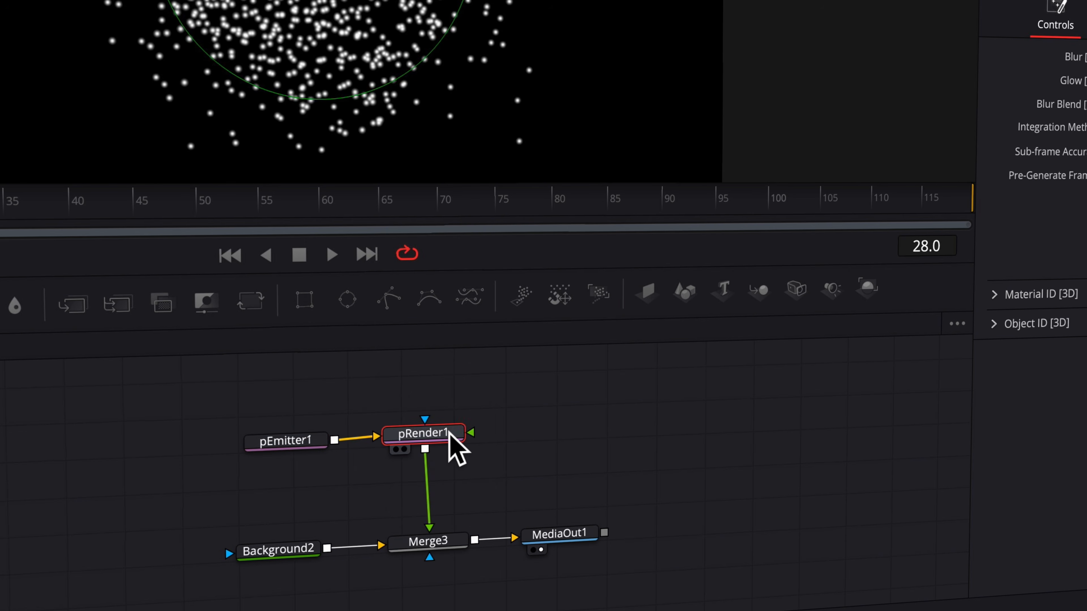
key("shift+space")
type("radial")
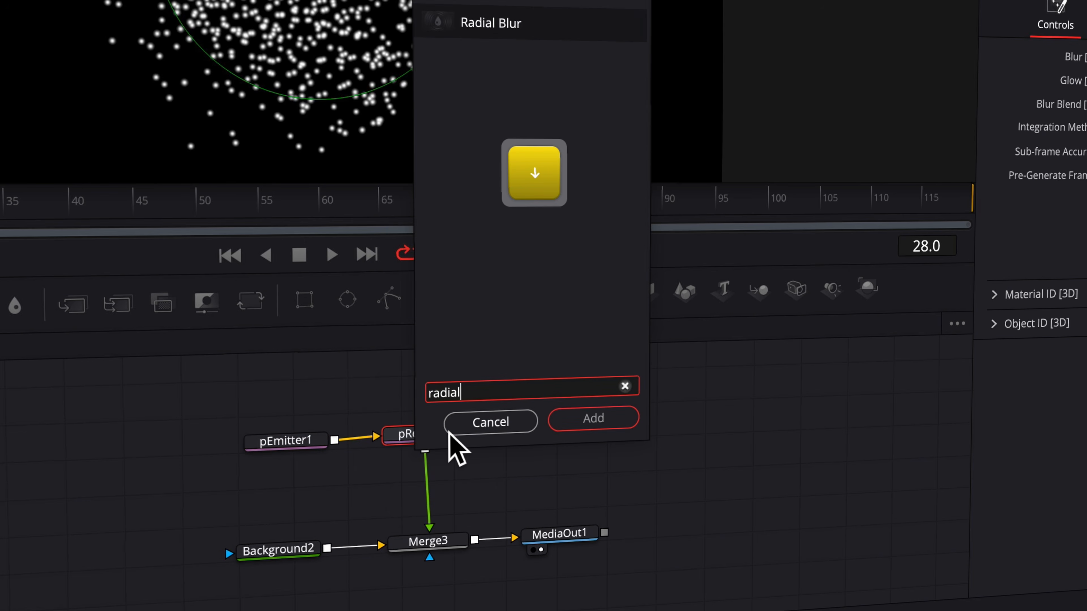
key("Return")
left_click(459, 471)
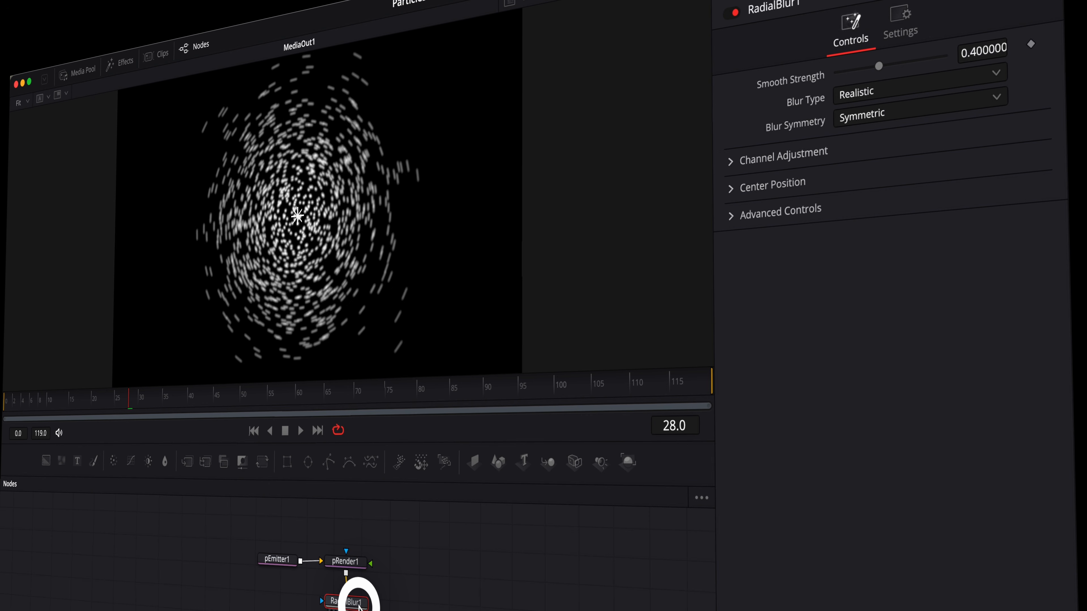
left_click_drag(879, 66, 897, 64)
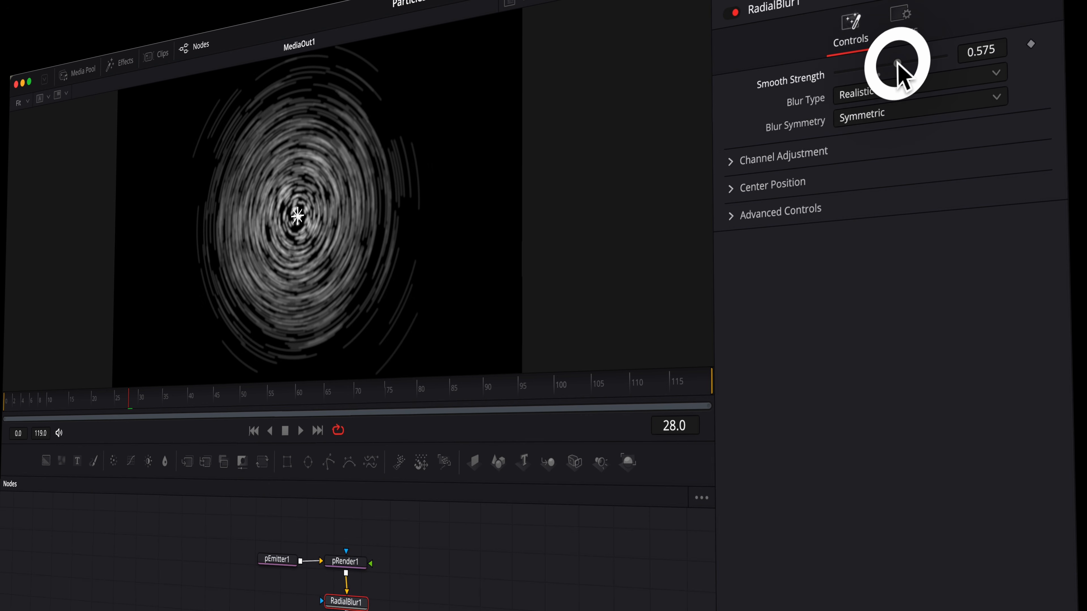
left_click(299, 431)
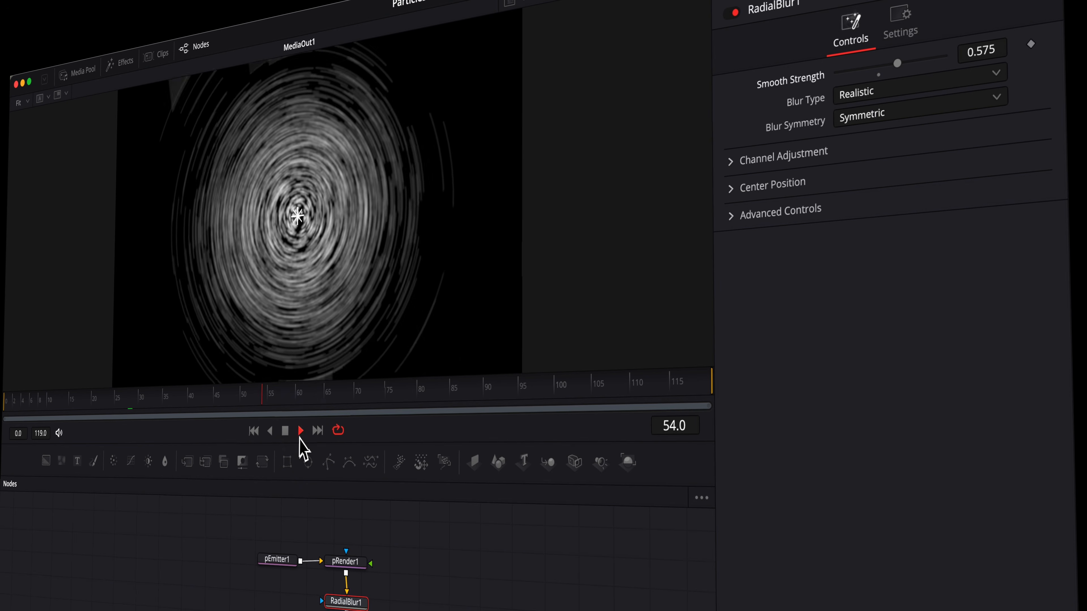
left_click(285, 431)
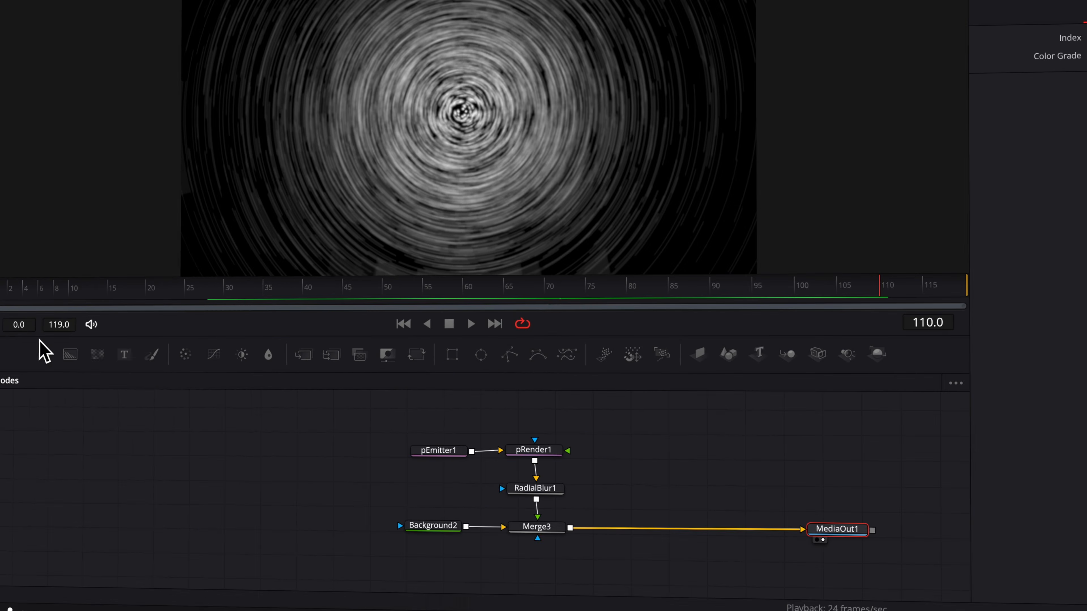
Add a Background node masked by an Ellipse and merge it over Merge3's output before MediaOut1.
left_click_drag(46, 460, 446, 568)
left_click_drag(309, 462, 442, 534)
left_click_drag(658, 420, 631, 453)
left_click_drag(699, 453, 572, 530)
left_click(664, 452)
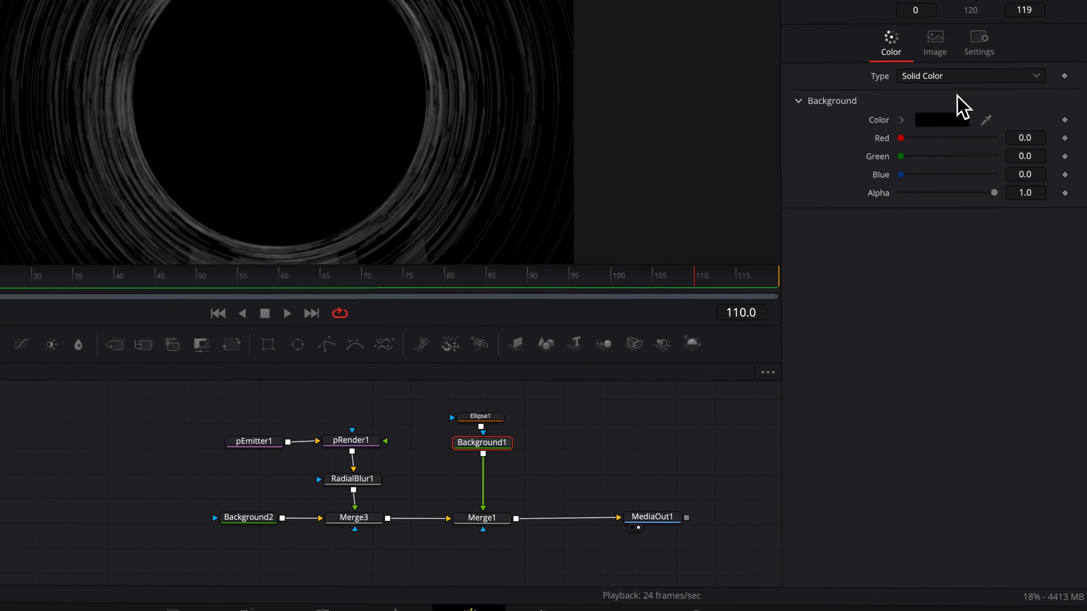
Set Background1's color to a warm grey with red 0.521568, green 0.513725 and blue 0.494117.
left_click(941, 120)
left_click(799, 531)
left_click(810, 530)
left_click_drag(841, 499, 834, 498)
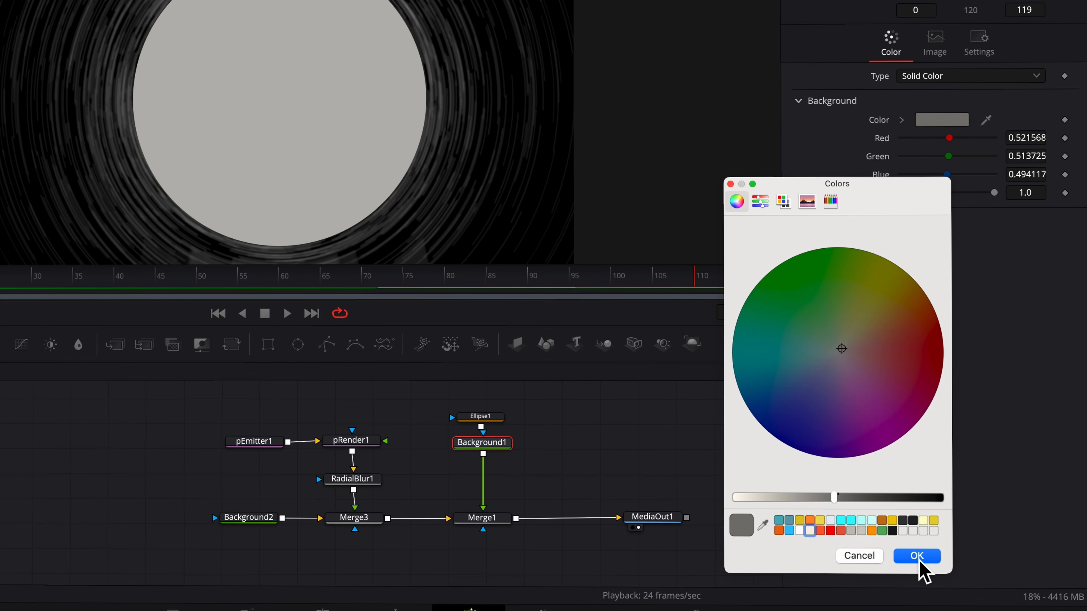
left_click(919, 559)
Set Ellipse1's Soft Edge to 0.0457 and scale the disc in Merge1 to a Size of 0.64.
left_click(479, 418)
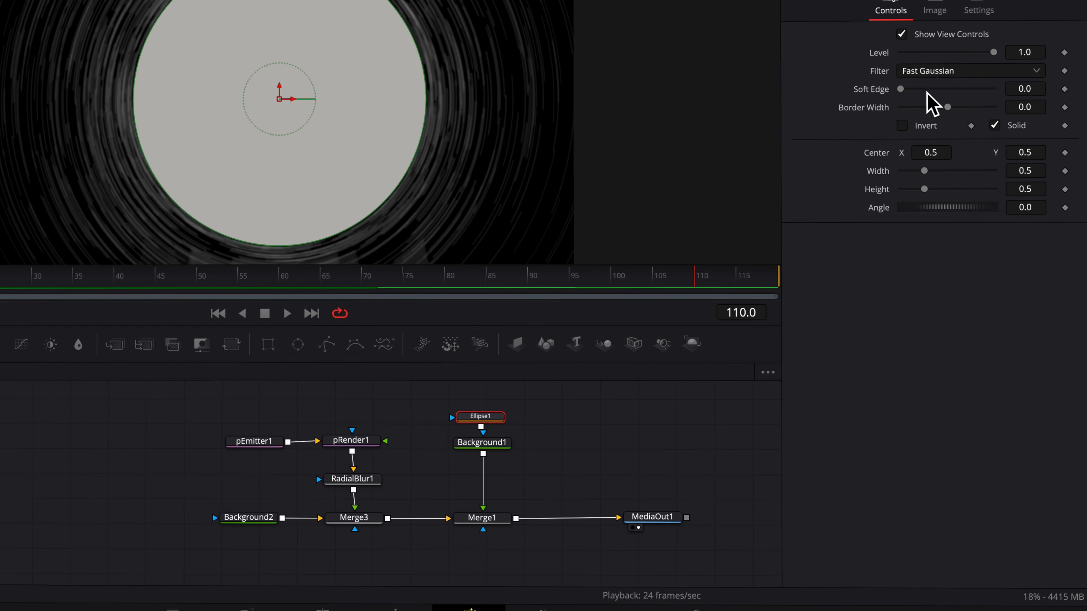
left_click_drag(900, 89, 922, 89)
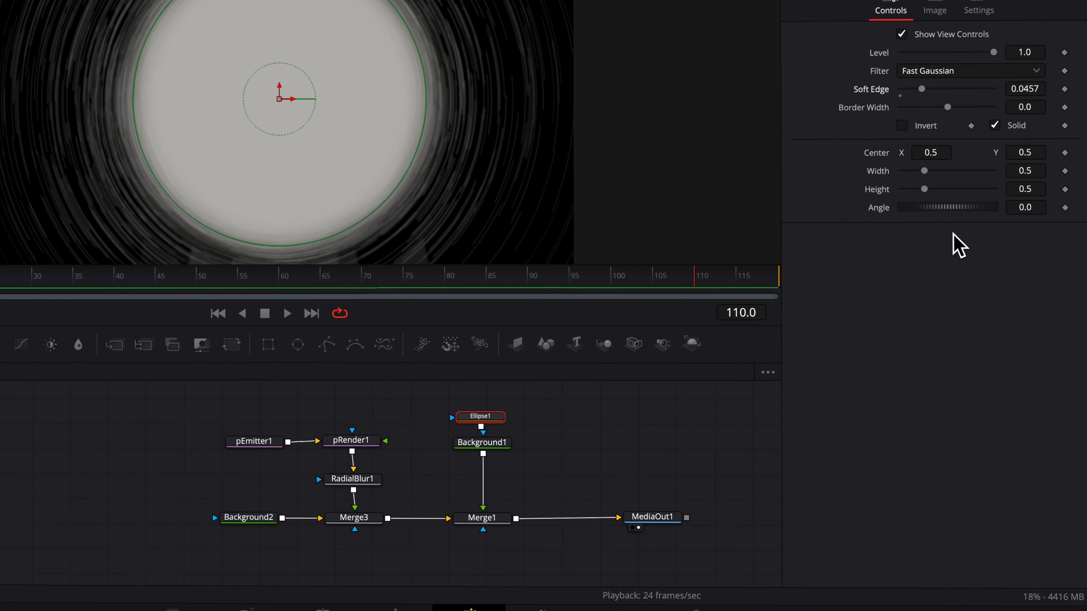
left_click(492, 517)
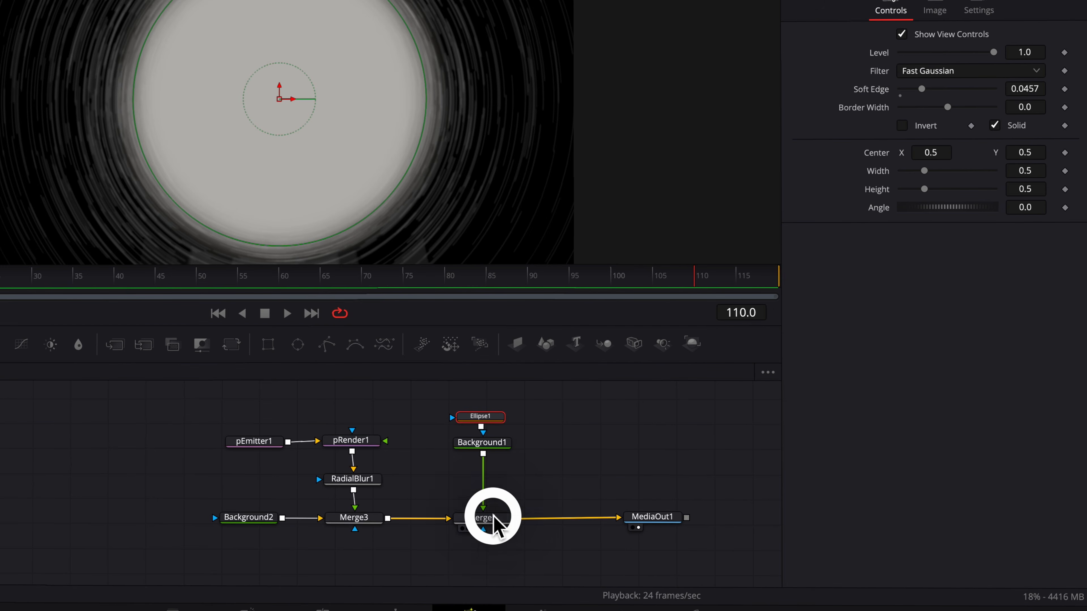
left_click_drag(947, 69, 934, 70)
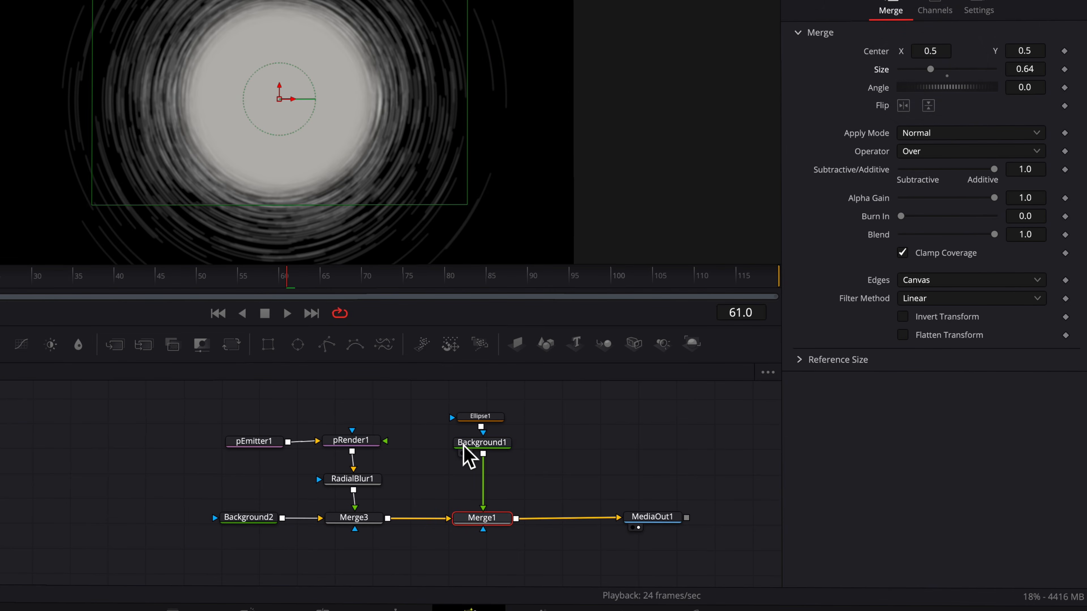
Duplicate Background1 with its Ellipse mask and merge the copy over Merge1's output.
left_click_drag(464, 445, 462, 453)
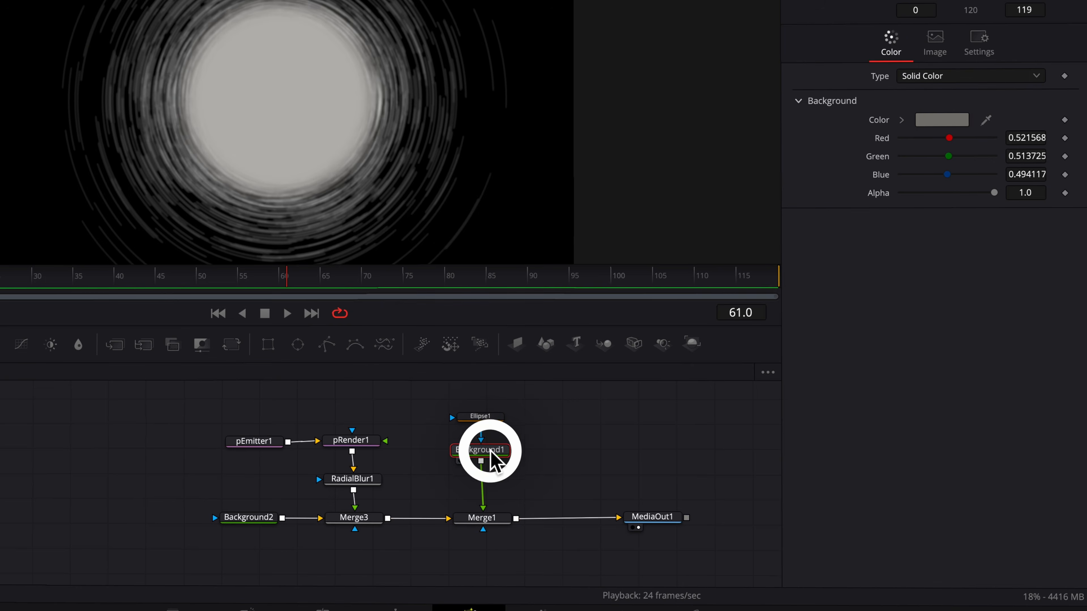
left_click(490, 523)
left_click_drag(487, 451, 487, 456)
left_click_drag(539, 401, 450, 502)
key("super+c")
left_click(604, 388)
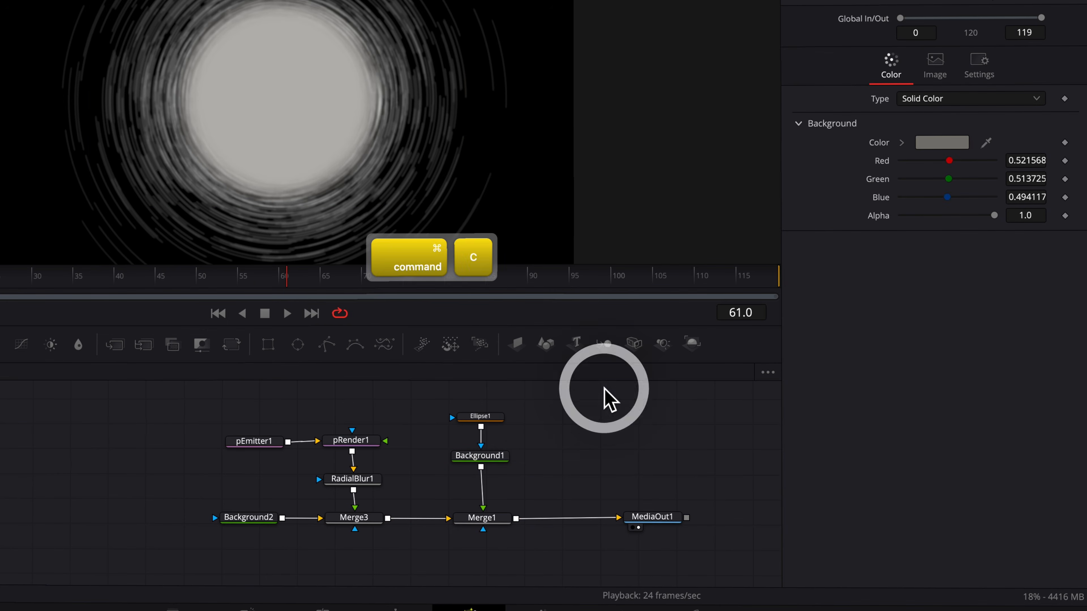
key("super+v")
left_click_drag(626, 432, 516, 518)
Change the duplicated Background's color to near black, with red, green and blue at 0.007843.
left_click(574, 466)
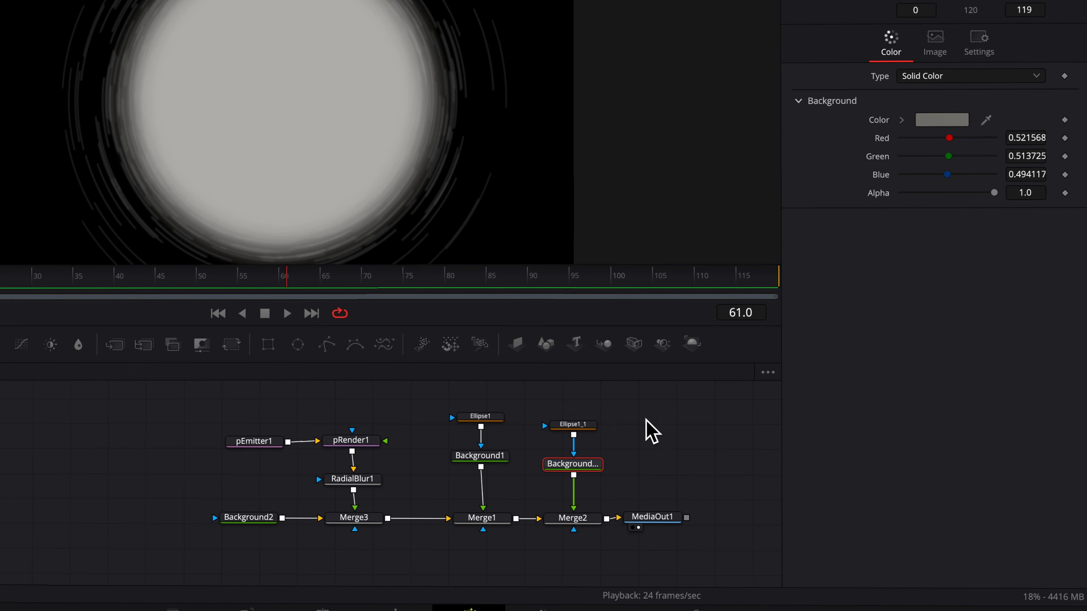
left_click(937, 121)
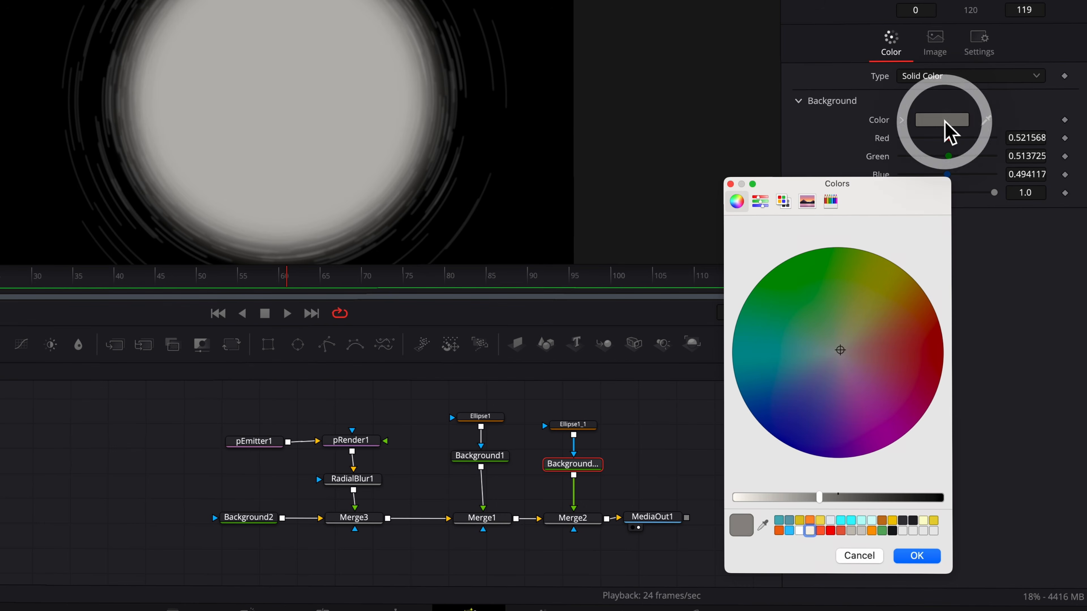
left_click(940, 497)
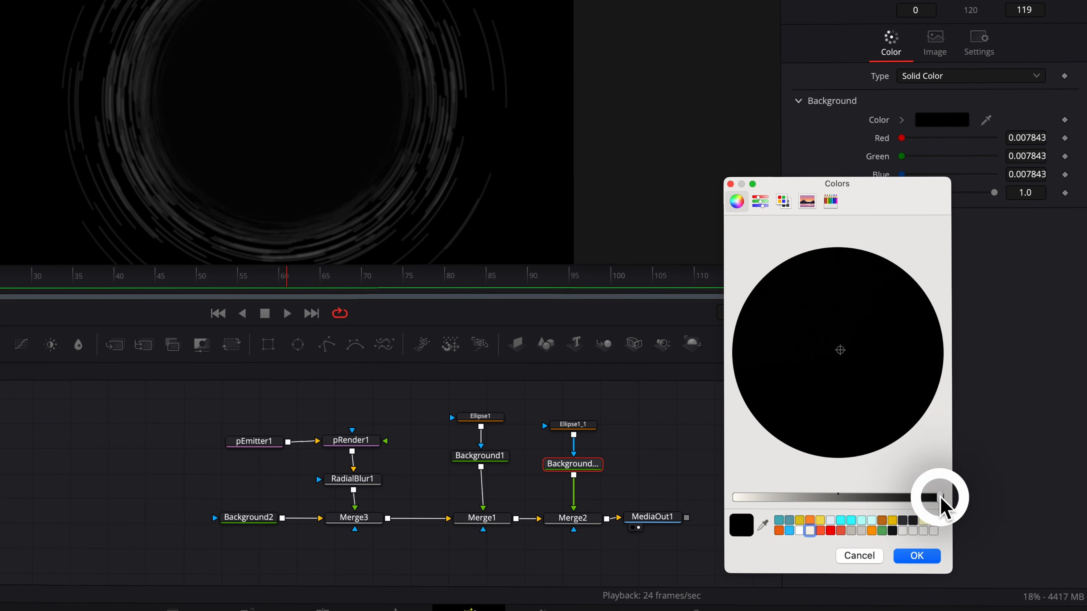
left_click(925, 558)
Set Ellipse1_1's Soft Edge to 0.0, shrink the black disc with Merge2's Size, and play back the result.
left_click(572, 424)
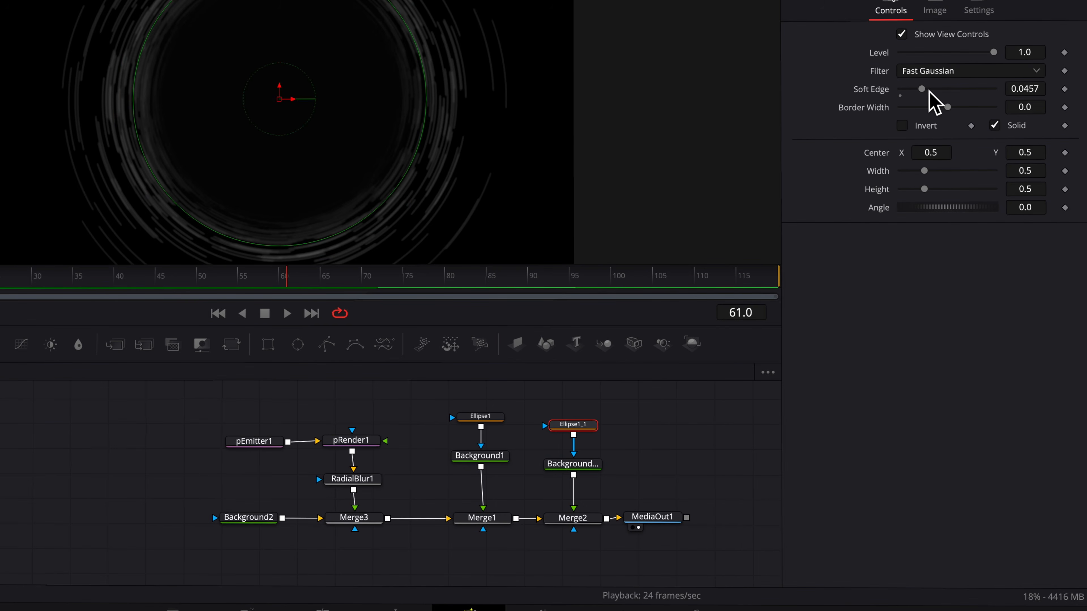
left_click_drag(921, 89, 793, 102)
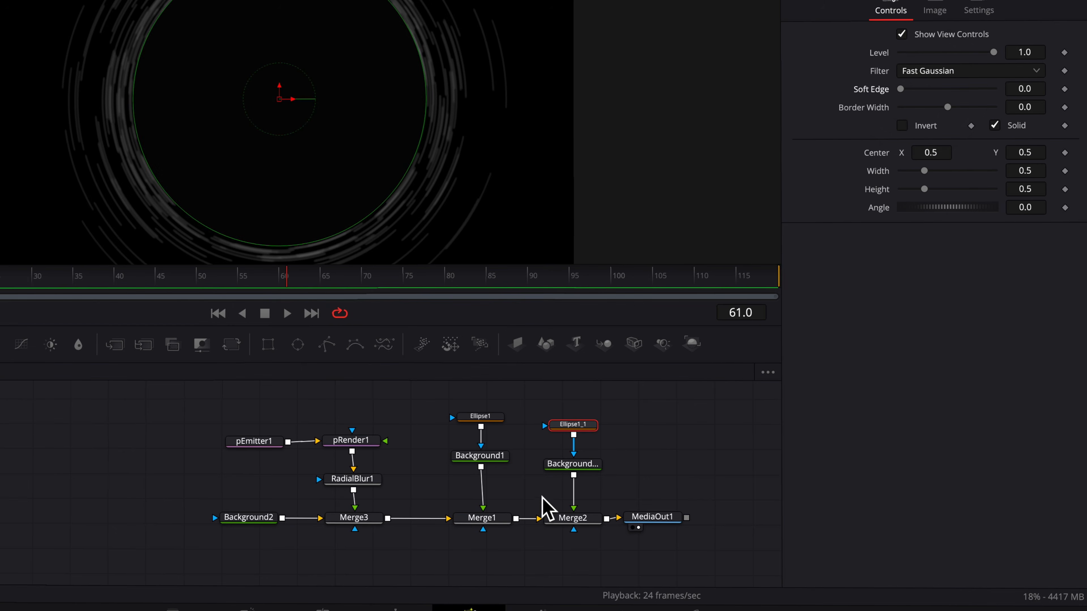
left_click(574, 518)
left_click_drag(947, 71, 928, 71)
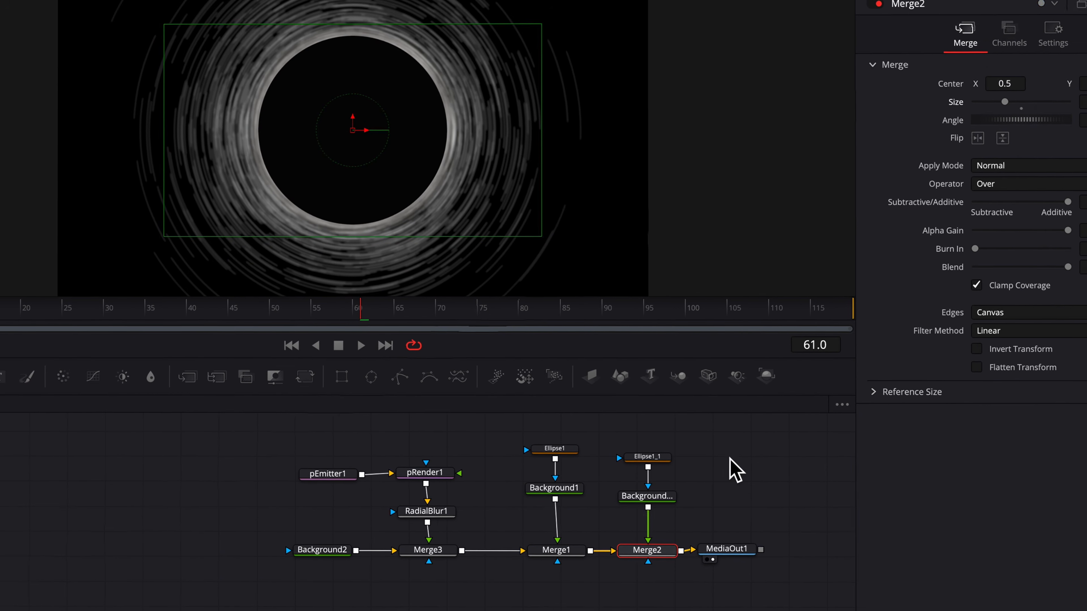
left_click(666, 523)
left_click(300, 320)
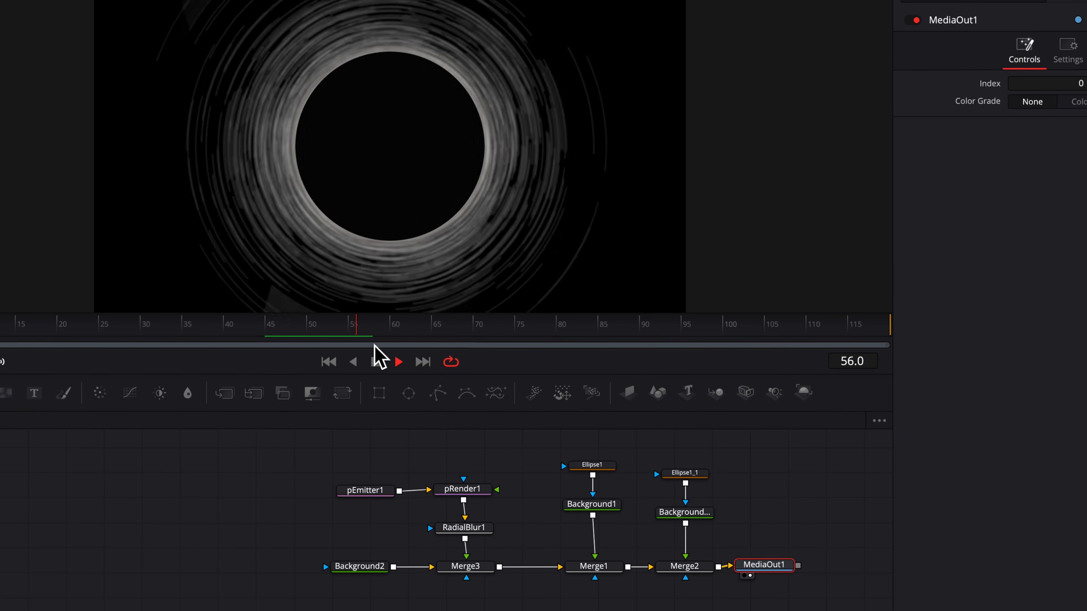
Set RadialBlur1's Border Type to Black and choose its Blur Type.
left_click(464, 528)
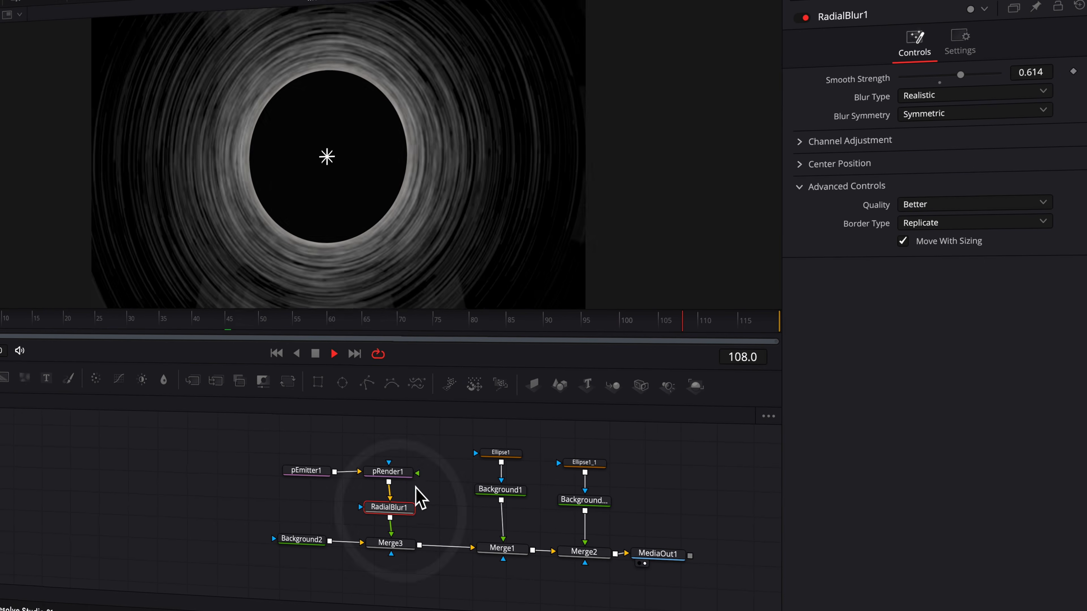
left_click(890, 185)
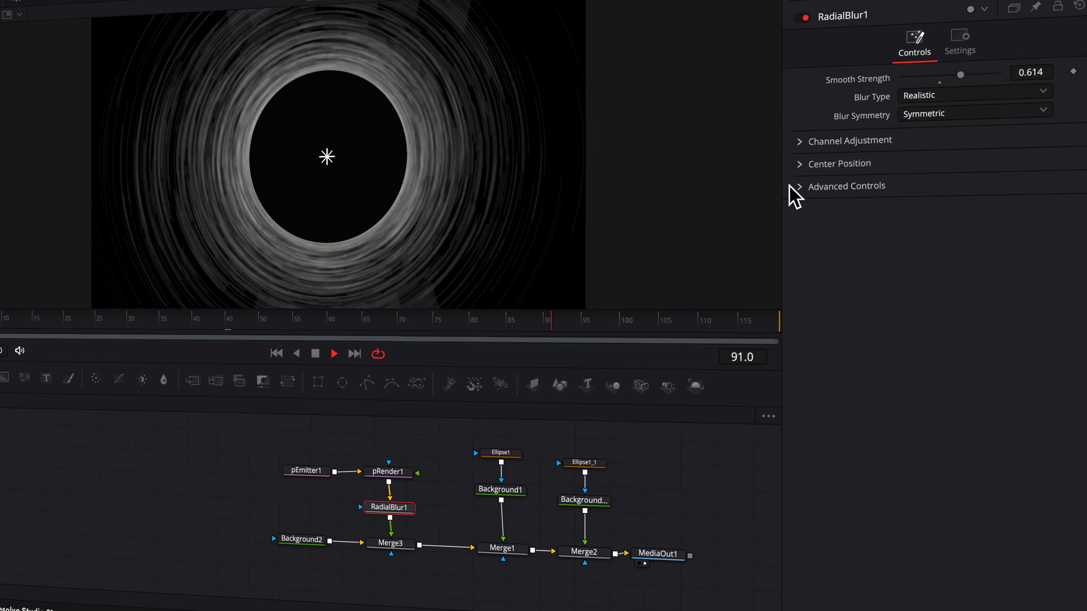
left_click(828, 185)
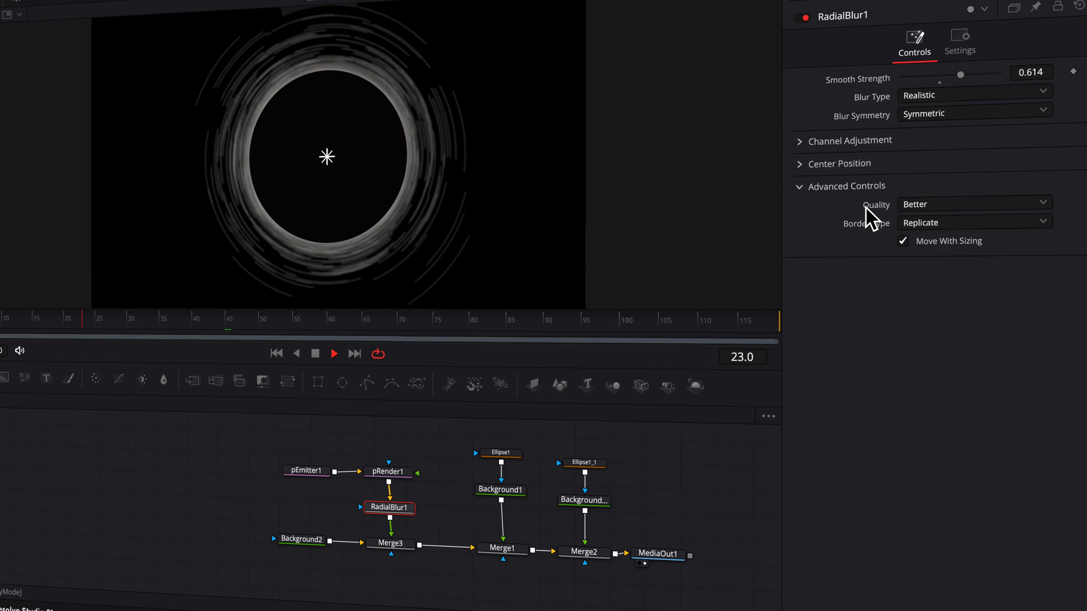
left_click(929, 223)
left_click(929, 242)
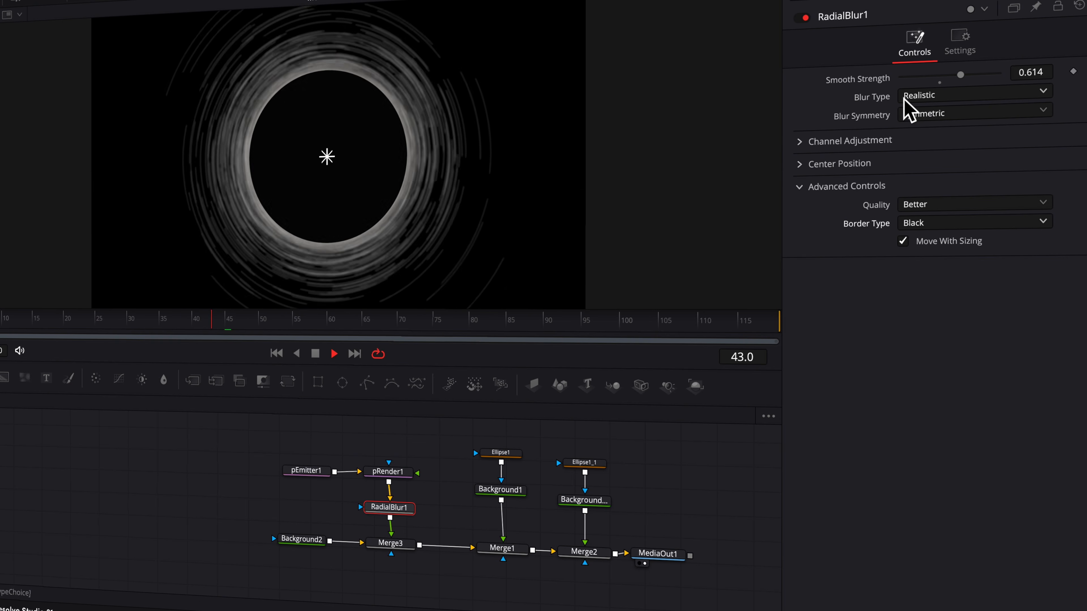
left_click(939, 96)
left_click(932, 115)
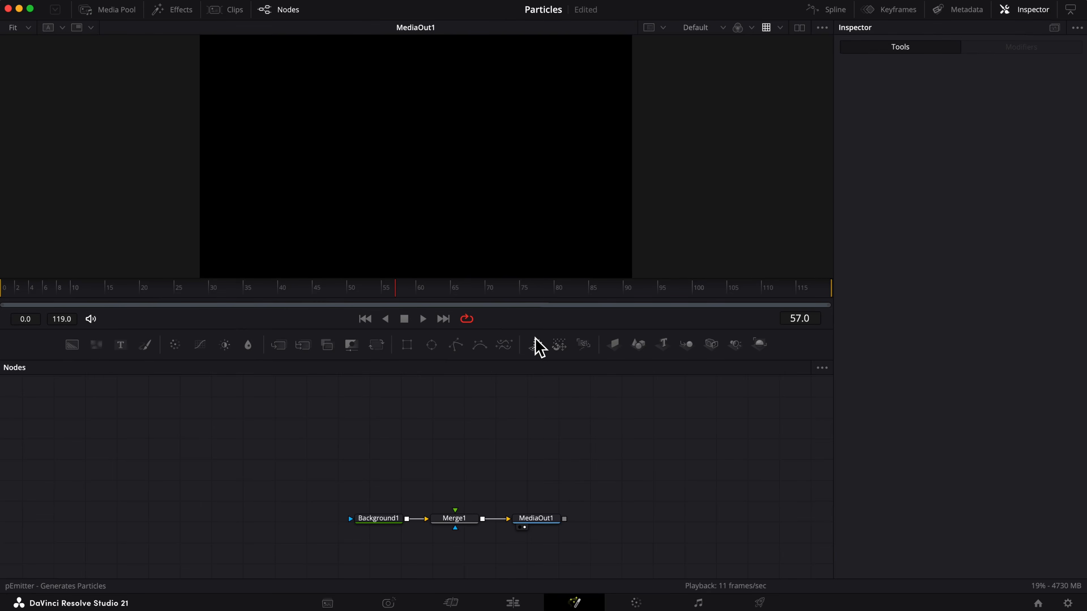
Add pEmitter and pRender nodes in the new composition and connect them into Merge1's foreground.
left_click_drag(538, 347, 382, 455)
left_click_drag(582, 345, 455, 512)
left_click(443, 454)
left_click(377, 456, "ctrl")
left_click_drag(378, 462, 380, 466)
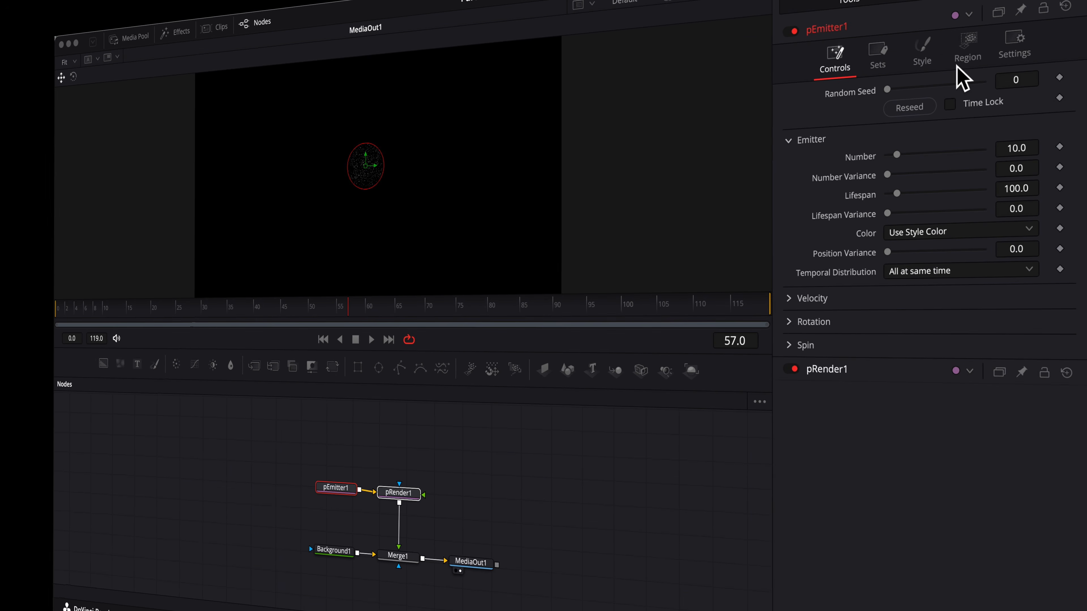
Set pEmitter1's particle style to Blob with a Size of 8.0 and a Size Variance of 2.0.
left_click(921, 56)
left_click(916, 107)
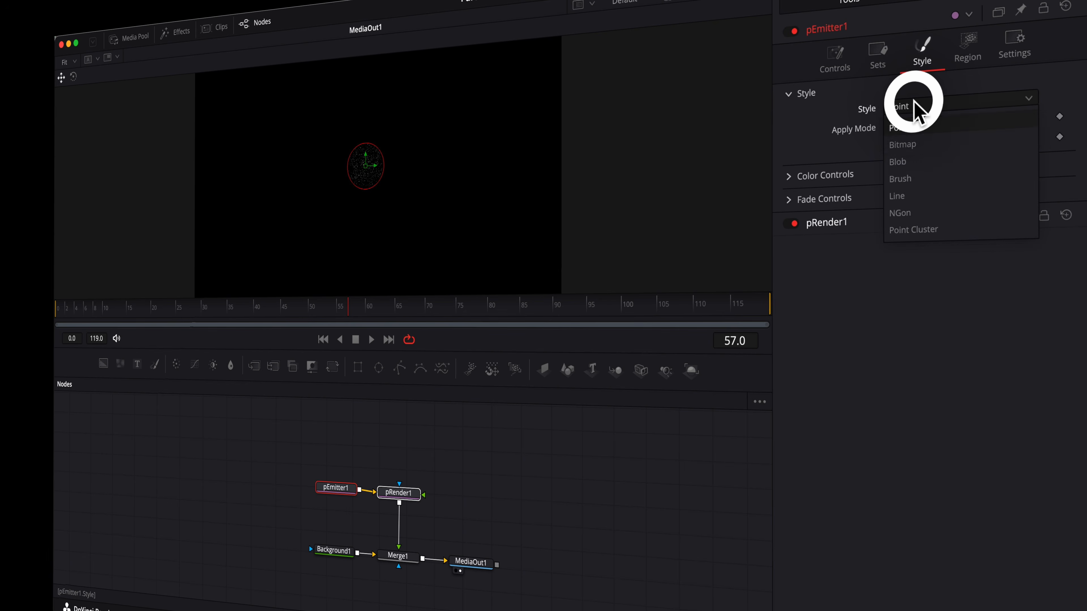
left_click(912, 163)
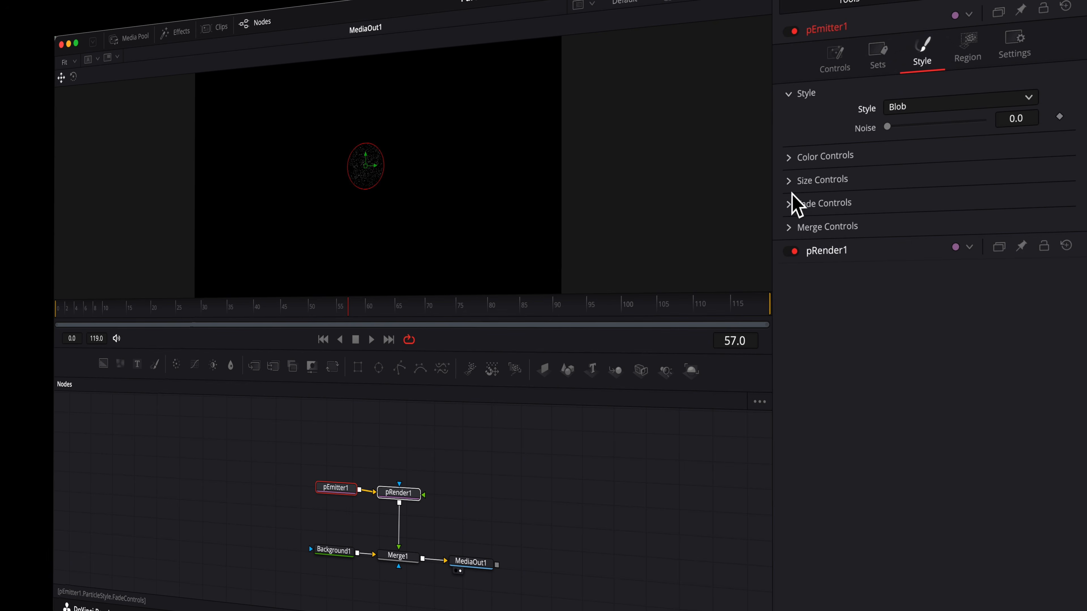
left_click(791, 182)
double_click(1010, 190)
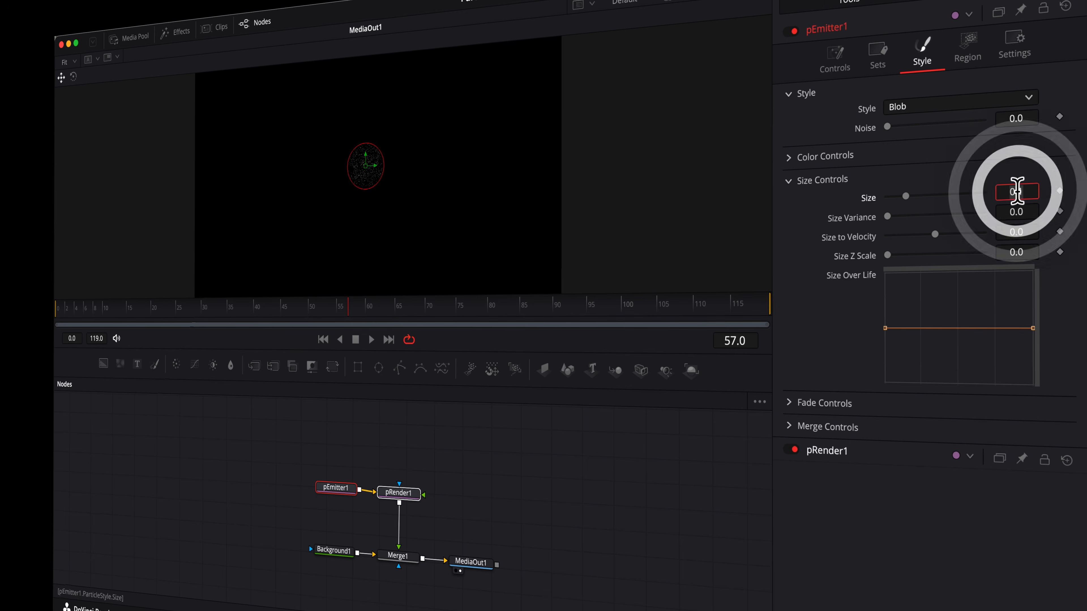
type("8")
key("Return")
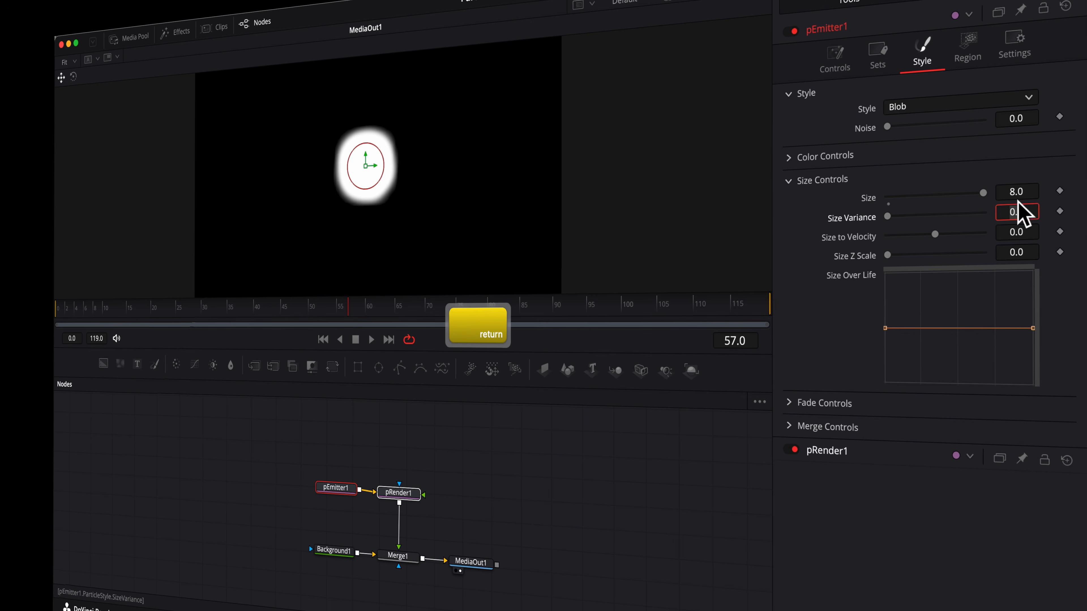
double_click(1018, 212)
type("2")
key("Return")
left_click(1008, 171)
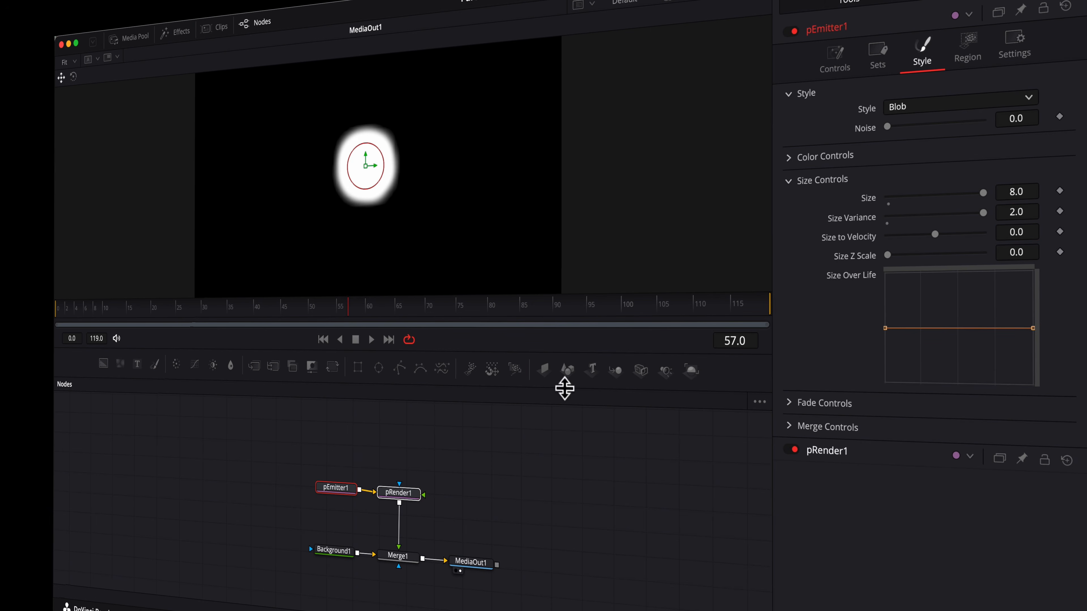
Set pEmitter1's region to Bitmap and feed it from a new Text node placed above the emitter.
left_click(971, 43)
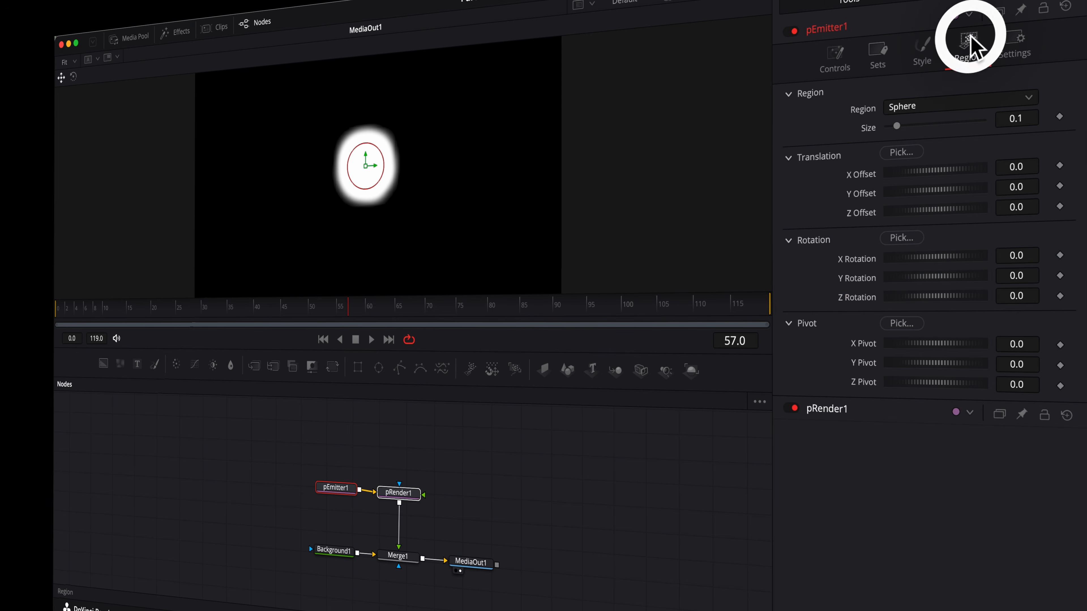
left_click(935, 104)
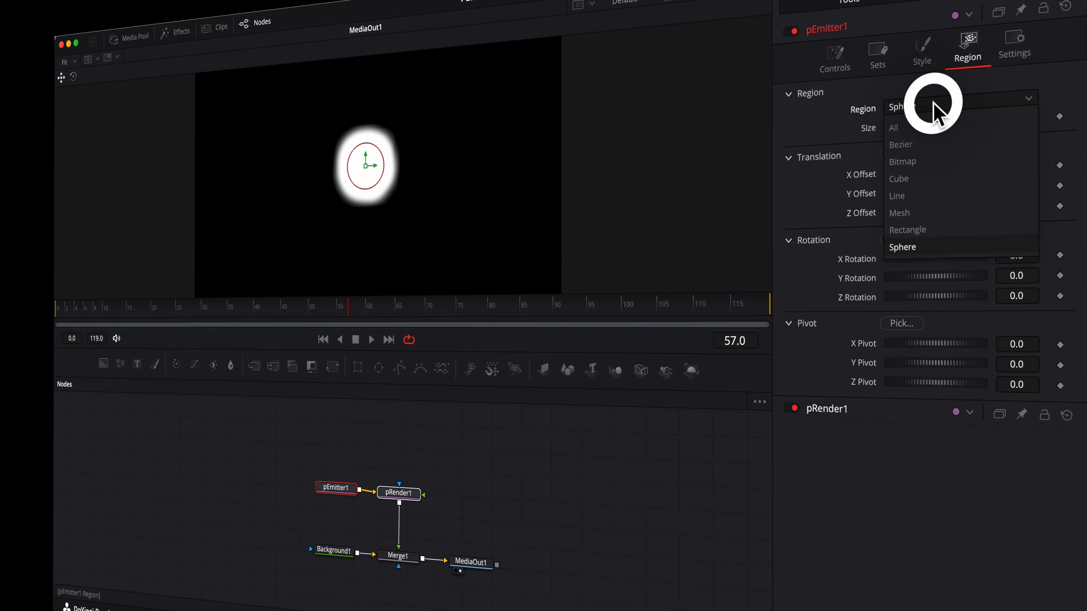
left_click(915, 162)
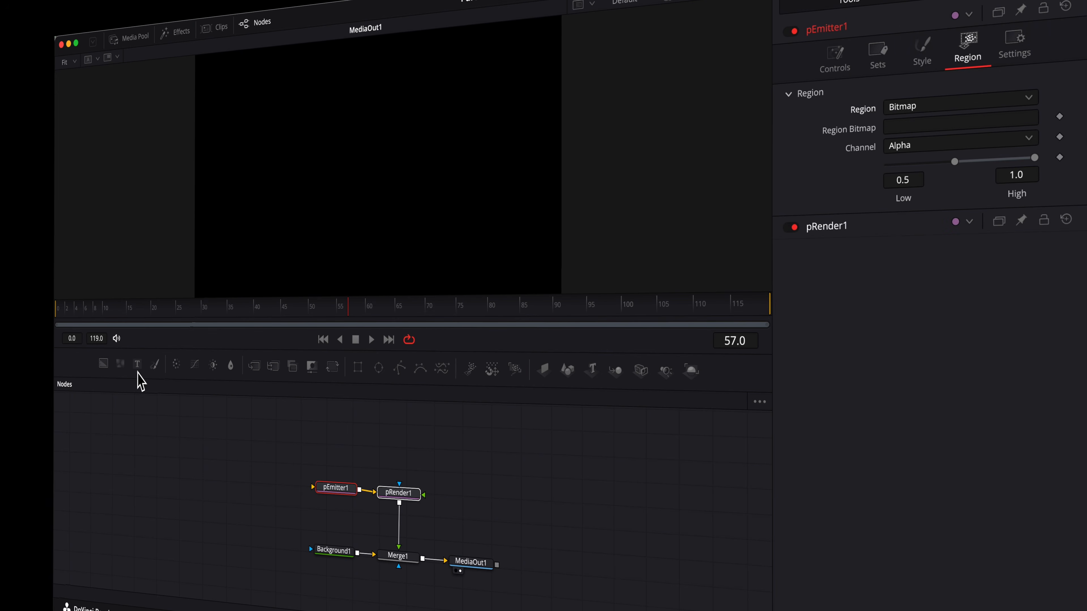
left_click_drag(137, 366, 312, 488)
left_click_drag(328, 435, 342, 449)
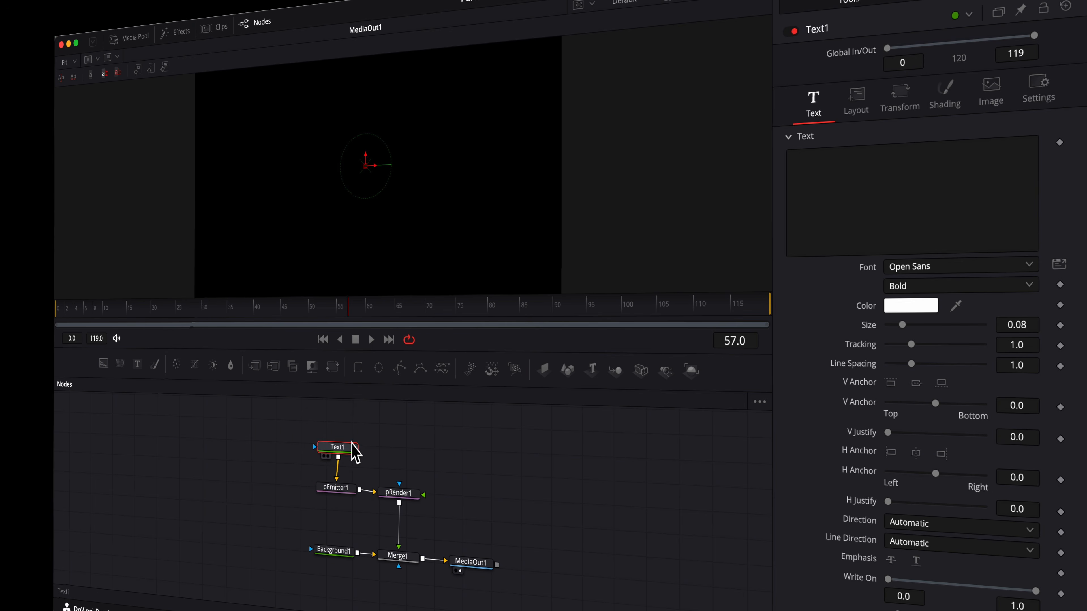
Enter FIRE as Text1's text, set the font to Akira Expanded, and enlarge the lettering.
left_click(814, 198)
type("FIRE")
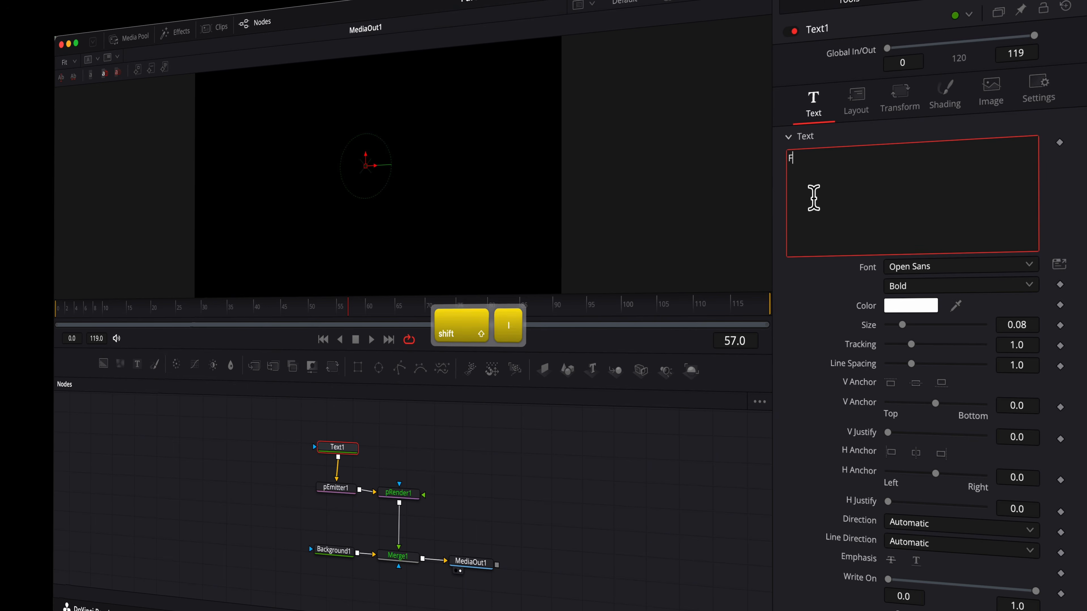
left_click(921, 266)
type("aki")
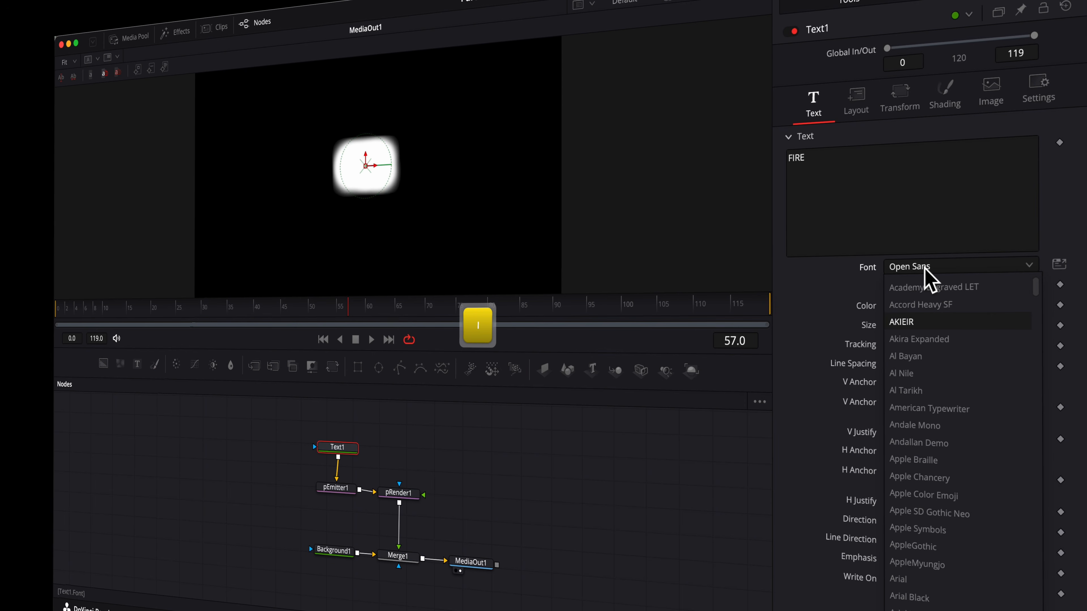
left_click(924, 340)
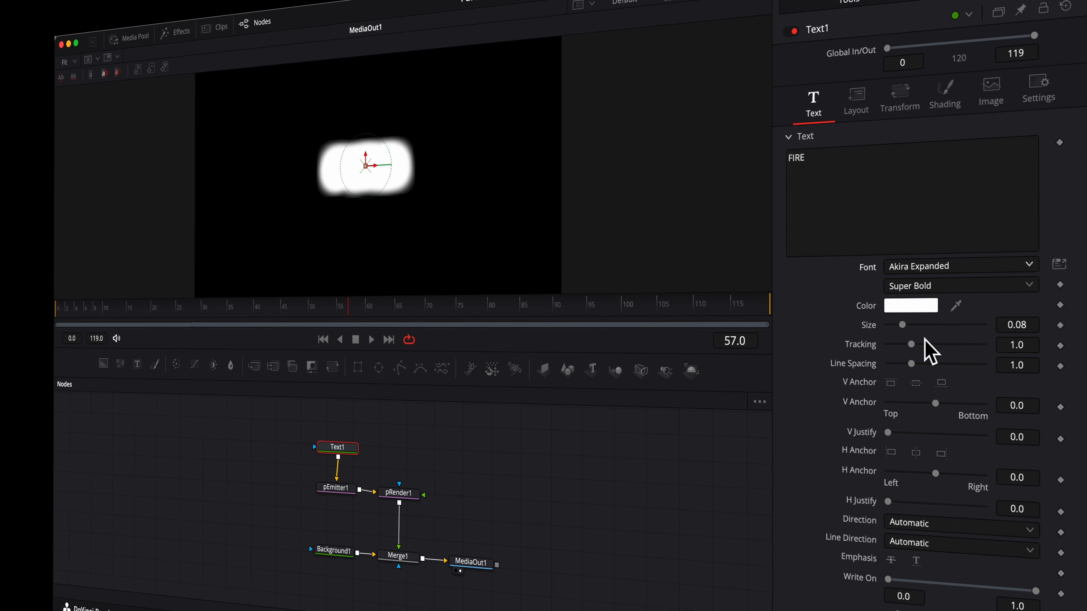
left_click_drag(903, 326, 937, 326)
Add a red stop at about 0.768 to pEmitter1's Color Over Life gradient, with green 0.035294 and blue 0.0.
left_click(347, 495)
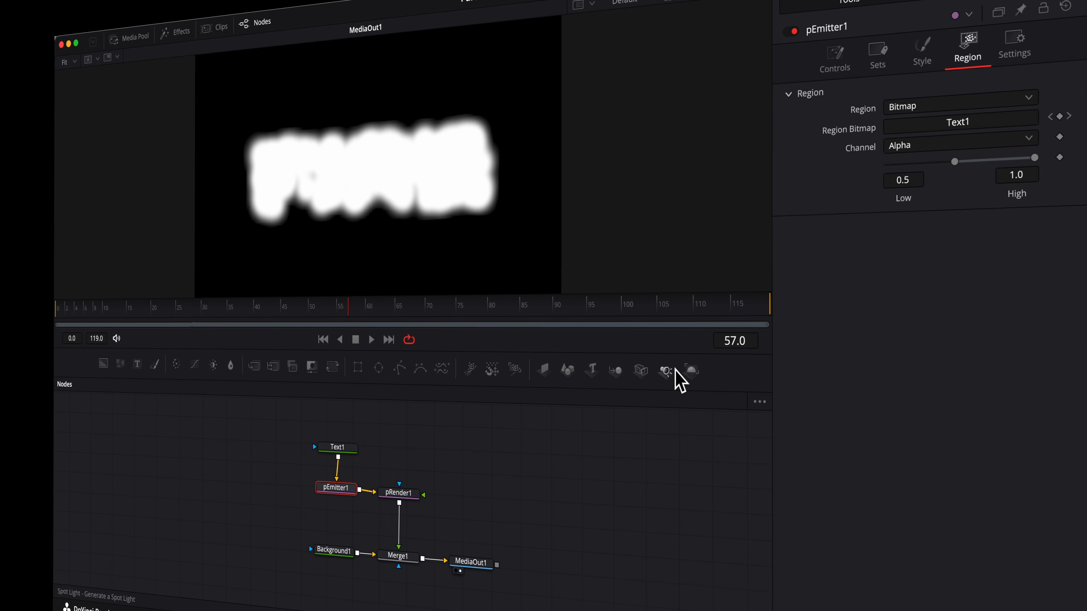
left_click(922, 48)
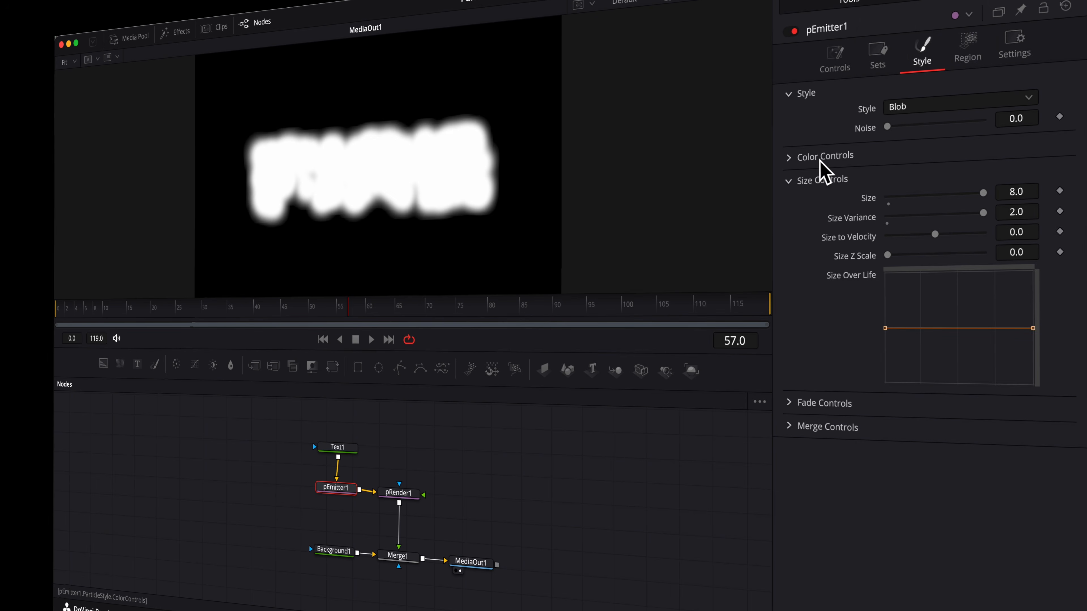
left_click(790, 156)
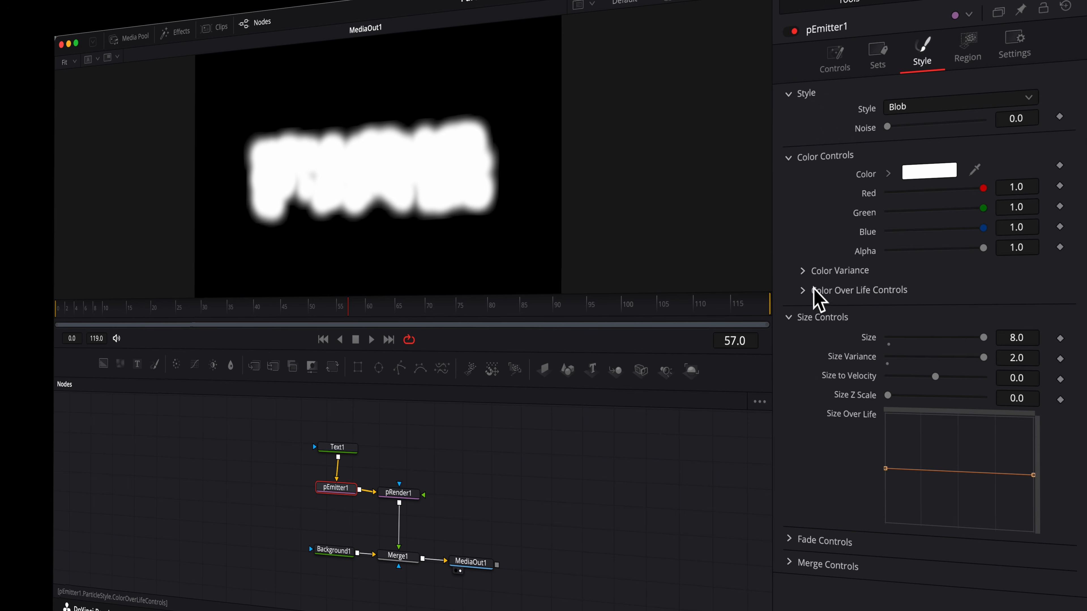
left_click(801, 290)
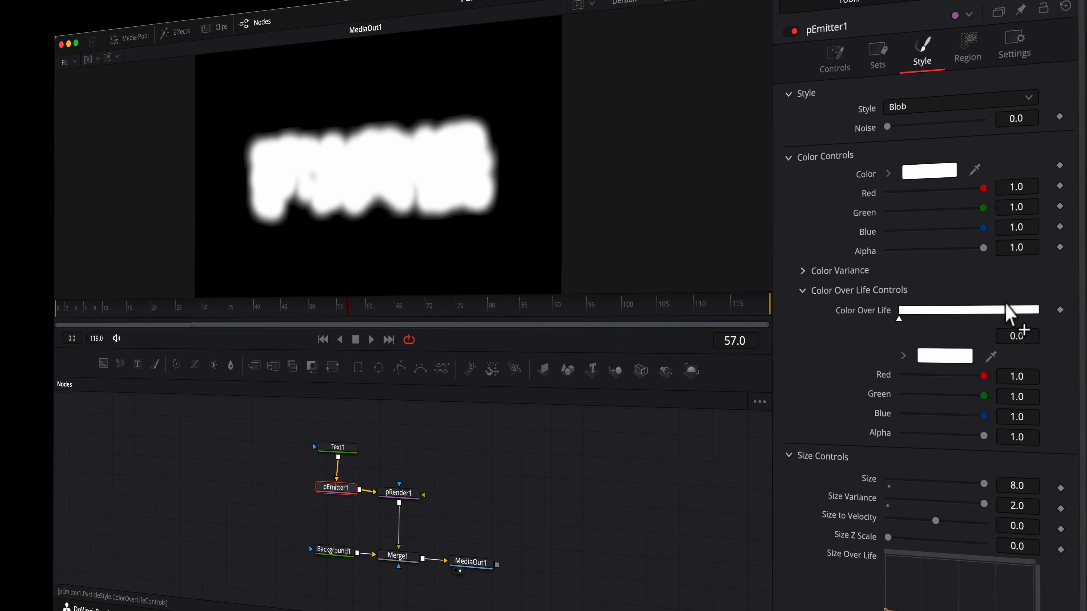
left_click(1006, 312)
left_click(1008, 316)
left_click_drag(1008, 320, 1005, 319)
left_click(948, 360)
left_click(914, 424)
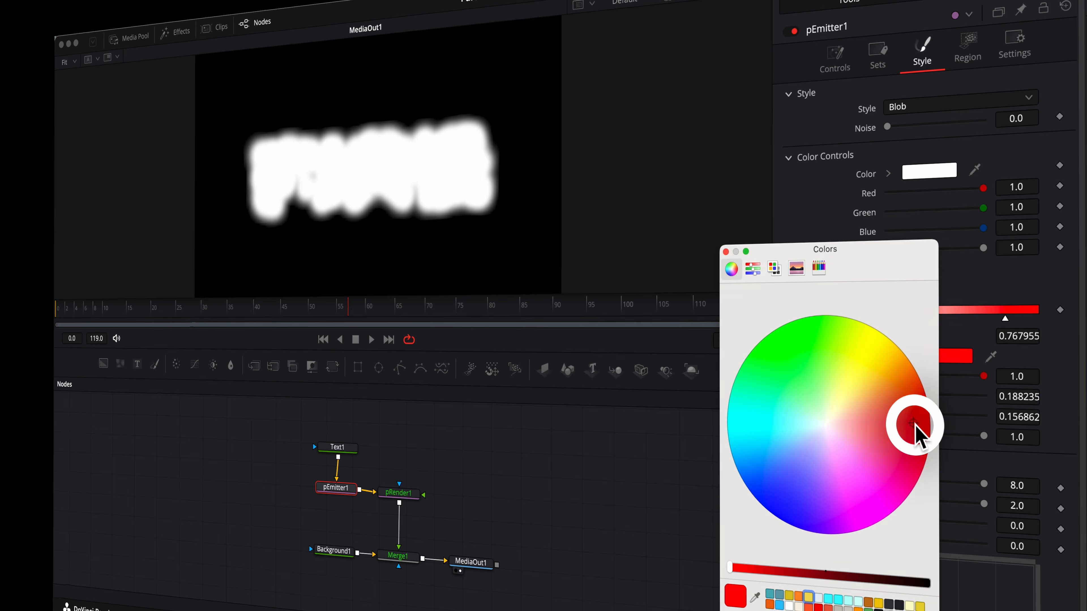
left_click_drag(913, 424, 938, 425)
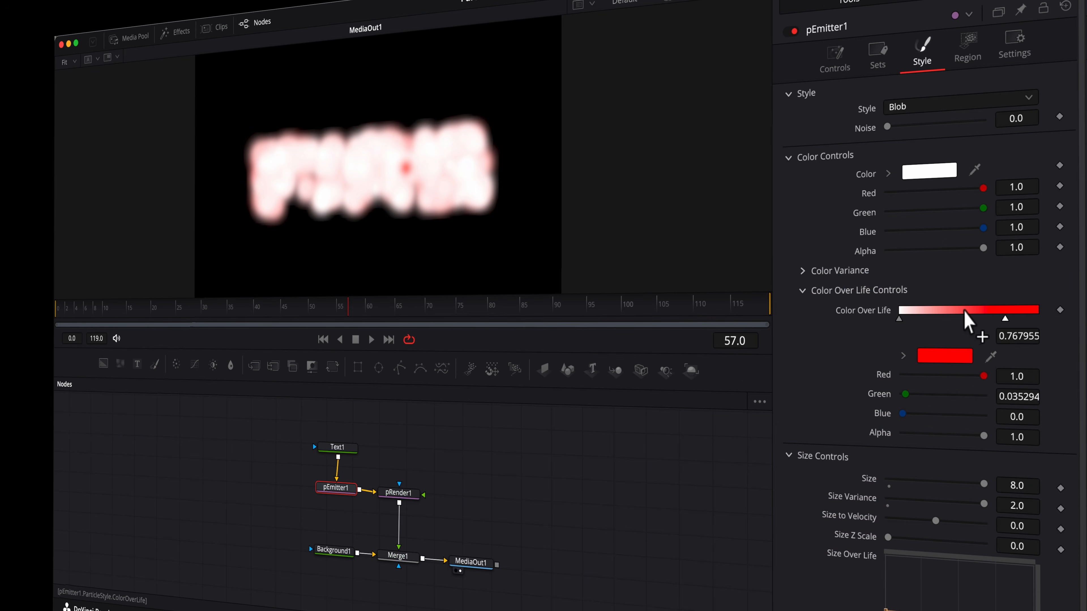
Add a yellow stop at about 0.464 to the Color Over Life gradient, with red 0.945098, green 0.882352 and blue 0.152941.
left_click(962, 311)
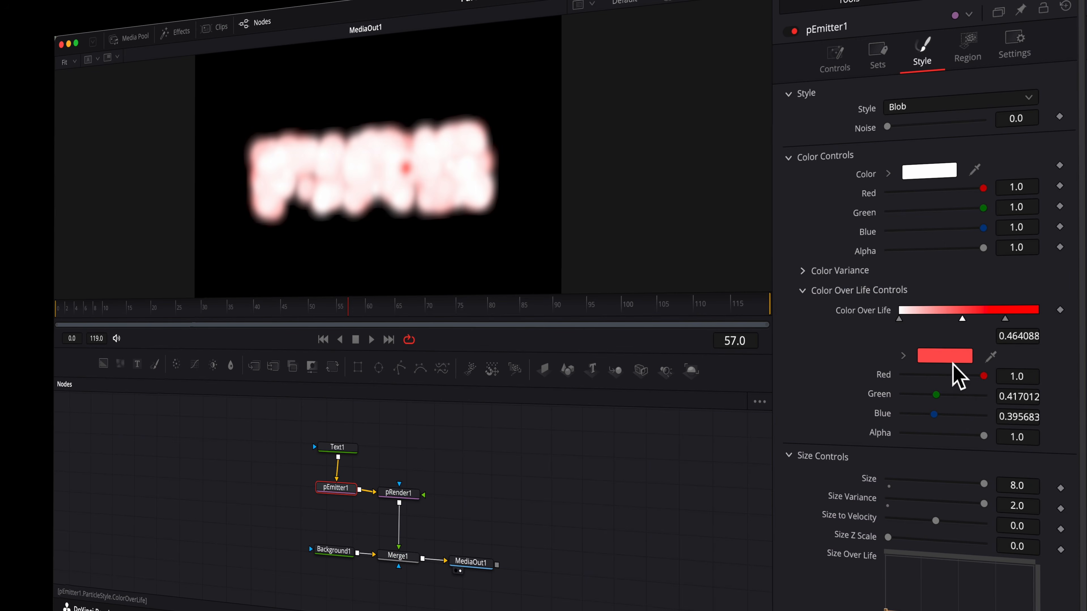
left_click(948, 358)
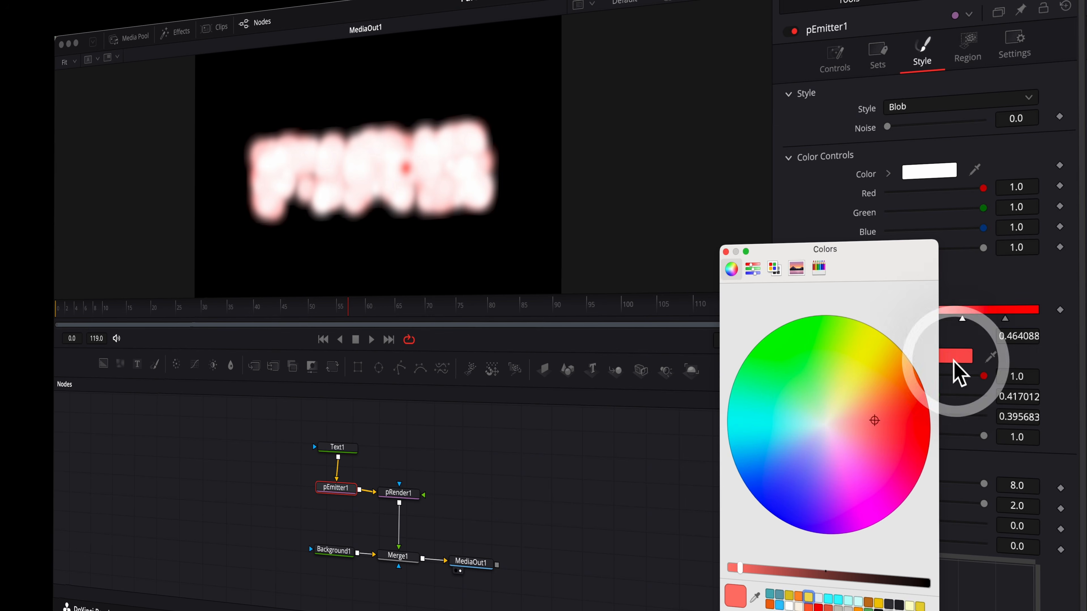
left_click(876, 353)
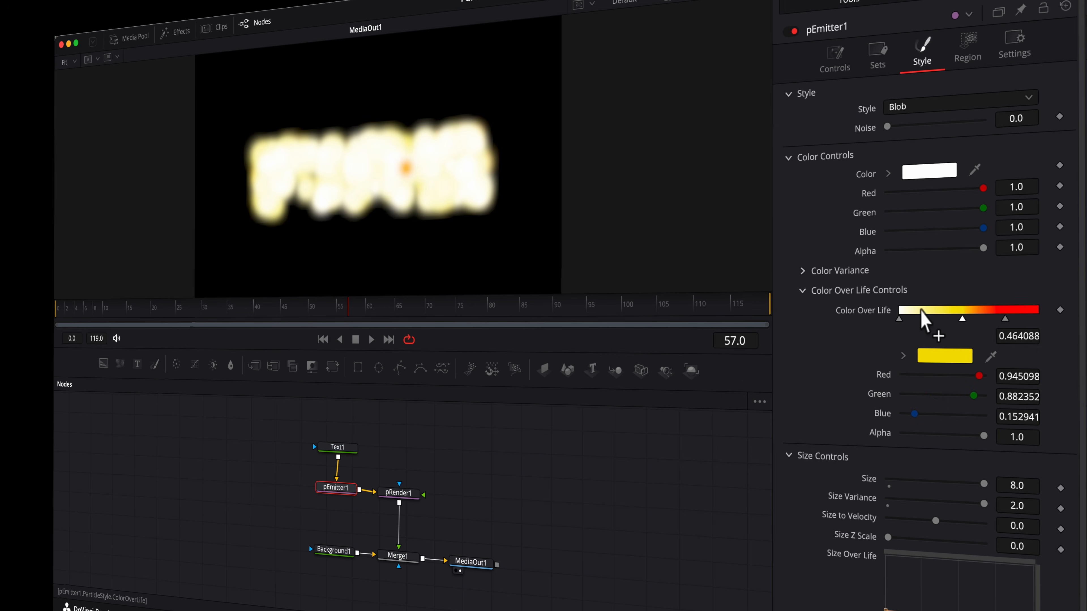
Add a pale yellow-green stop at about 0.221 to the gradient, with red 0.913725, green 0.972549 and blue 0.788235.
left_click(937, 310)
left_click(947, 358)
left_click(841, 394)
left_click_drag(842, 395, 830, 405)
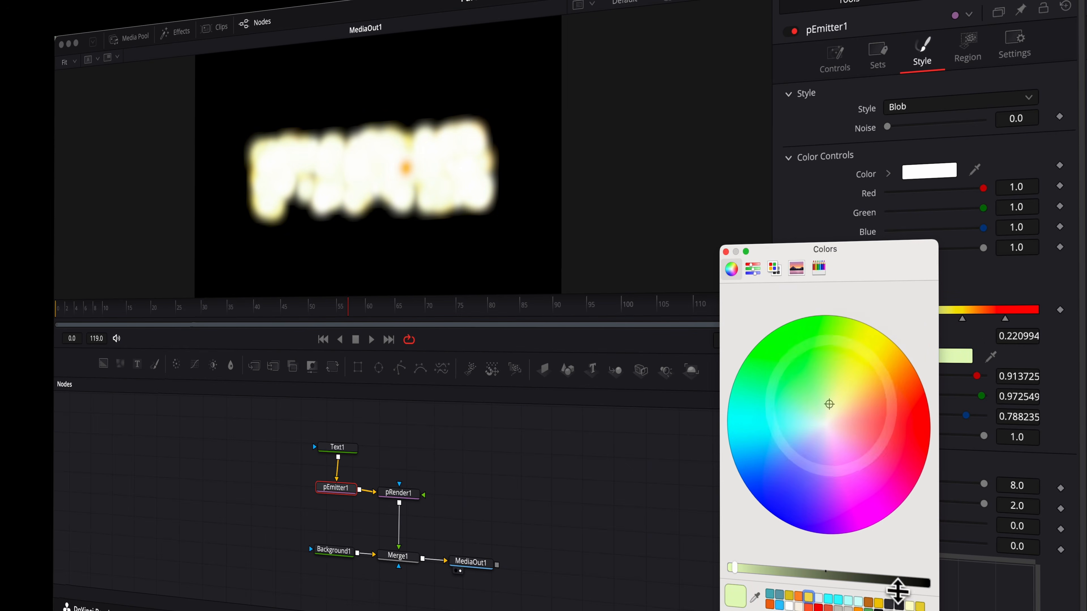
Move the yellow and red stops earlier in pEmitter1's Color Over Life gradient, with the yellow one at about 0.370.
left_click(910, 608)
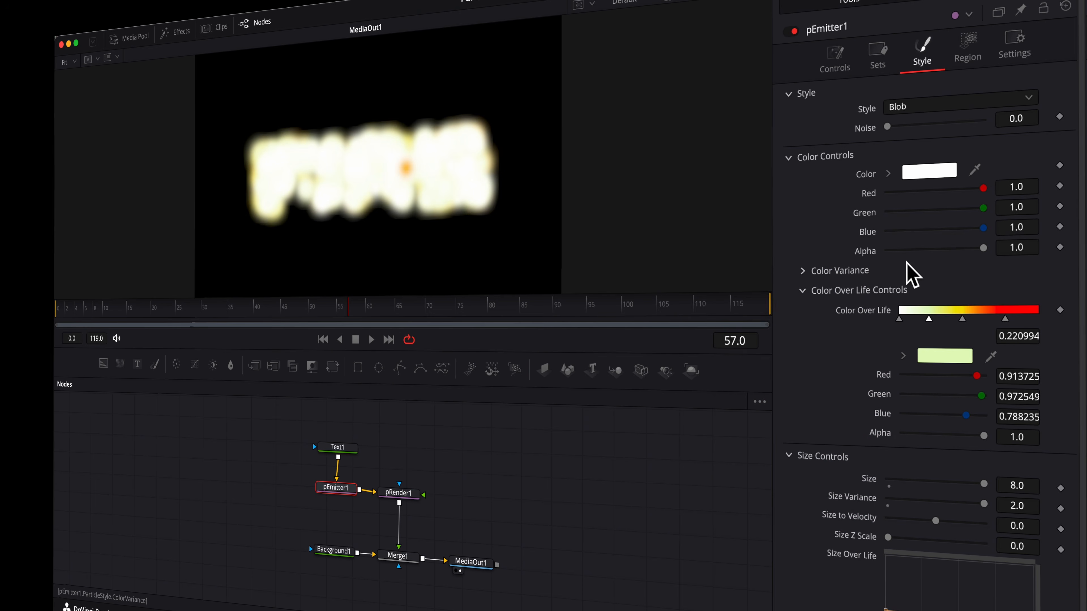
left_click_drag(1005, 319, 949, 319)
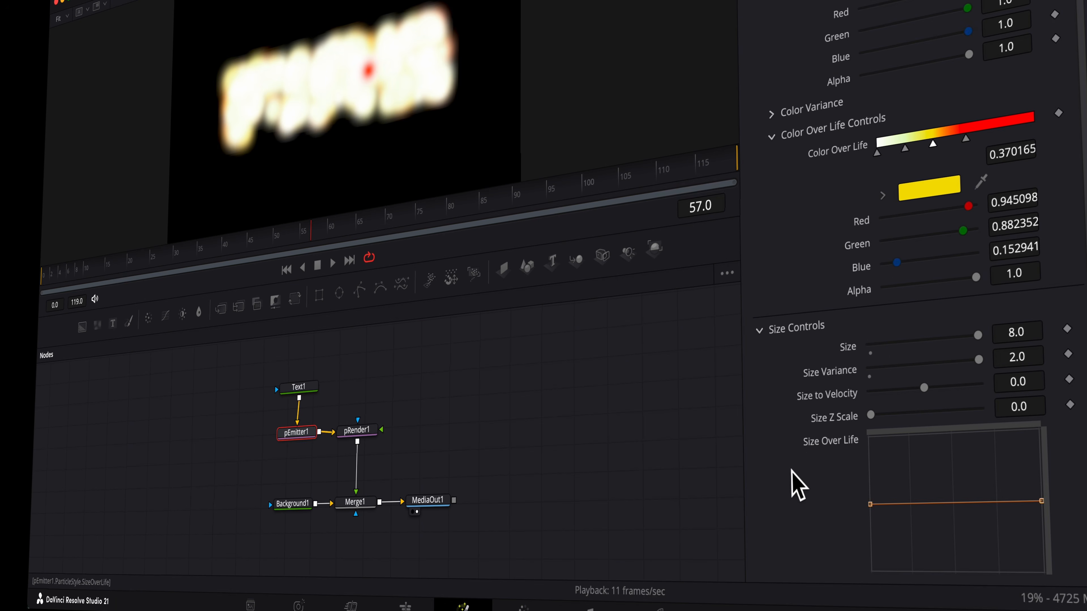
Shape pEmitter1's Size Over Life graph into a smooth curve rising from the minimum at birth to the maximum at death.
left_click_drag(872, 505, 870, 566)
left_click_drag(1041, 500, 1039, 436)
left_click_drag(980, 482, 1020, 516)
left_click(870, 566)
left_click_drag(936, 534, 939, 556)
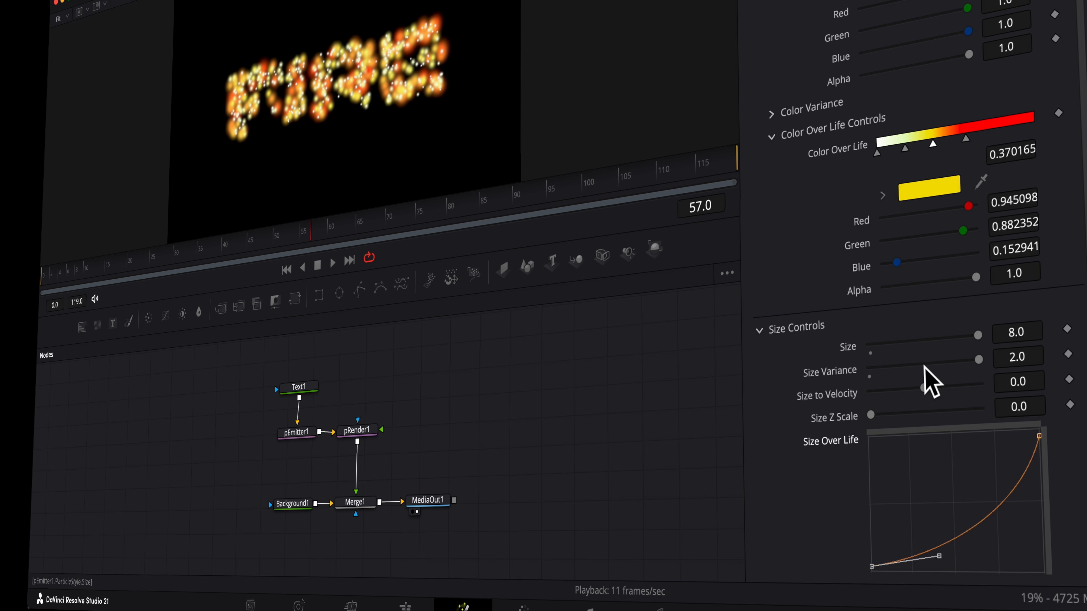
Reveal pEmitter1's fade settings and lower the fade-out point so the particles fade well before their life ends.
scroll(924, 356, "down", 2)
left_click(763, 539)
left_click_drag(1042, 564, 988, 566)
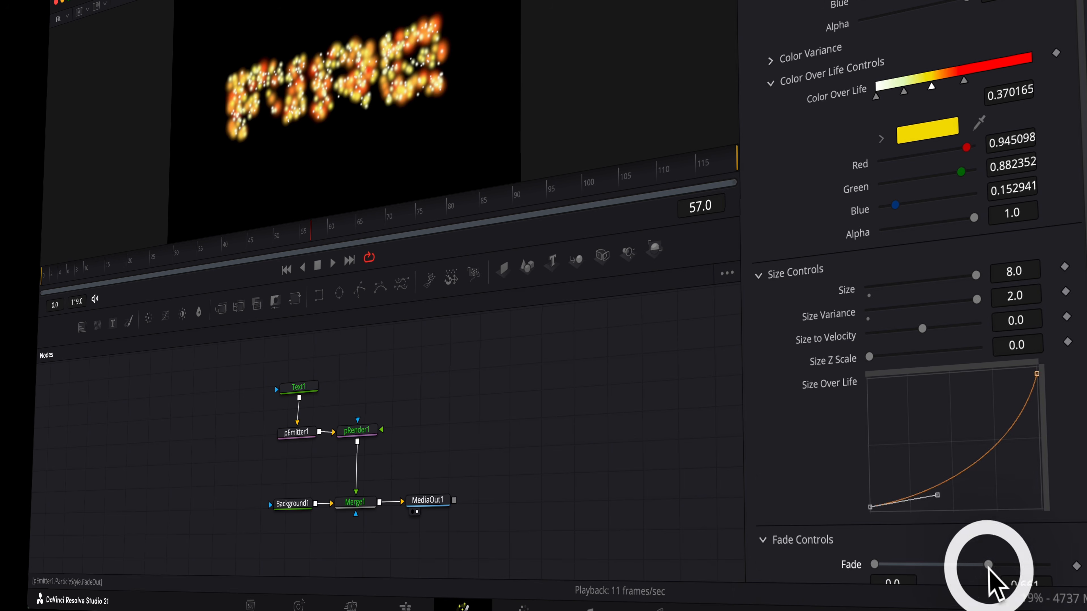
Set pEmitter1's number to 200, number variance to 51.2 and lifespan to 24, and play the FIRE animation.
scroll(908, 60, "up", 2)
left_click(822, 89)
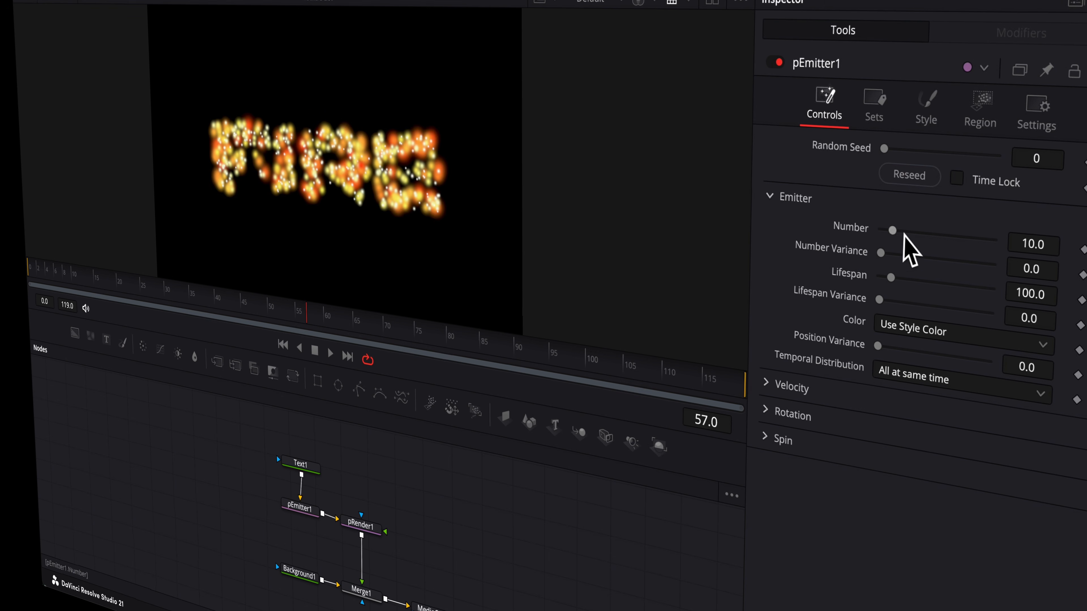
left_click(1025, 244)
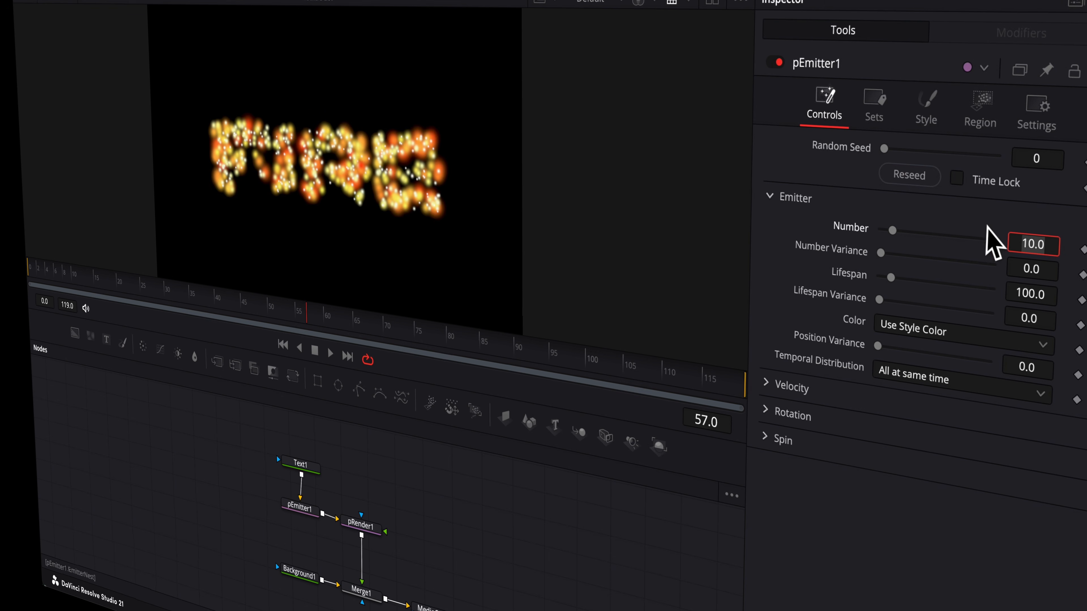
type("20")
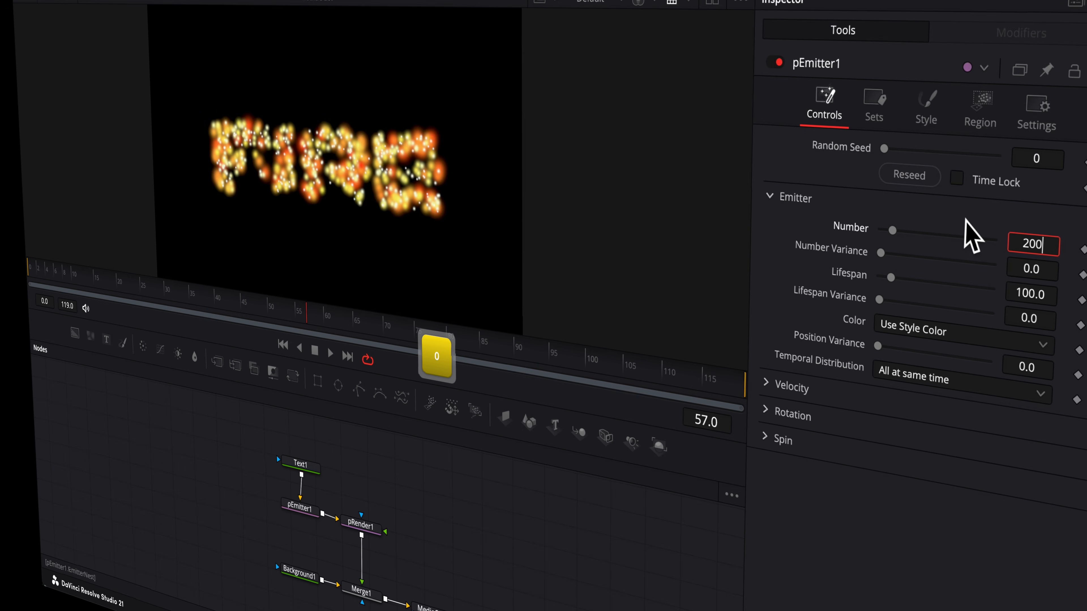
key("Tab")
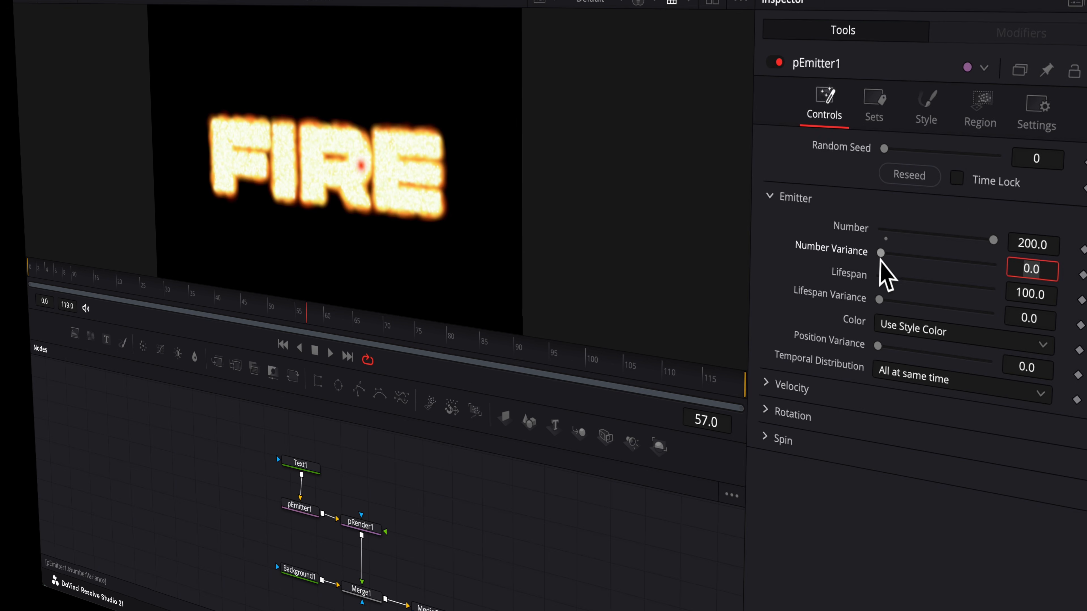
left_click_drag(882, 253, 941, 261)
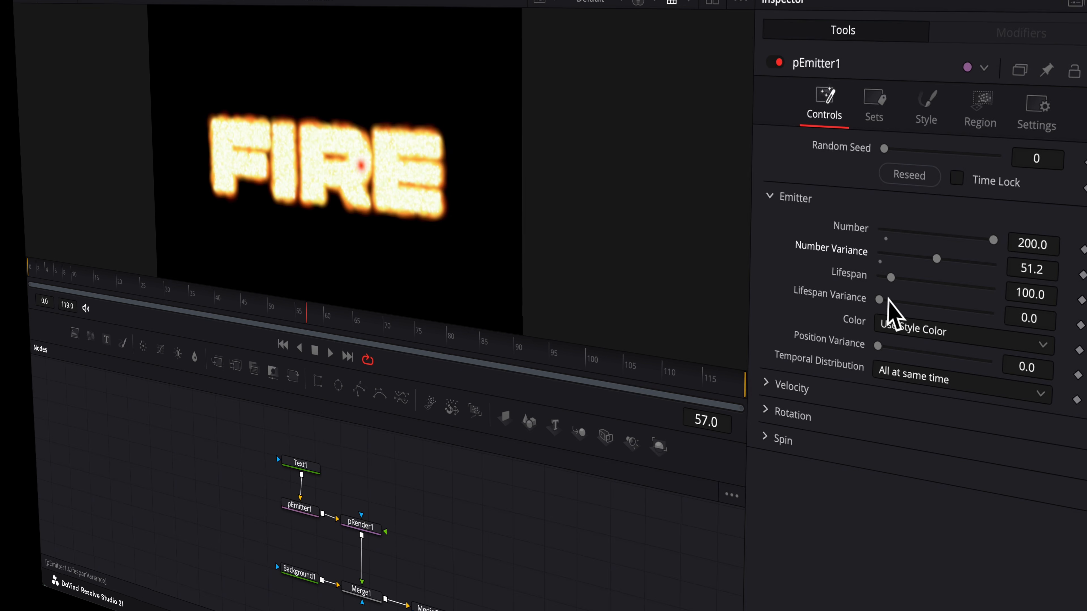
left_click_drag(891, 278, 882, 277)
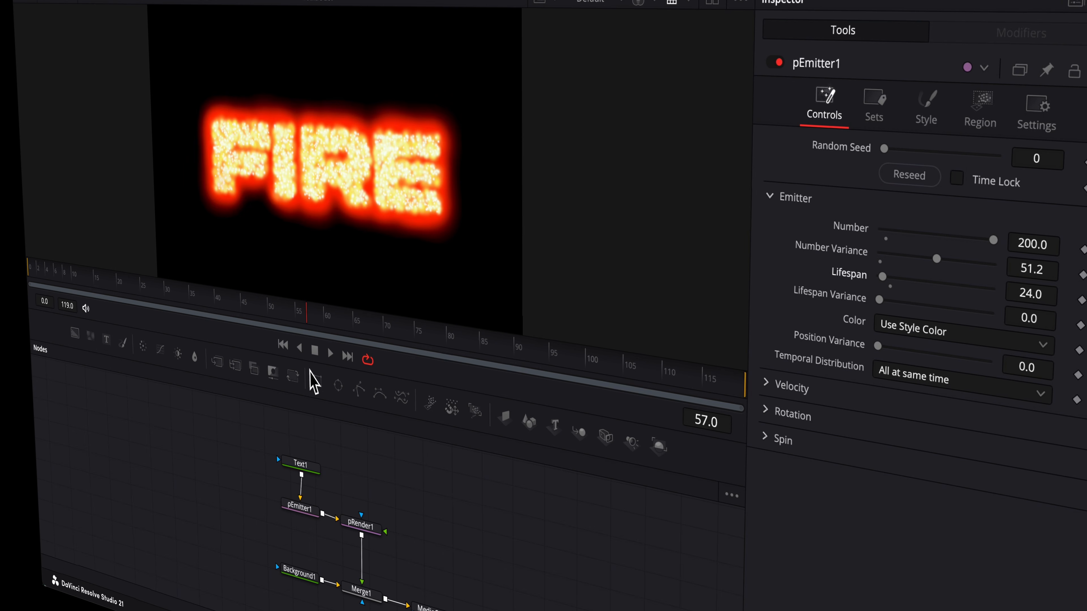
left_click(330, 354)
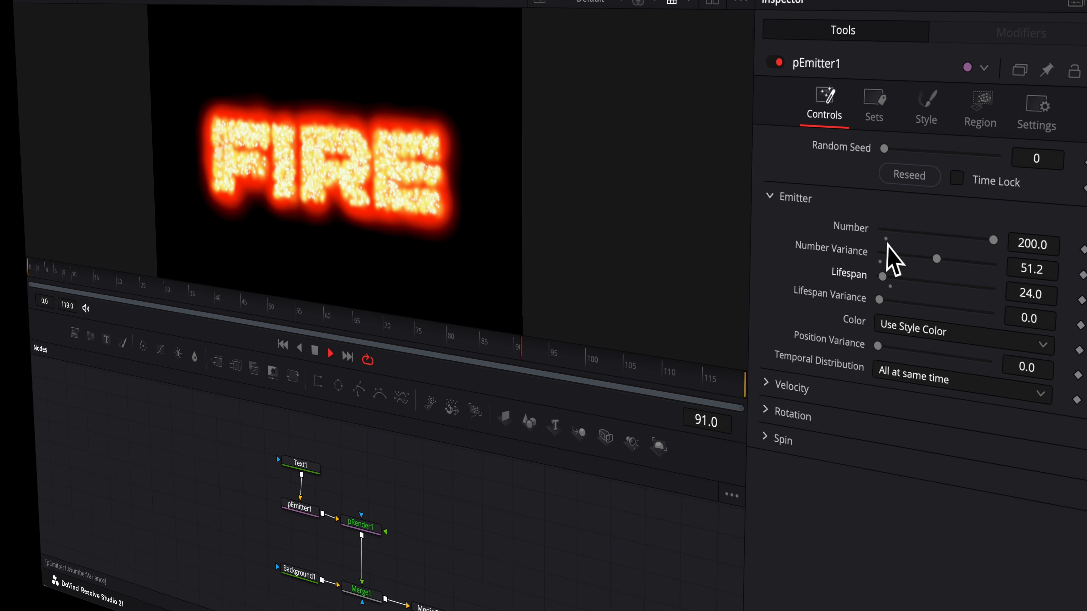
Give pEmitter1's particles a velocity of 0.02 at an angle of 101.7.
left_click(767, 384)
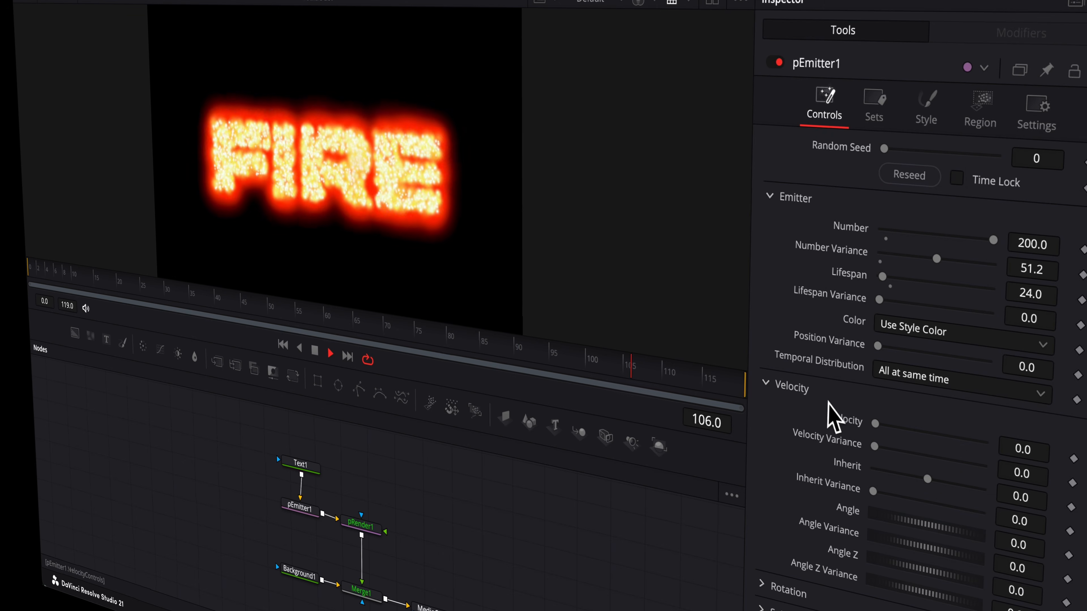
left_click(1027, 450)
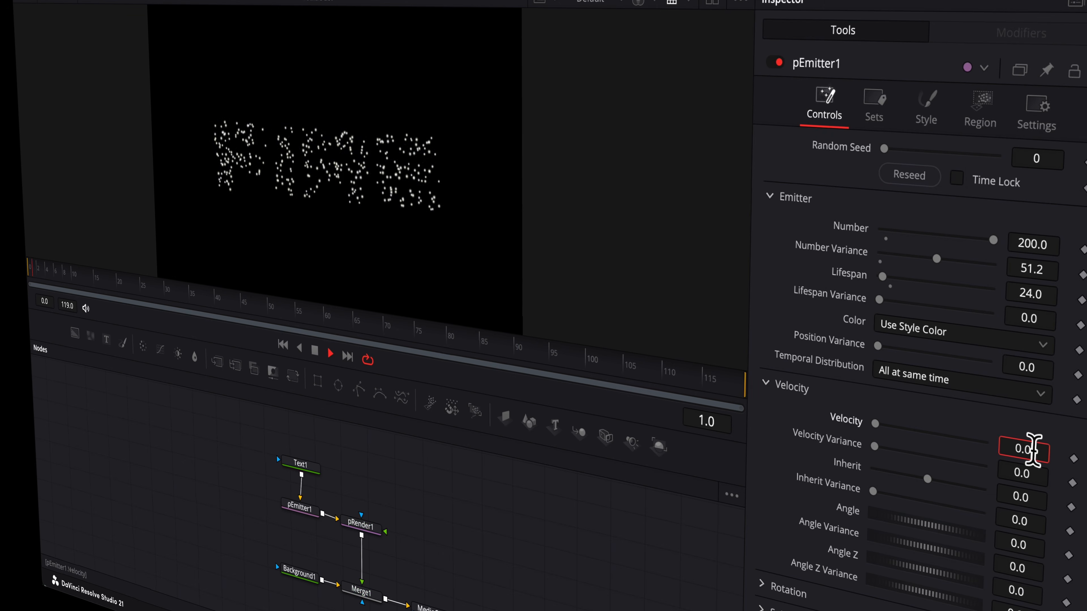
type("2")
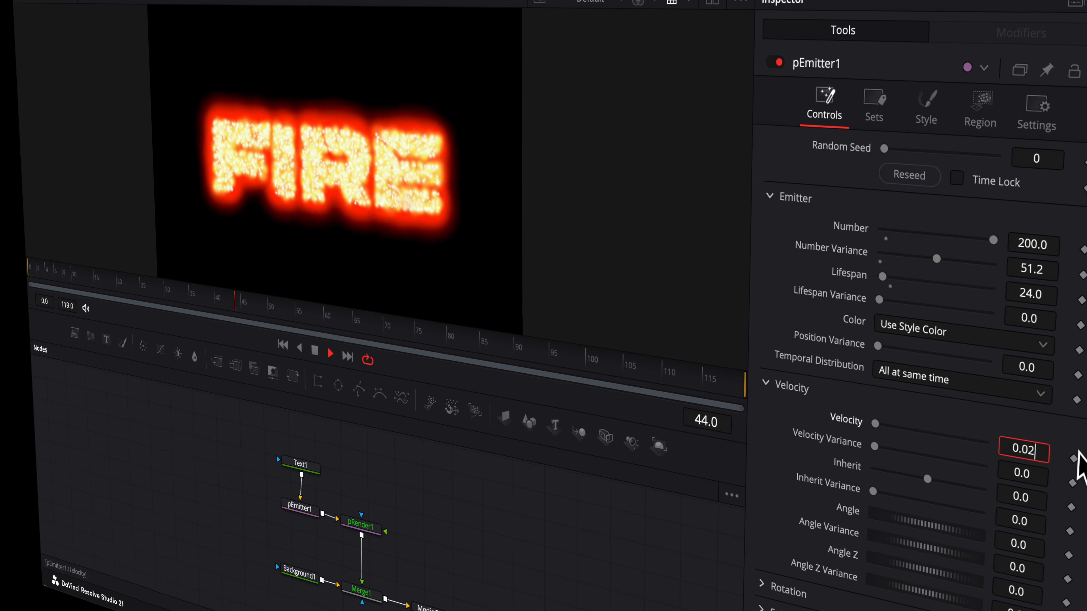
key("Return")
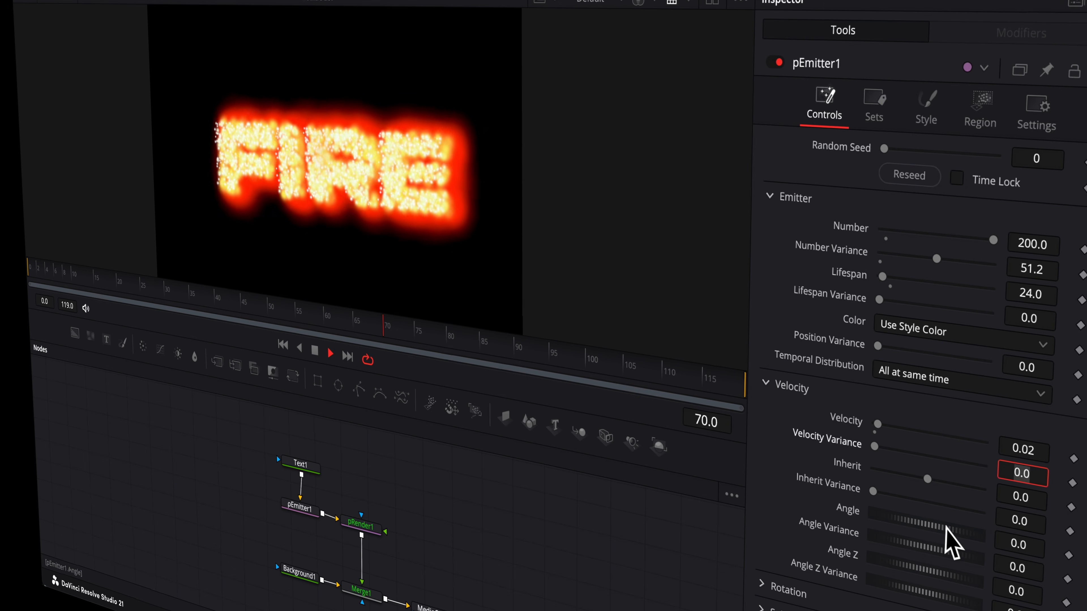
left_click_drag(934, 525, 978, 526)
Change the last digit of pEmitter1's velocity to 1.
left_click(1025, 453)
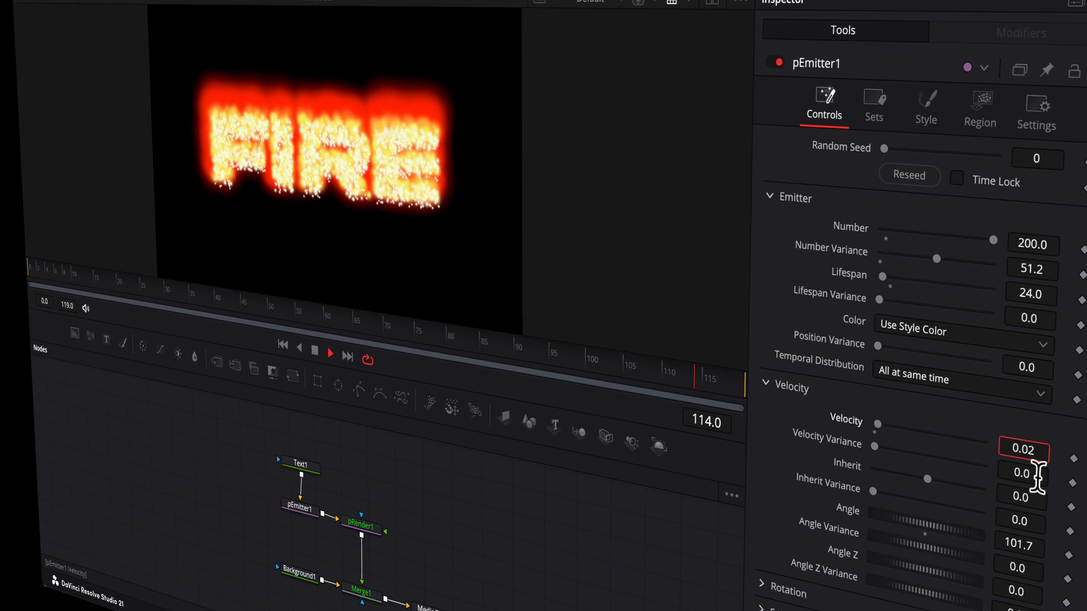
key("BackSpace")
type("1")
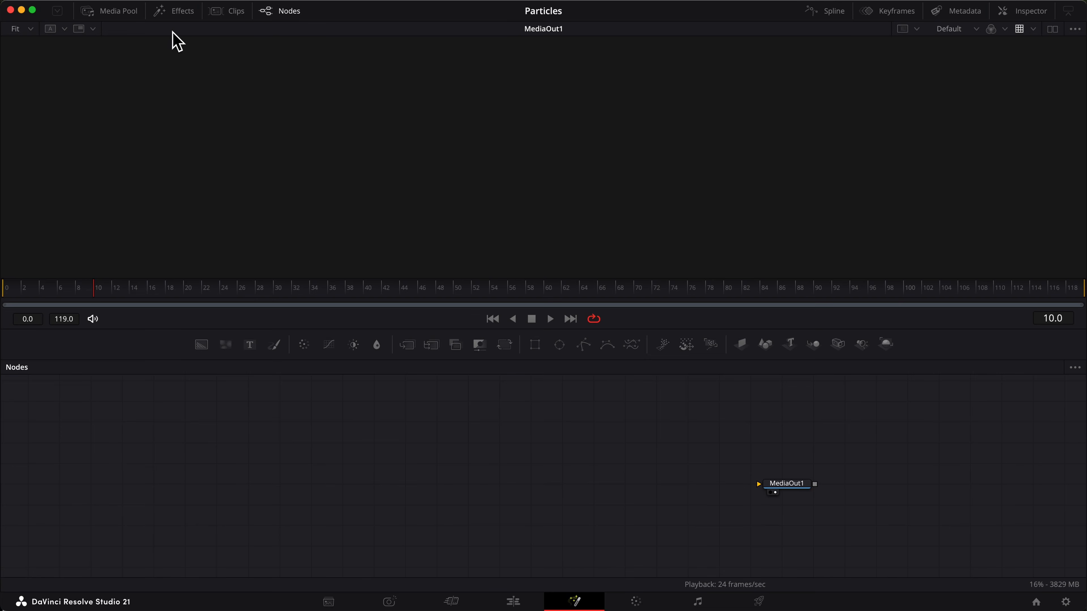
Open the Fusion particle templates in the effects library and browse through the list.
left_click(182, 13)
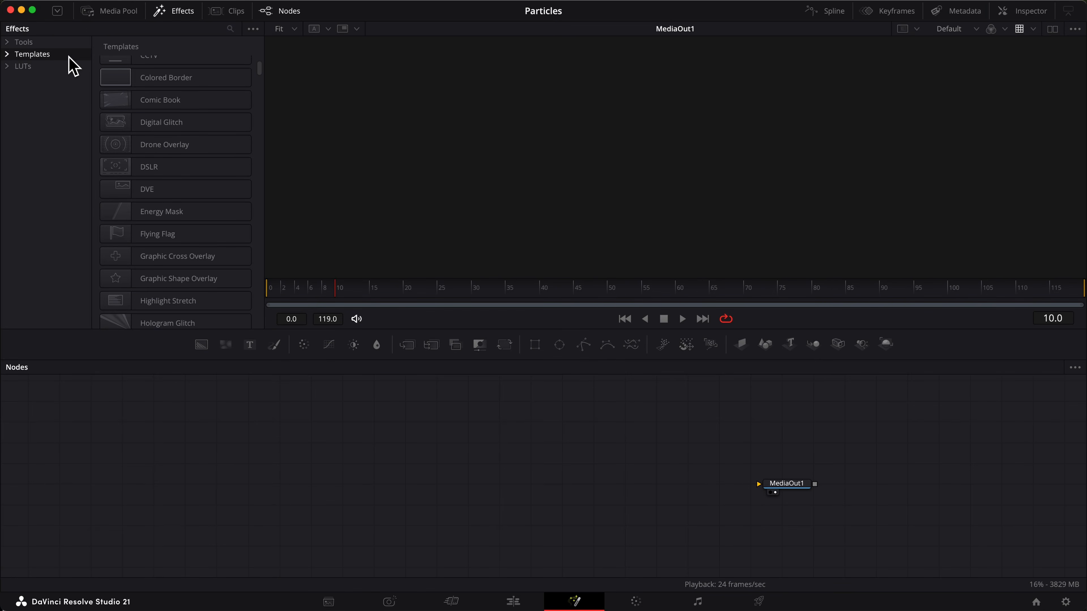
left_click(9, 54)
left_click(20, 78)
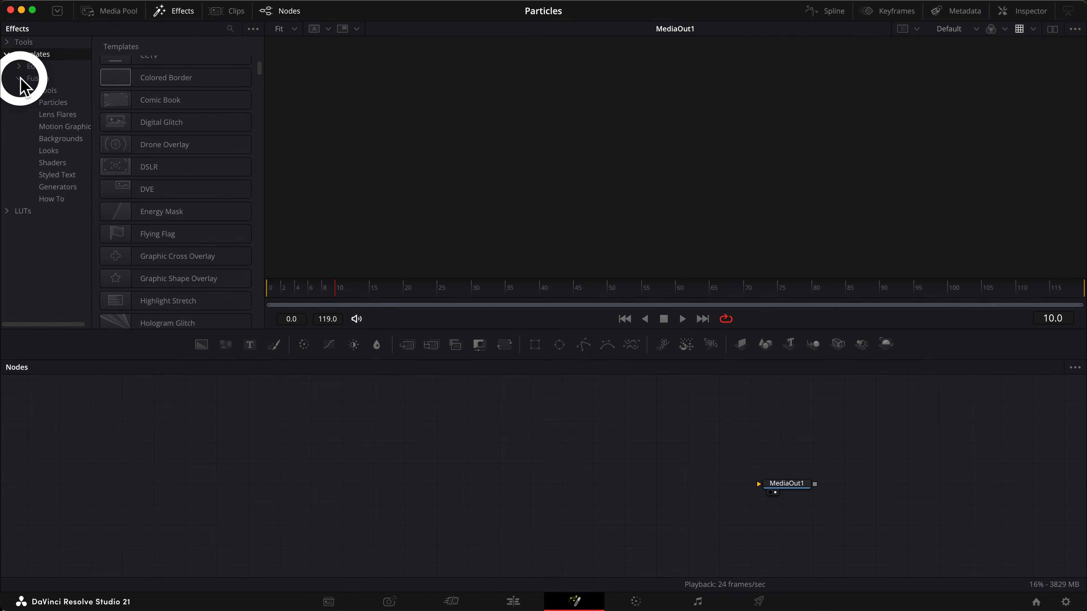
left_click(50, 103)
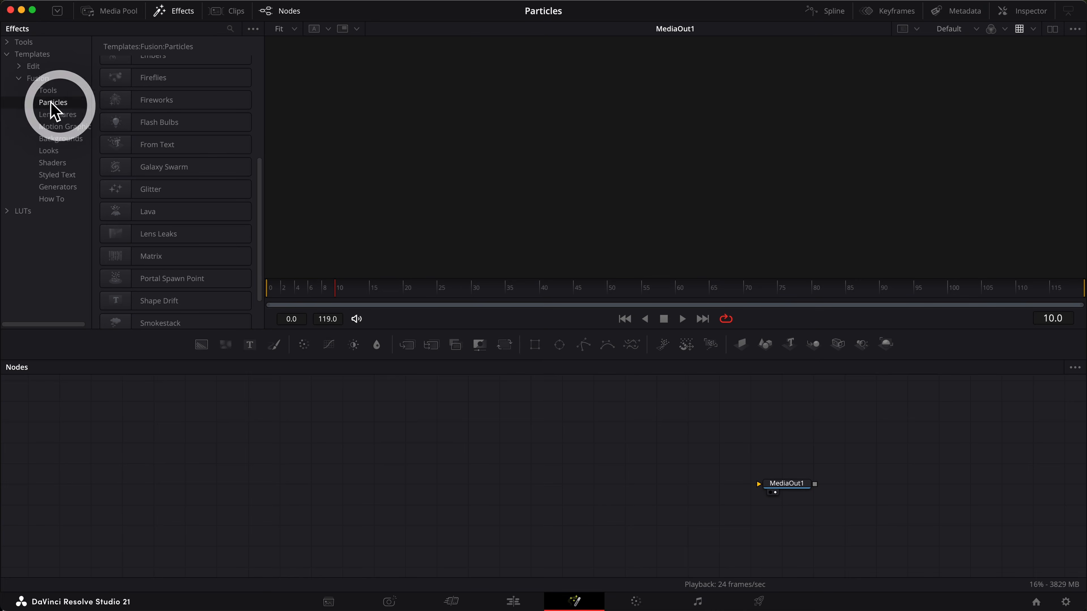
scroll(213, 133, "up", 5)
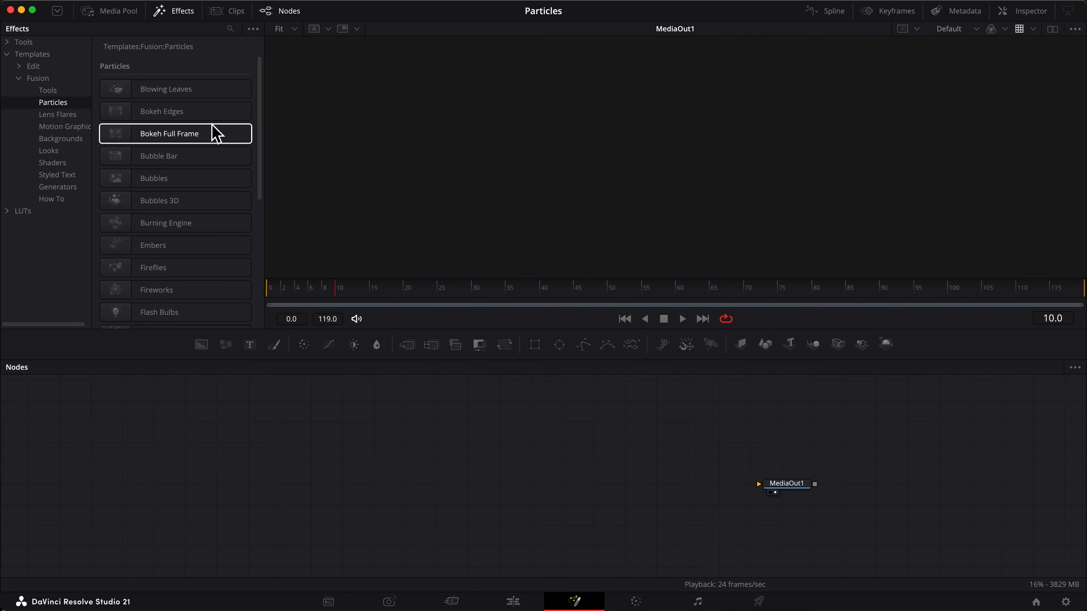
scroll(212, 133, "down", 5)
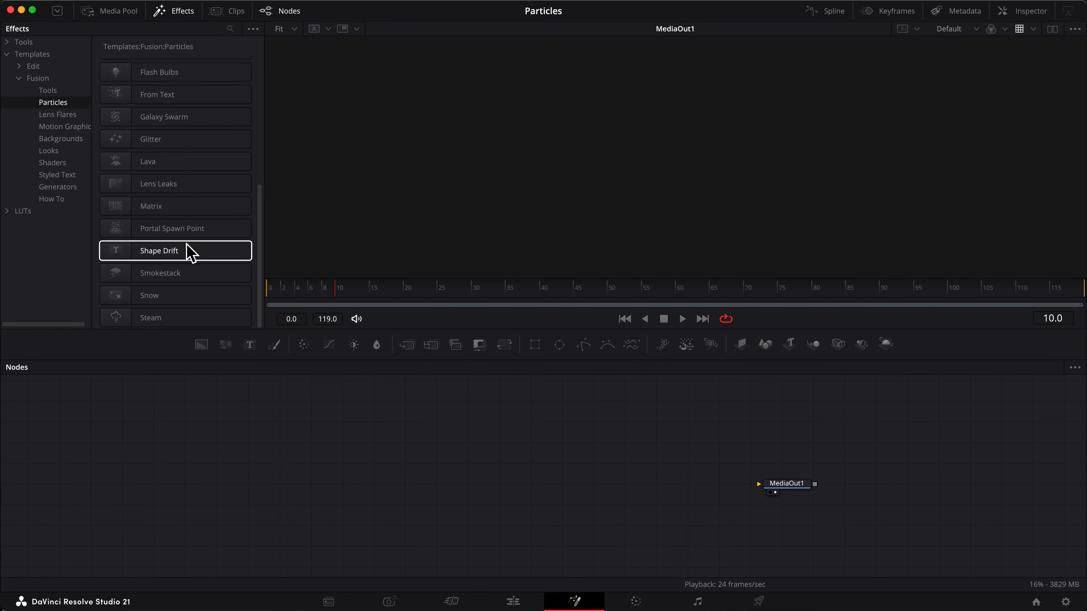
scroll(188, 252, "up", 5)
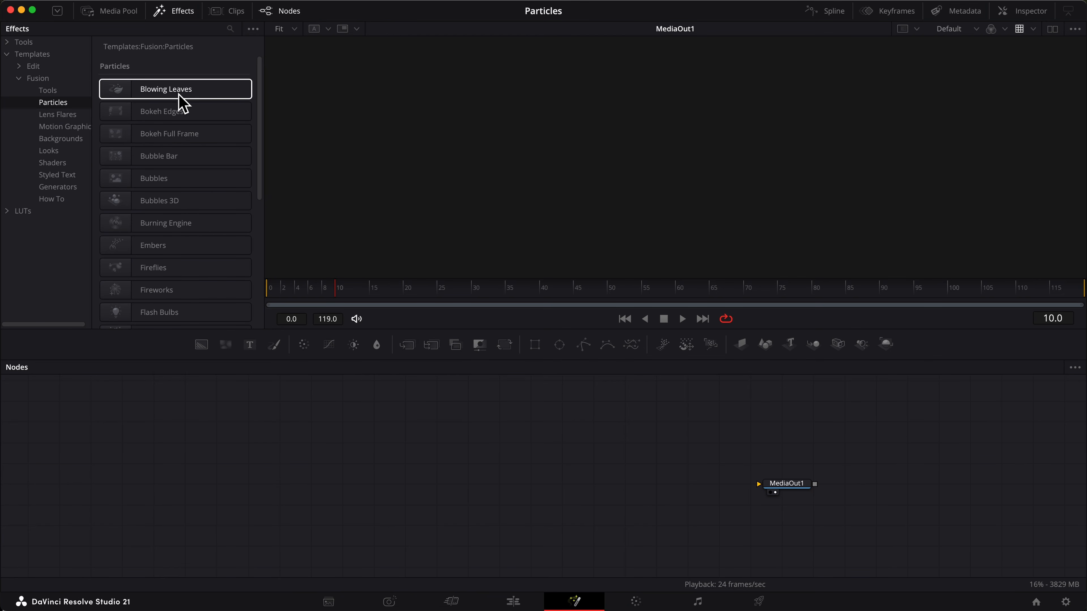
Add the Blowing Leaves template to the node graph, connect its Renderer3D output to MediaOut1, and preview the animation.
left_click_drag(193, 86, 345, 448)
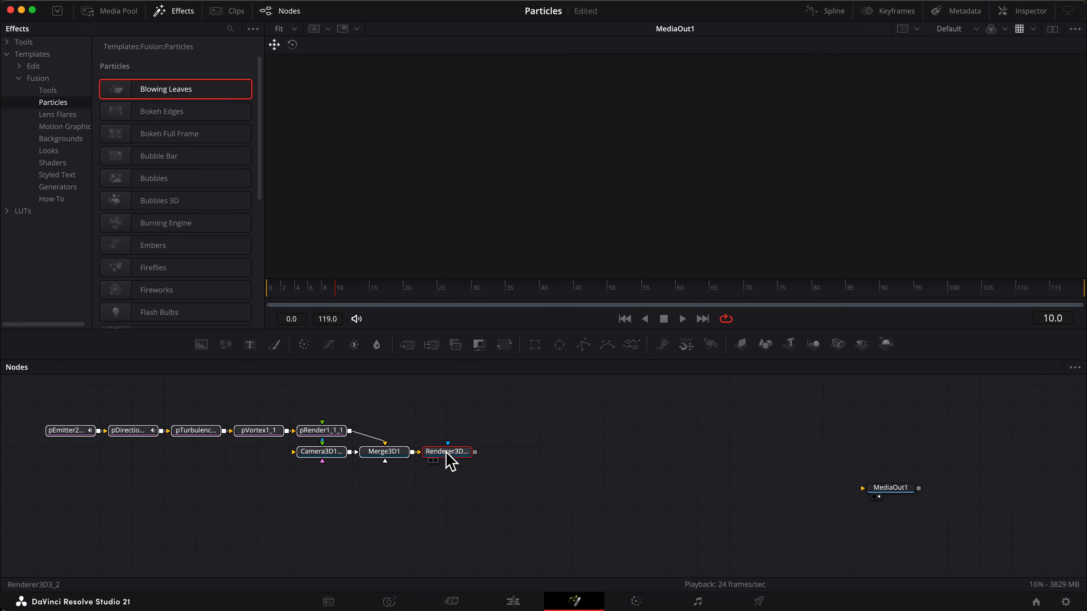
left_click_drag(475, 452, 865, 488)
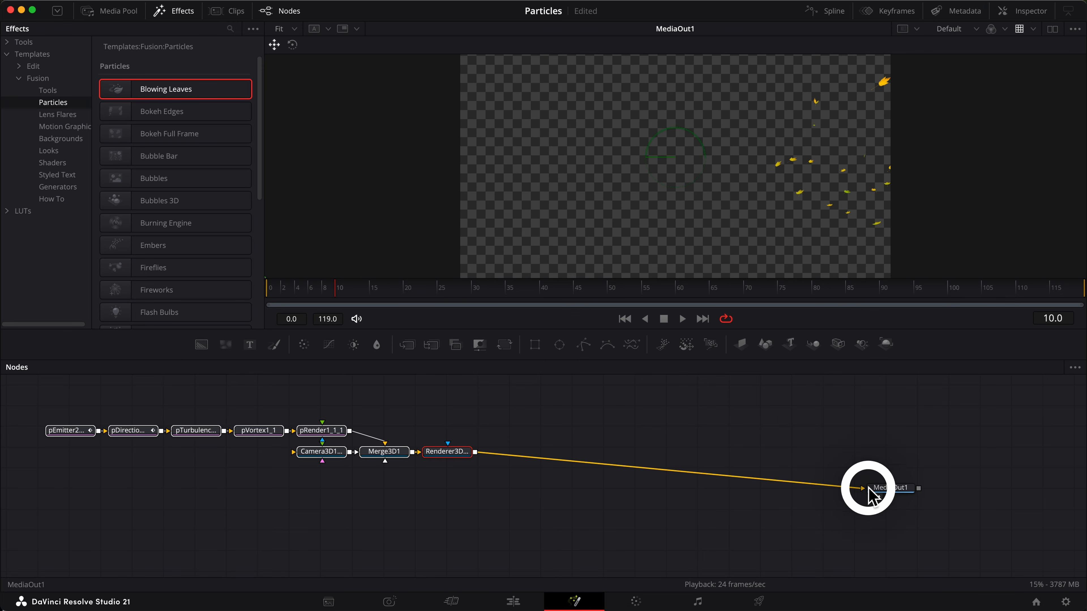
left_click(679, 320)
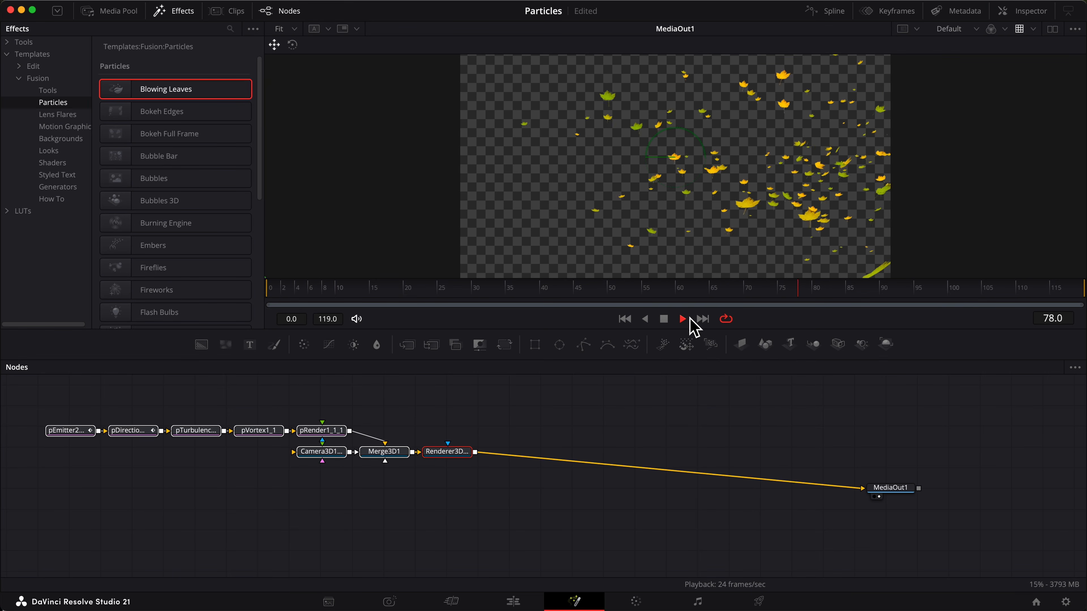
left_click(664, 320)
Add the Smokestack particle template, feed its renderer into MediaOut1, and preview the smoke animation.
scroll(206, 227, "down", 5)
left_click_drag(172, 273, 862, 488)
left_click(683, 319)
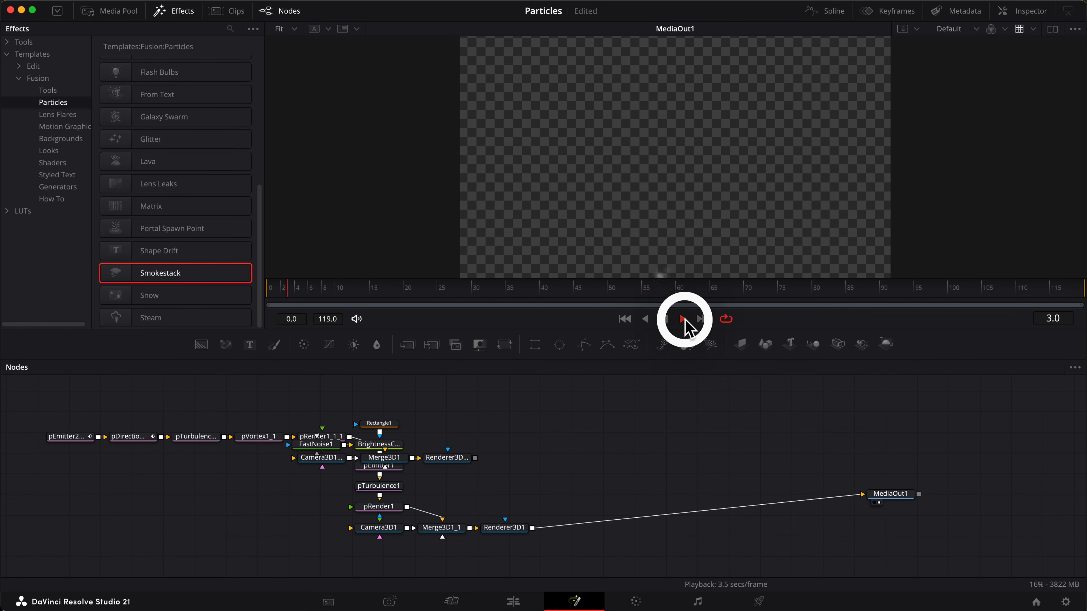
left_click(664, 319)
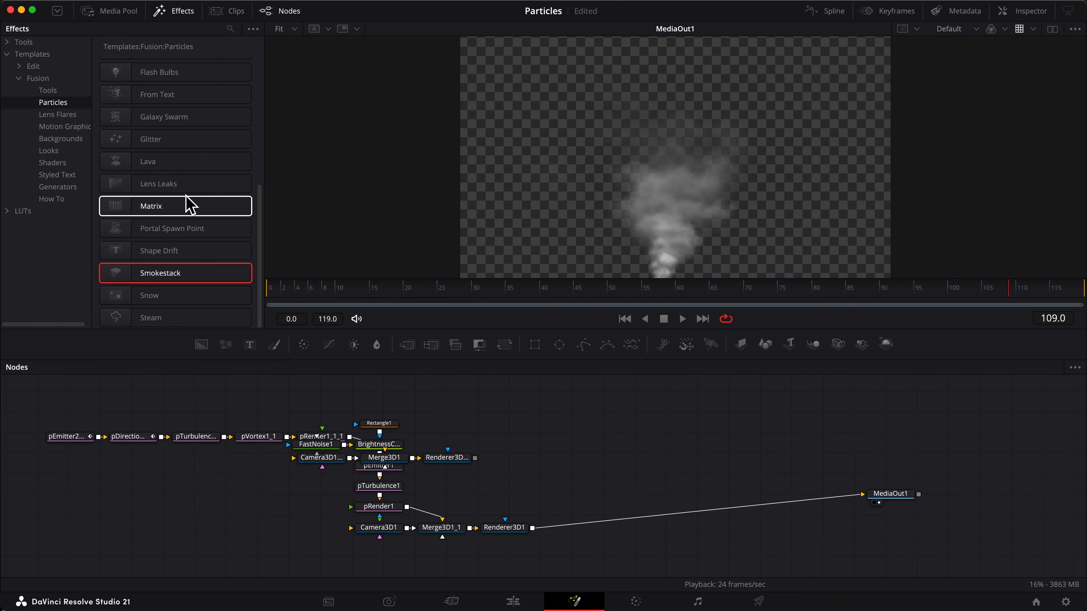
Add the Bokeh Edges template to empty node graph space, expand its group to show the inner nodes, and reposition it.
scroll(188, 206, "up", 5)
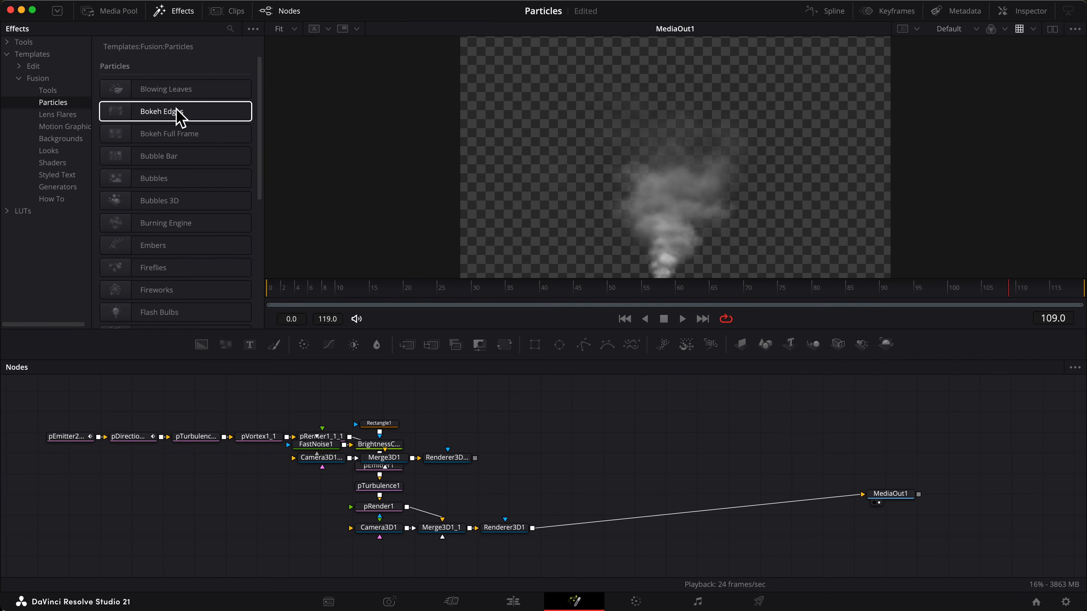
left_click_drag(166, 114, 637, 426)
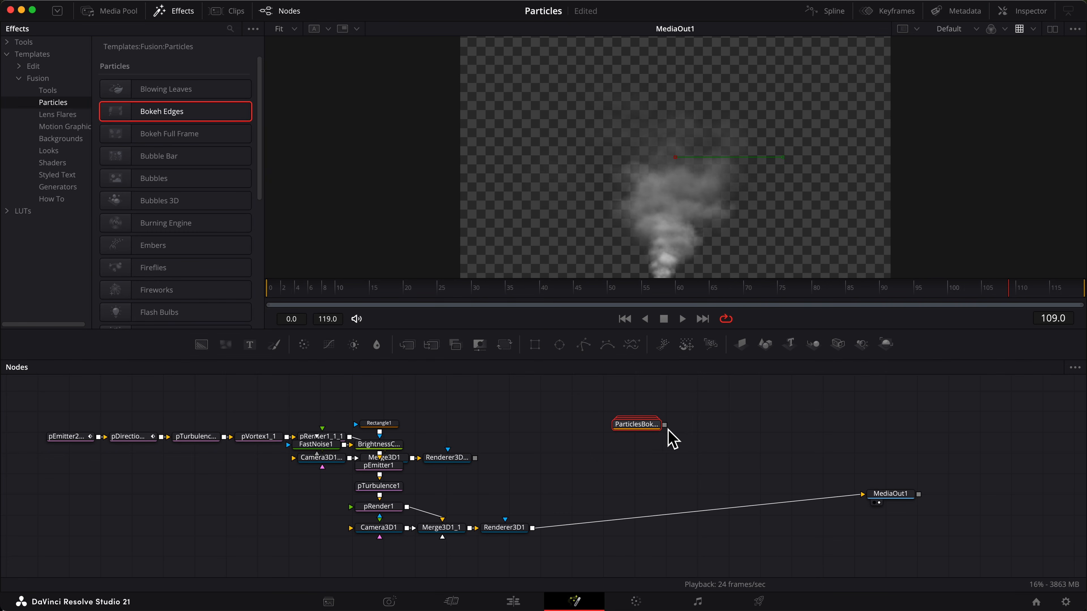
right_click(648, 427)
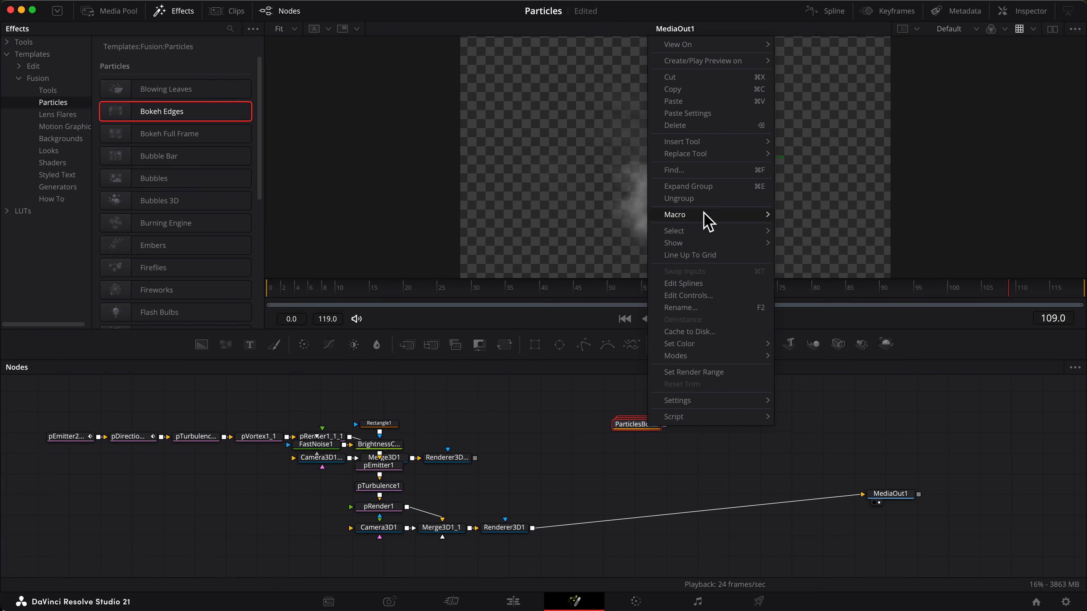
left_click(704, 187)
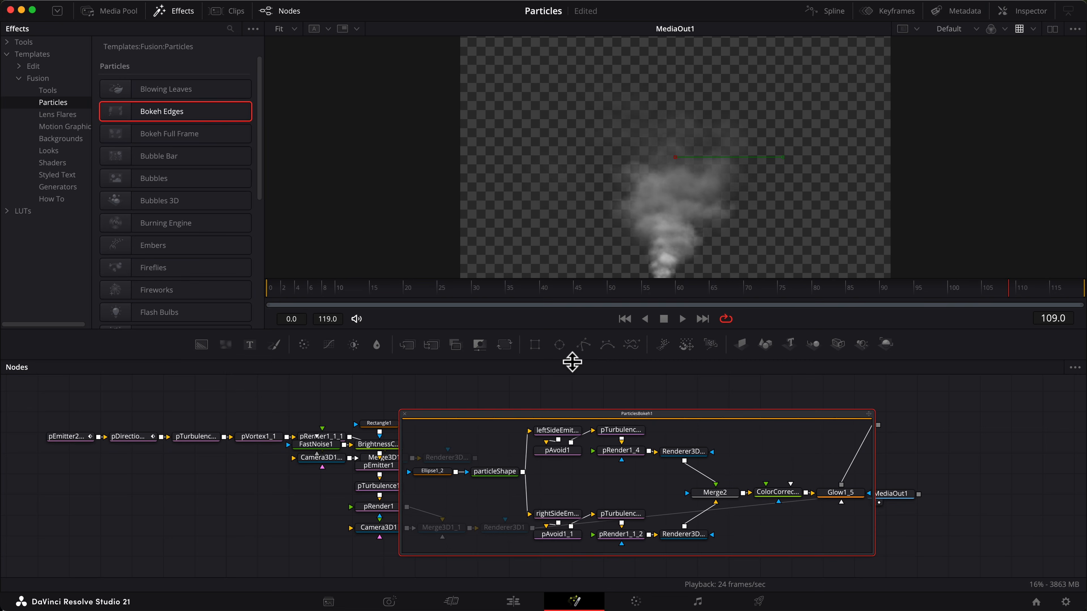
left_click(676, 372)
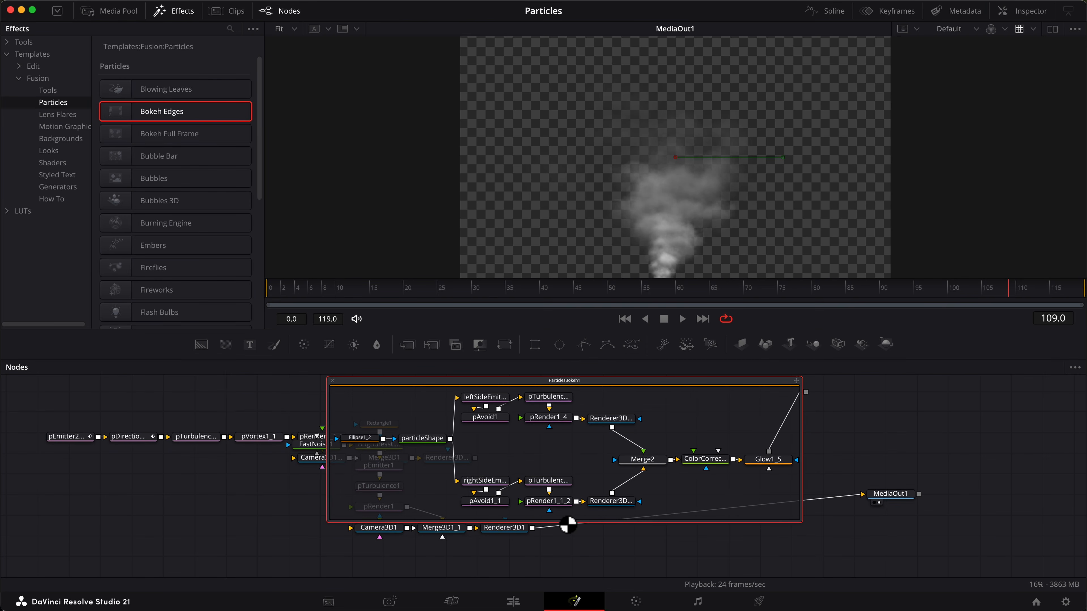